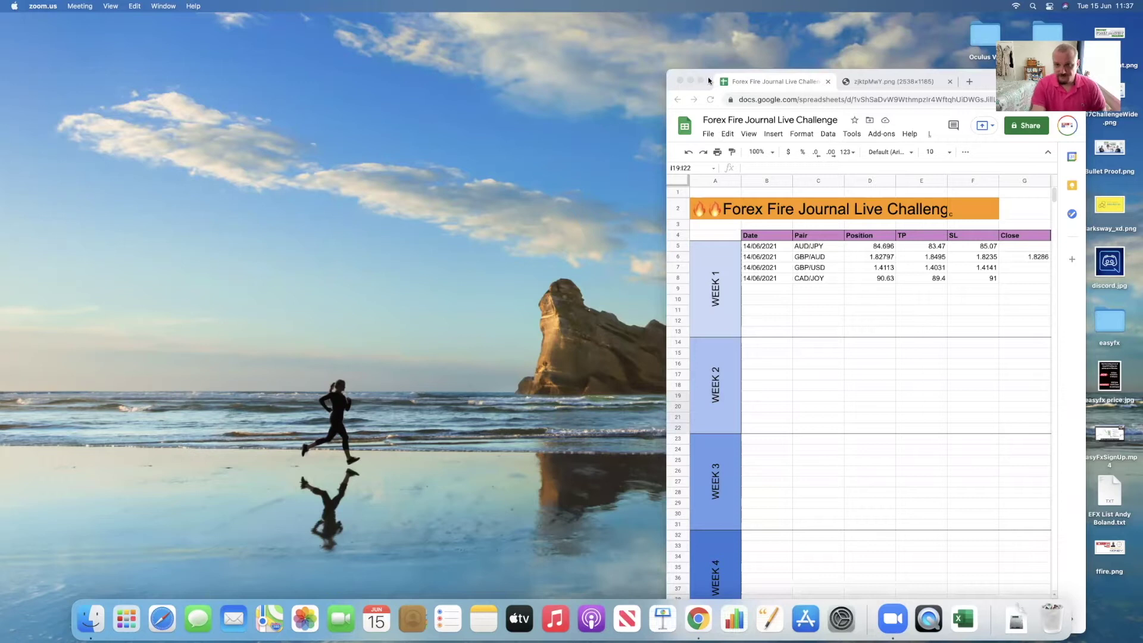
# Step: Maximize the journal window and fix the sheet title's ending so it reads "Forex Fire Journal Live Challenge" followed by two fire emojis
pyautogui.click(701, 81)
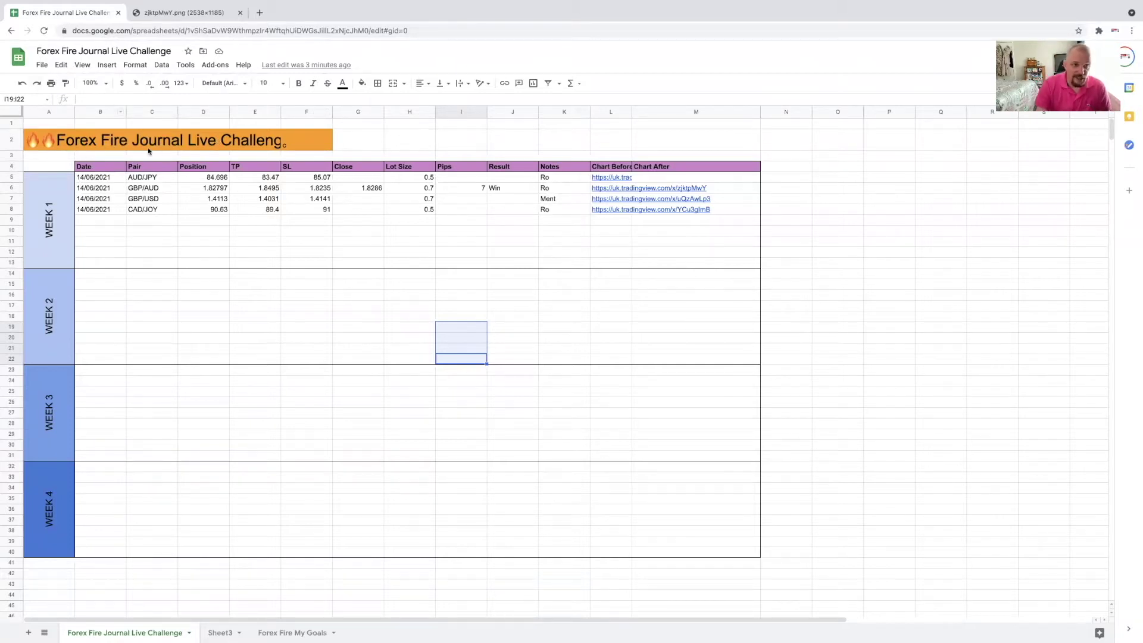
pyautogui.click(289, 147)
pyautogui.press('Delete')
pyautogui.click(280, 148)
pyautogui.click(437, 143)
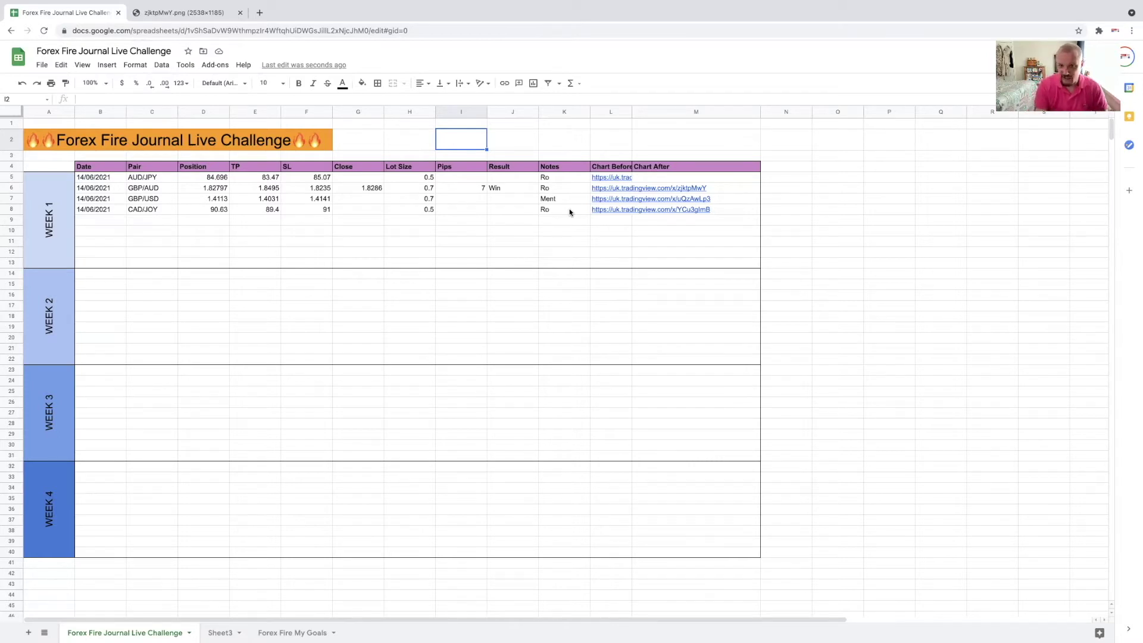
# Step: Look over the weekly trade log and open the Chart Before link of the GBP/AUD trade
pyautogui.scroll(-3, 619, 178)
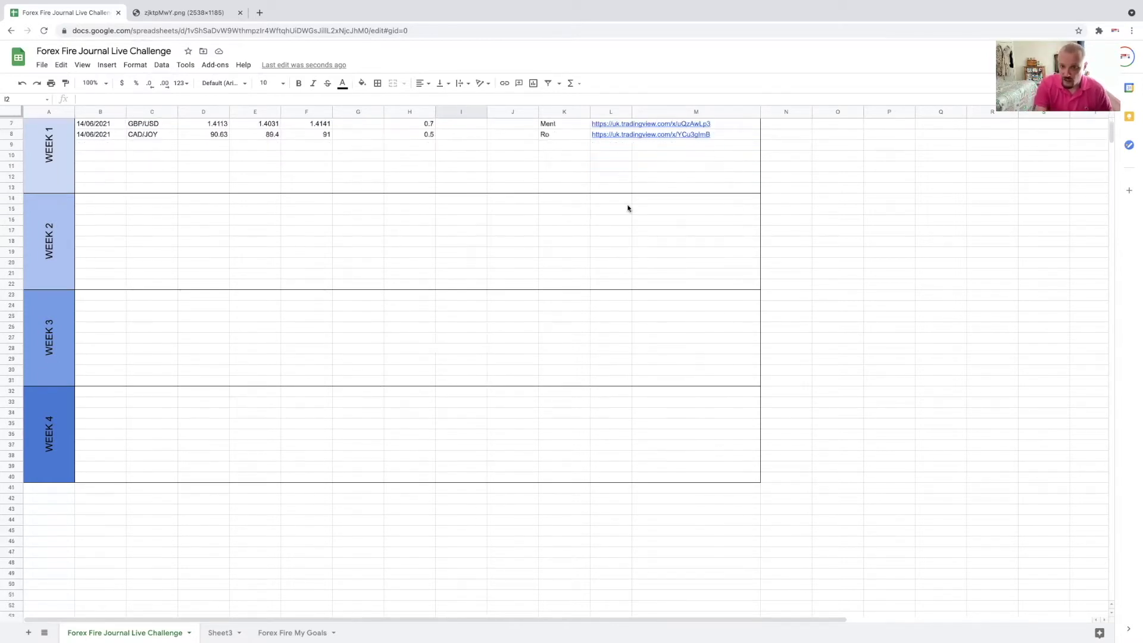
pyautogui.scroll(-2, 687, 234)
pyautogui.scroll(4, 673, 236)
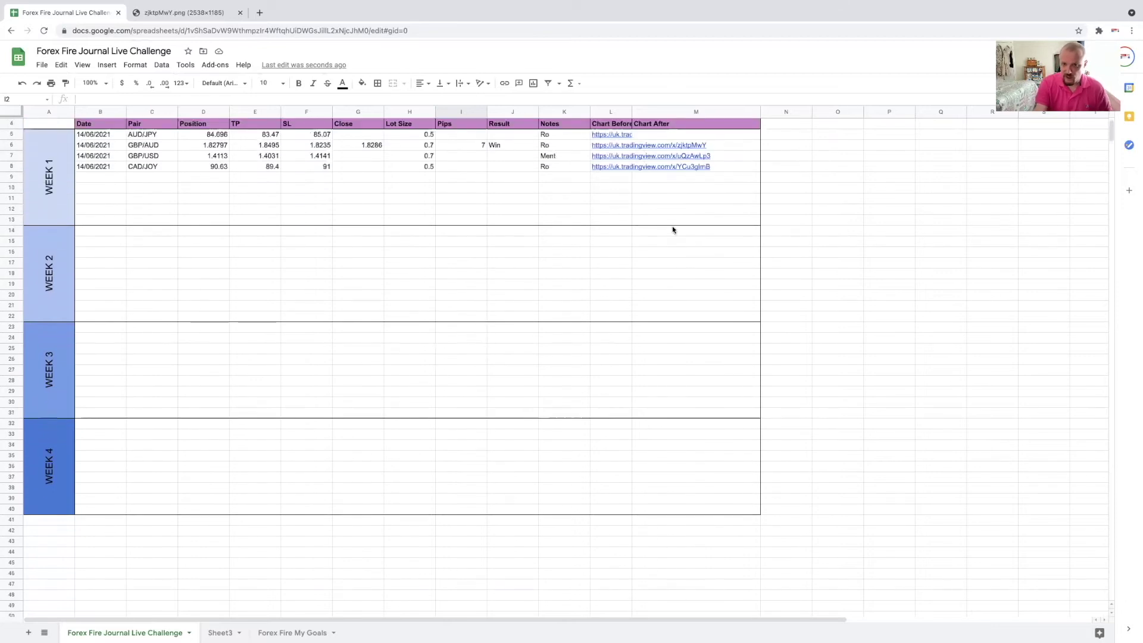
pyautogui.click(608, 144)
pyautogui.click(640, 167)
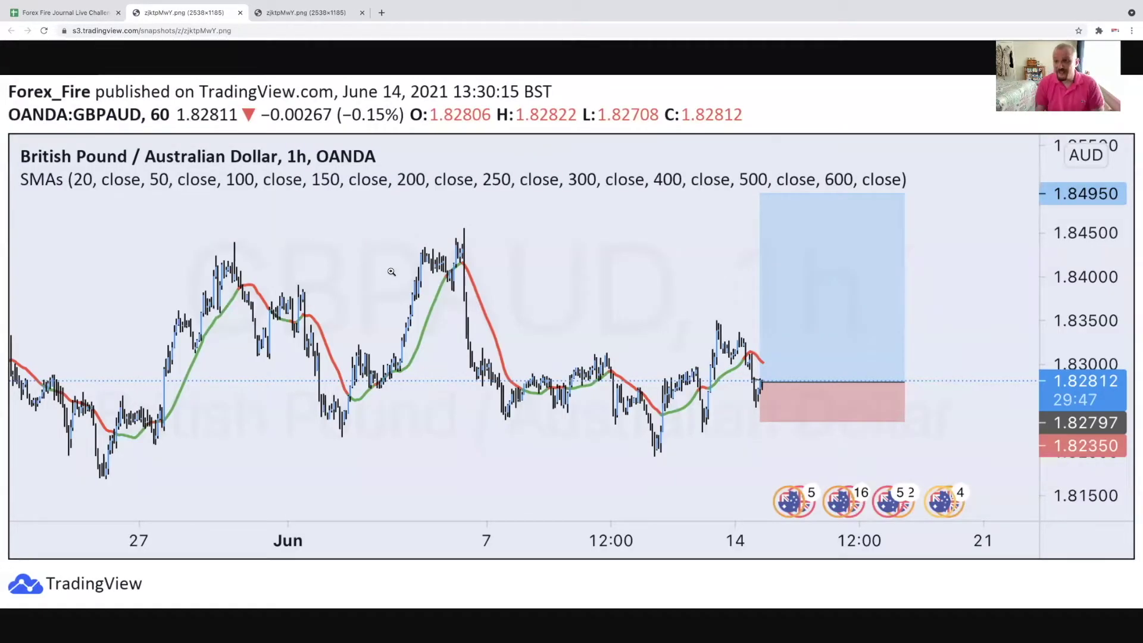
# Step: Compare the GBP/AUD trade's Pips entry in the journal with its TradingView chart snapshot, ending on the journal
pyautogui.click(83, 12)
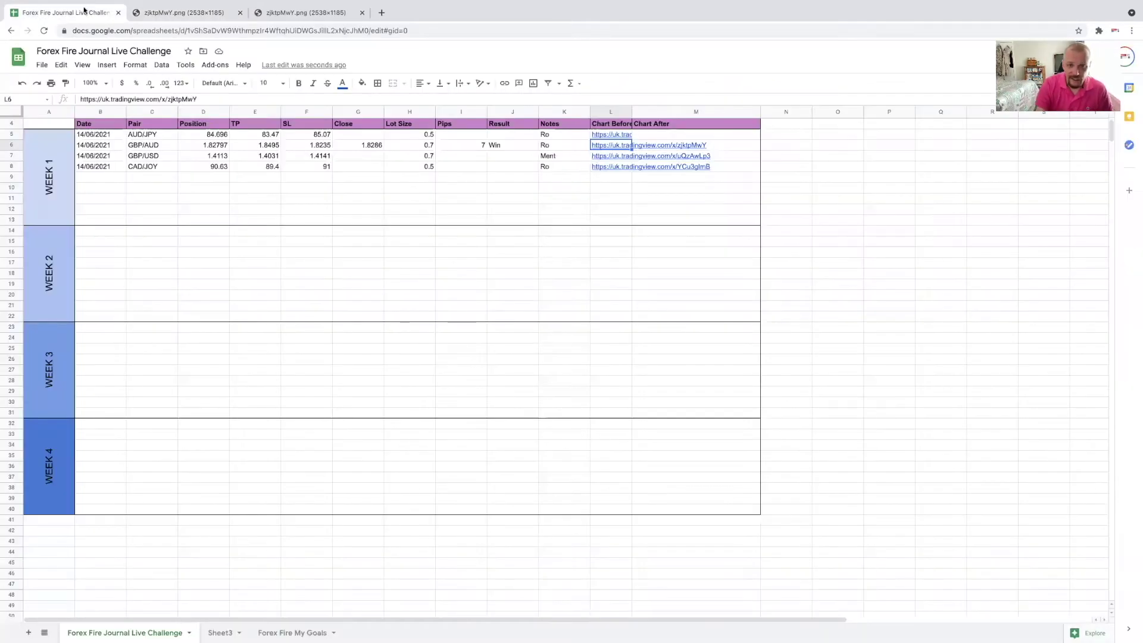
pyautogui.click(474, 149)
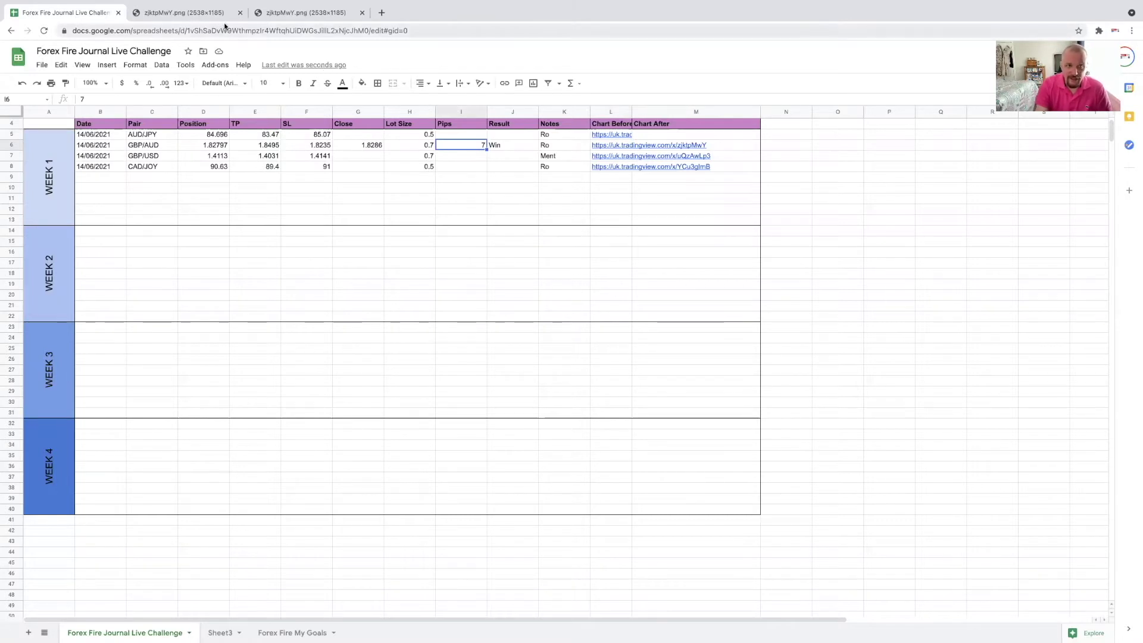
pyautogui.click(295, 13)
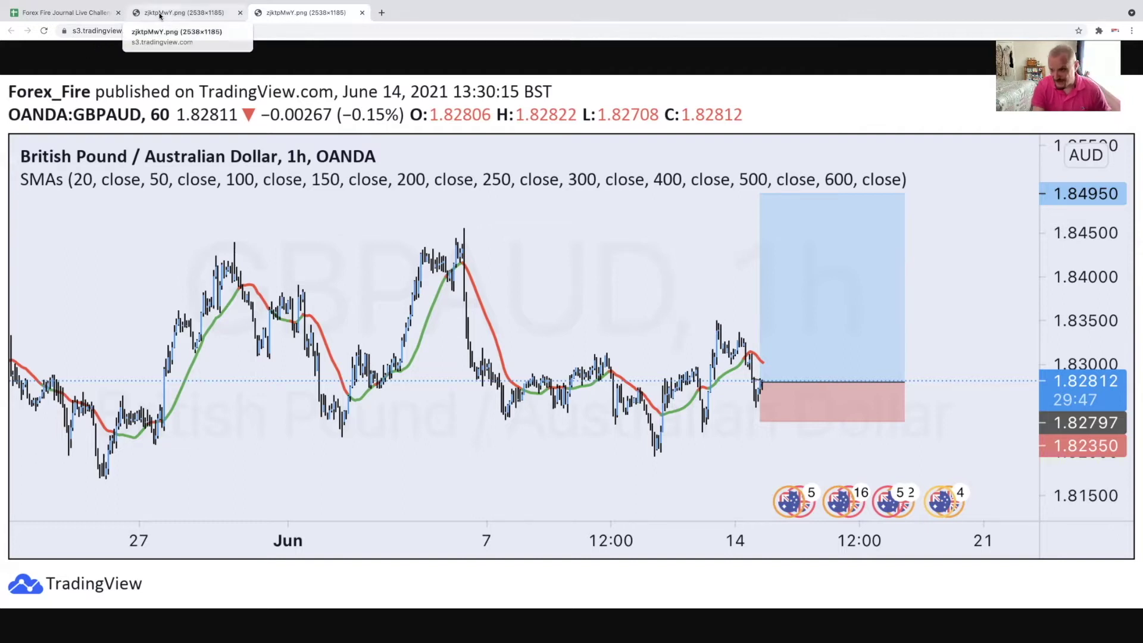
pyautogui.click(109, 20)
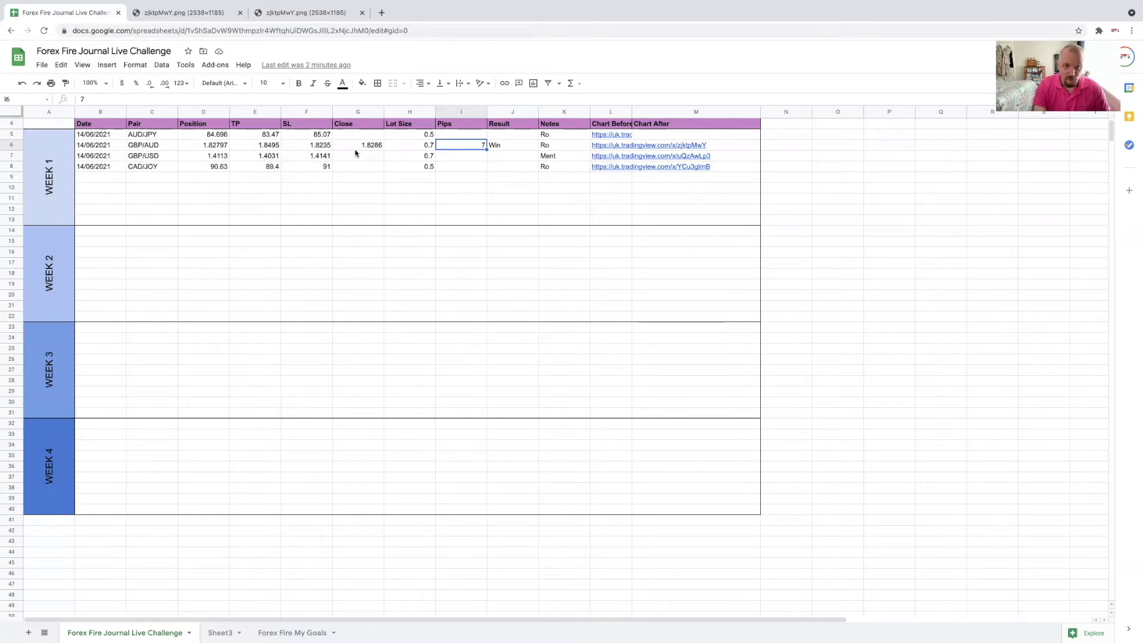
# Step: Fill the GBP/AUD trade's Result cell J6, "Win", with green
pyautogui.click(508, 148)
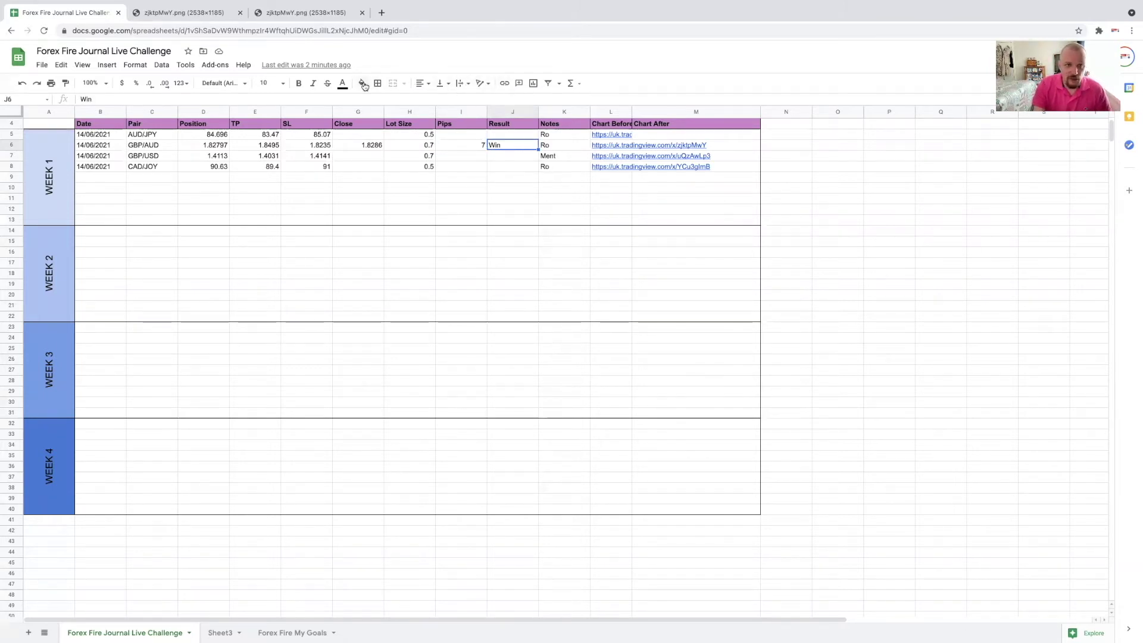
pyautogui.click(361, 83)
pyautogui.click(411, 131)
pyautogui.click(499, 208)
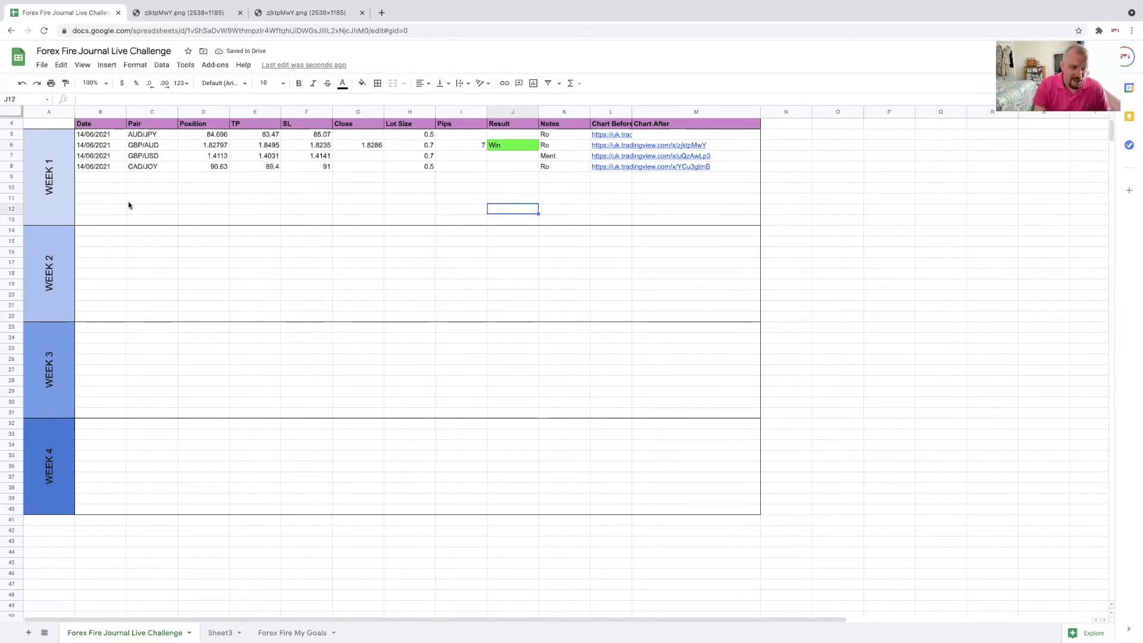
# Step: Enter the title "My FTMO Challenge" in cell B2 of Sheet3
pyautogui.scroll(2, 127, 201)
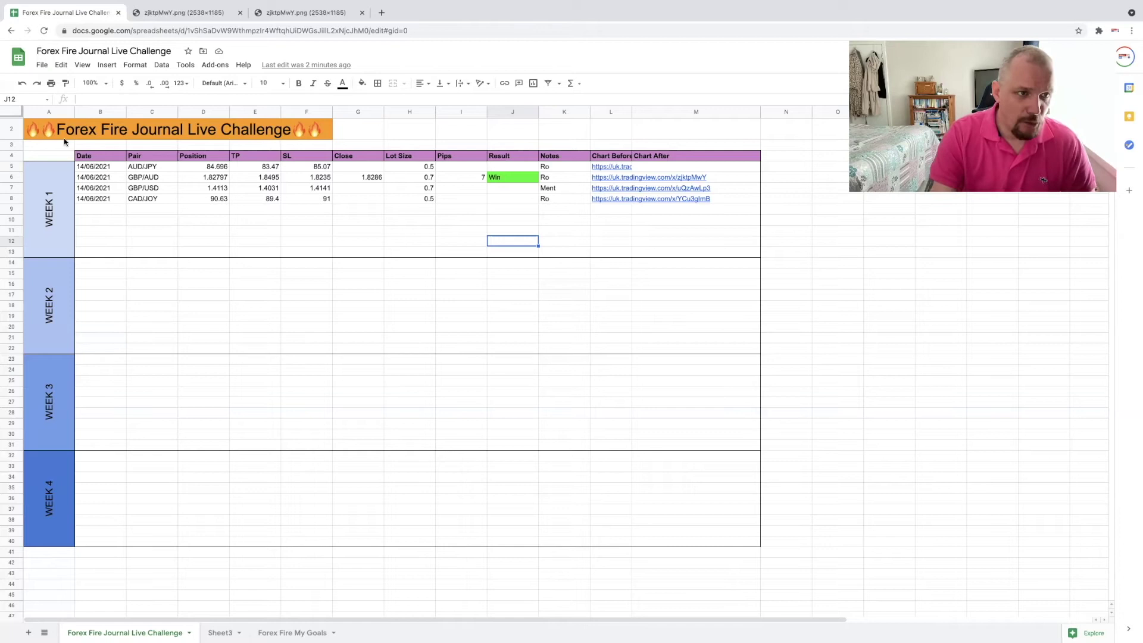
pyautogui.moveTo(209, 337); pyautogui.dragTo(208, 359)
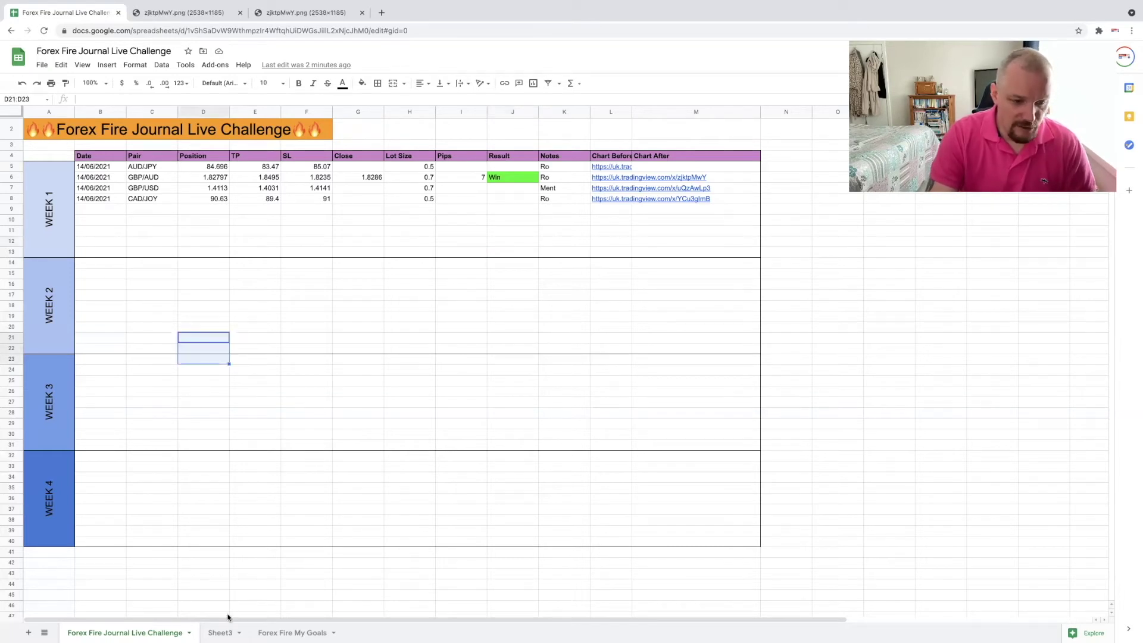
pyautogui.hotkey('alt', 'Down')
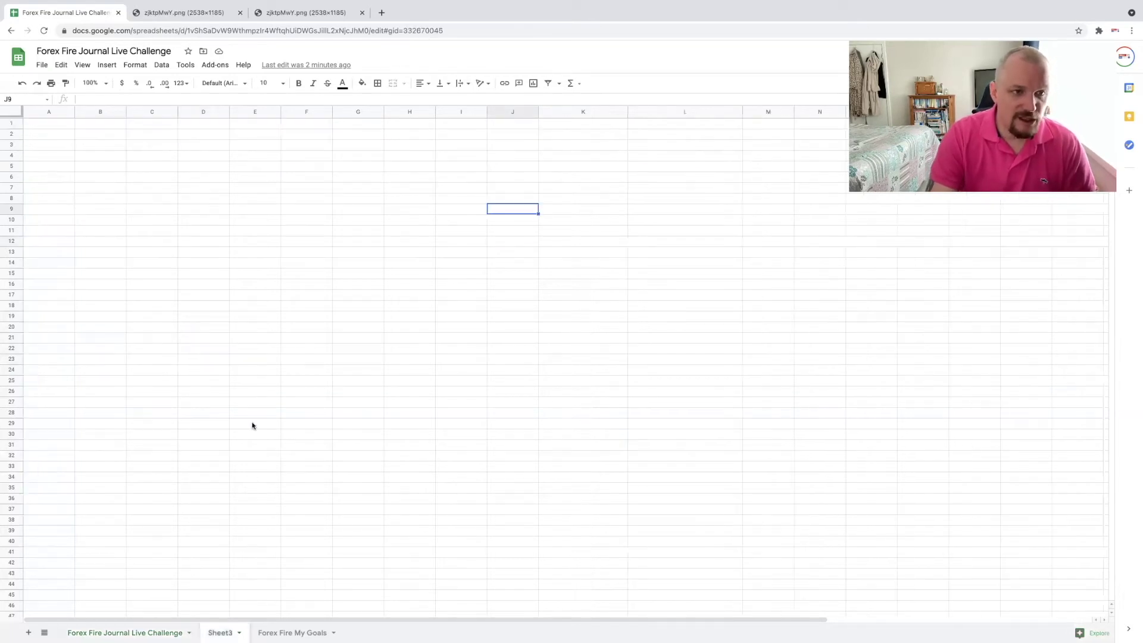
pyautogui.click(92, 137)
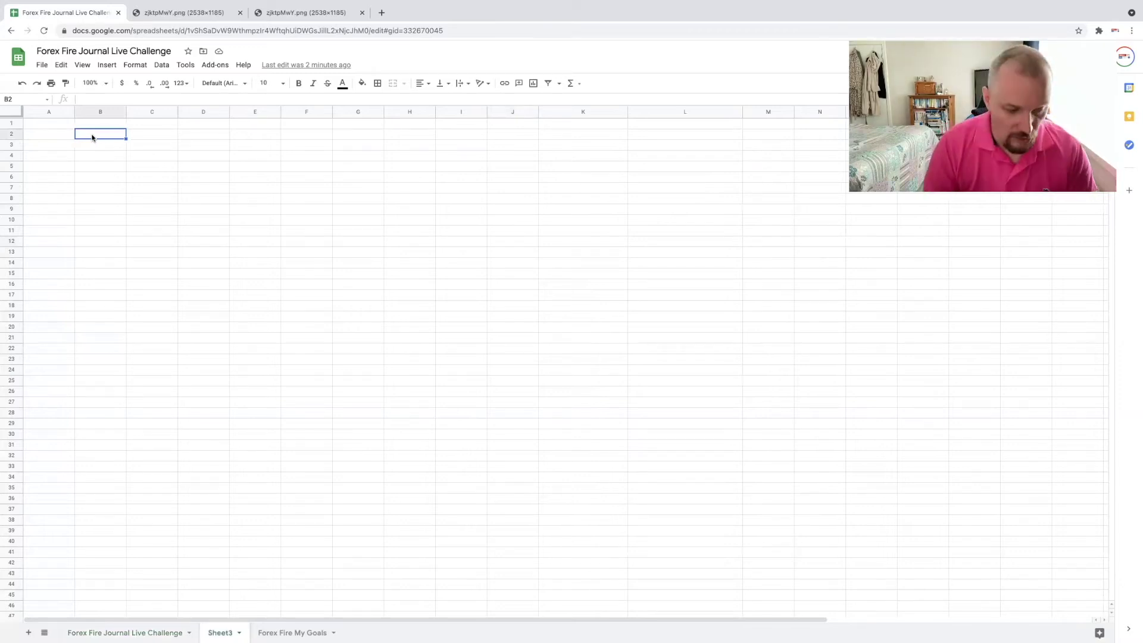
pyautogui.write('M')
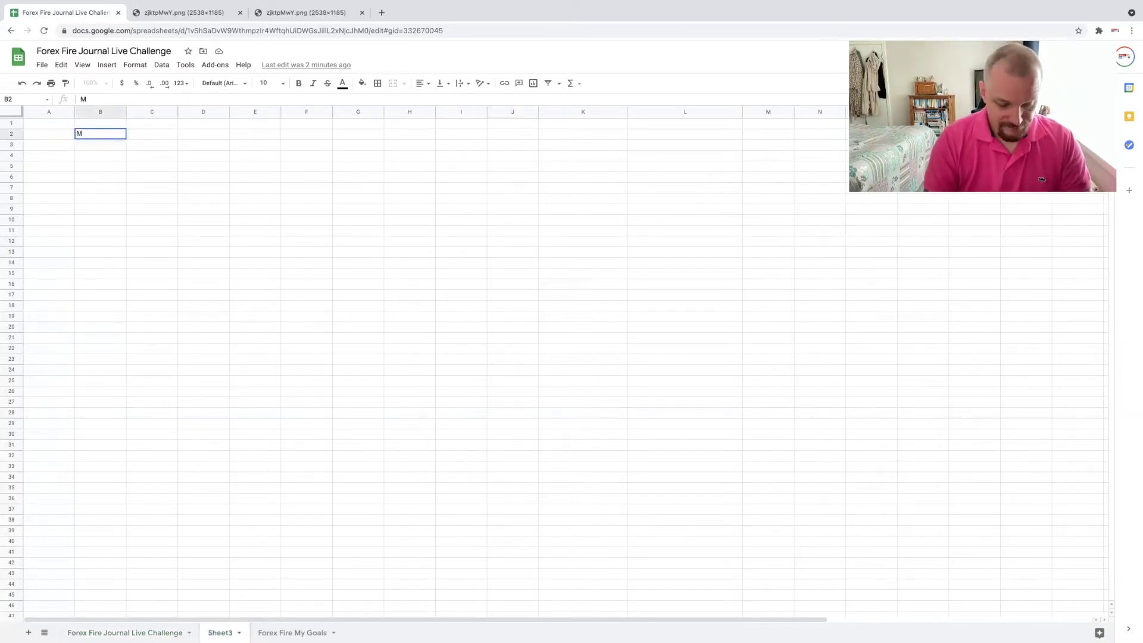
pyautogui.write('y FT')
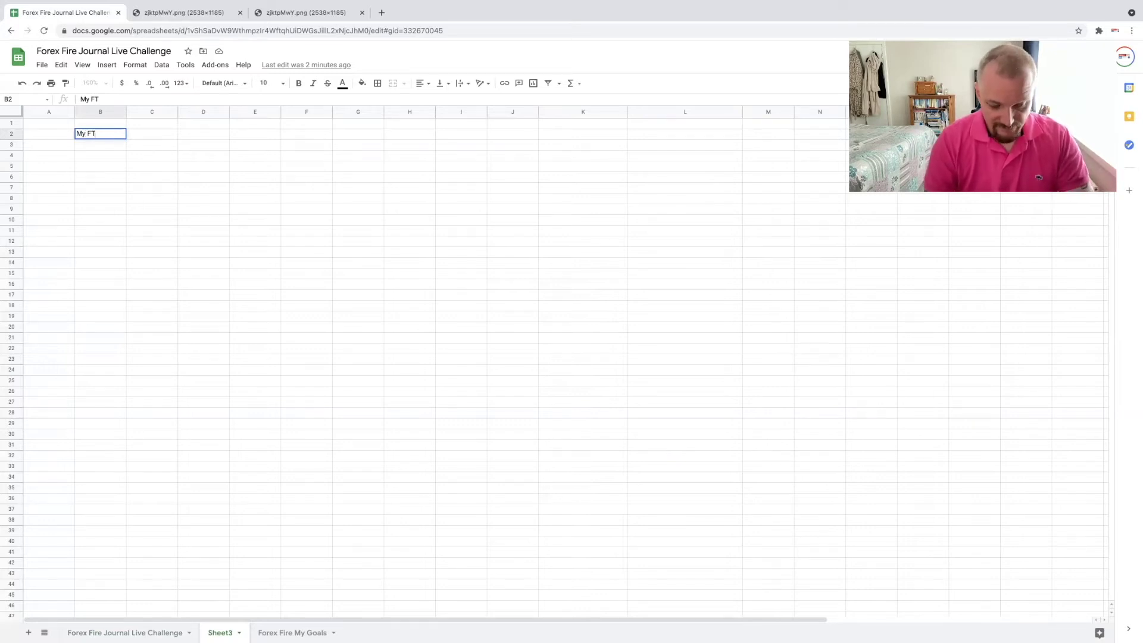
pyautogui.write('MO Challenge')
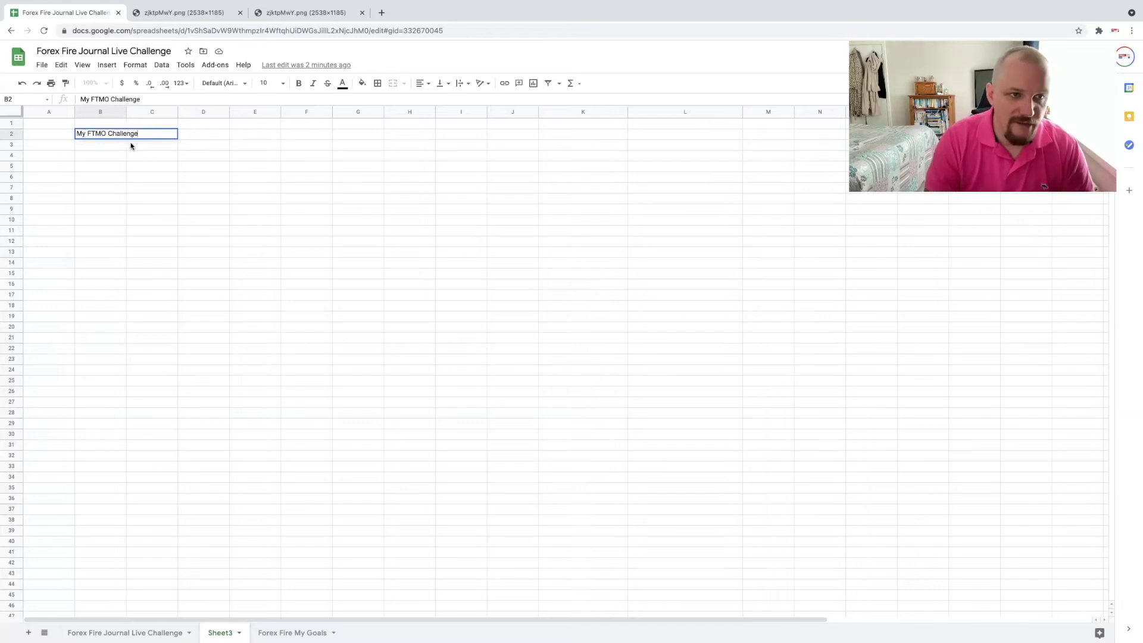
# Step: Format the "My FTMO Challenge" title text in size 36 and bold
pyautogui.moveTo(140, 133); pyautogui.dragTo(78, 133)
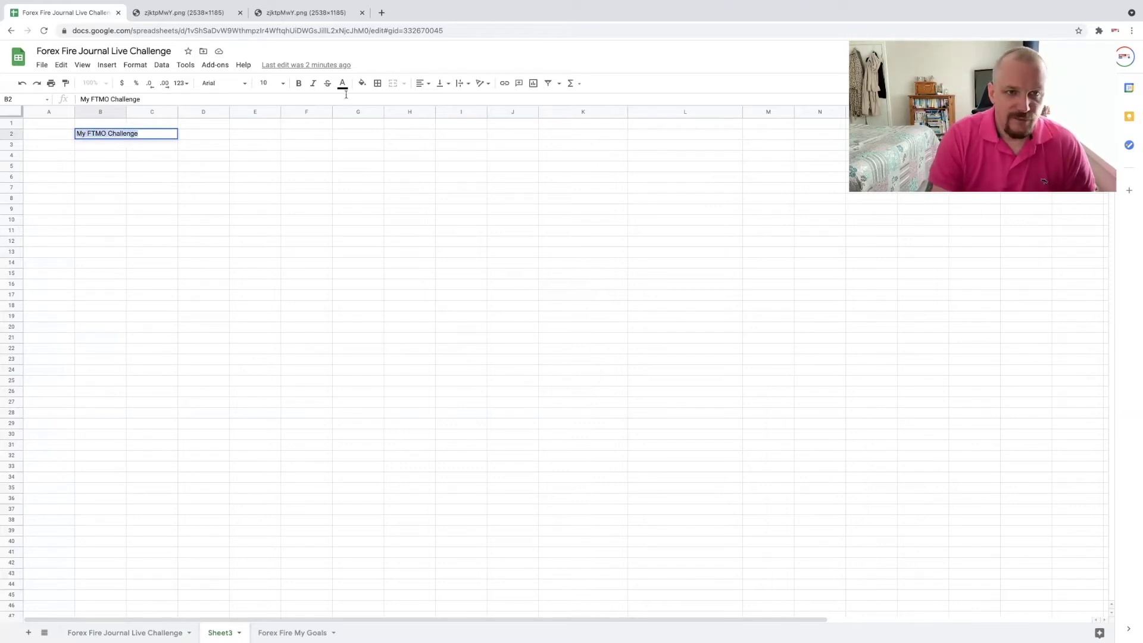
pyautogui.click(282, 85)
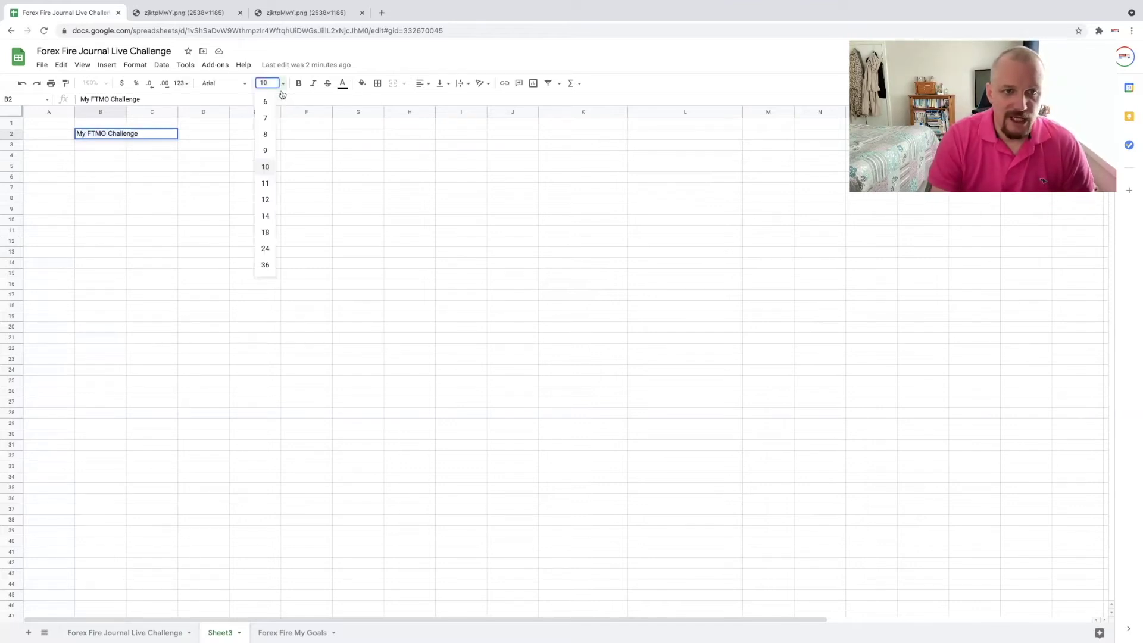
pyautogui.click(266, 265)
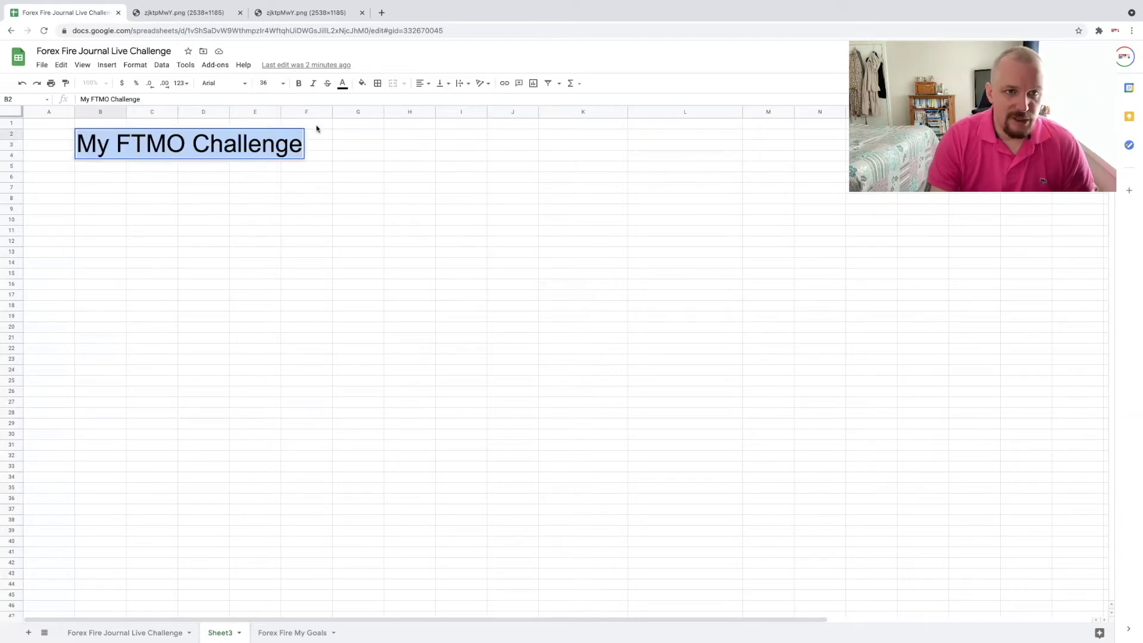
pyautogui.click(299, 84)
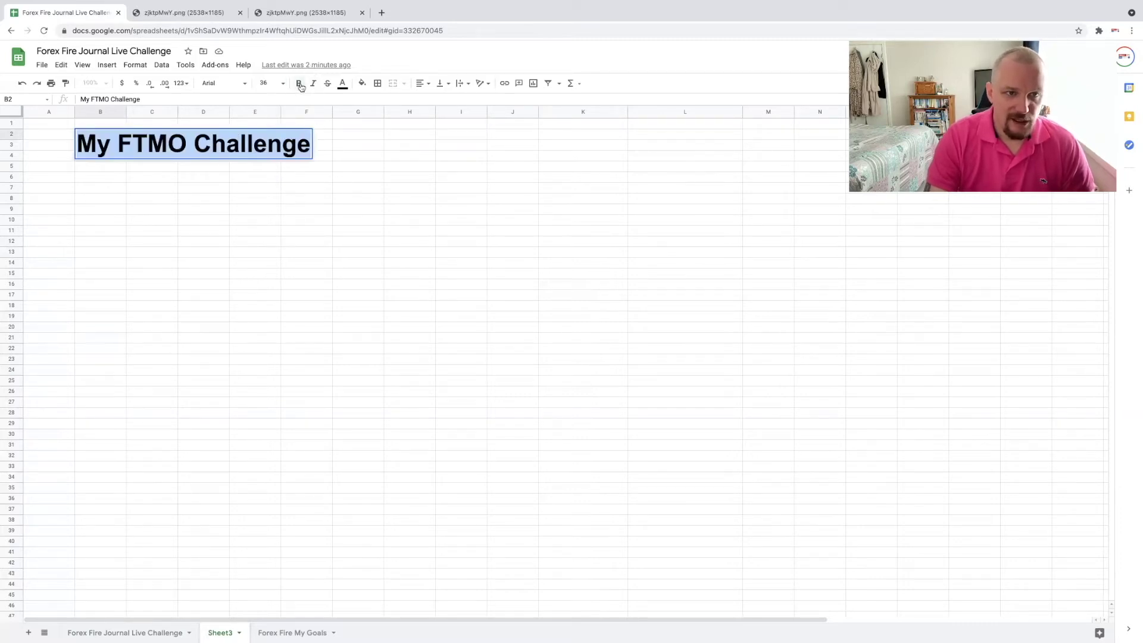
# Step: Fill the title range B2:F2 with orange behind the whole heading
pyautogui.click(364, 87)
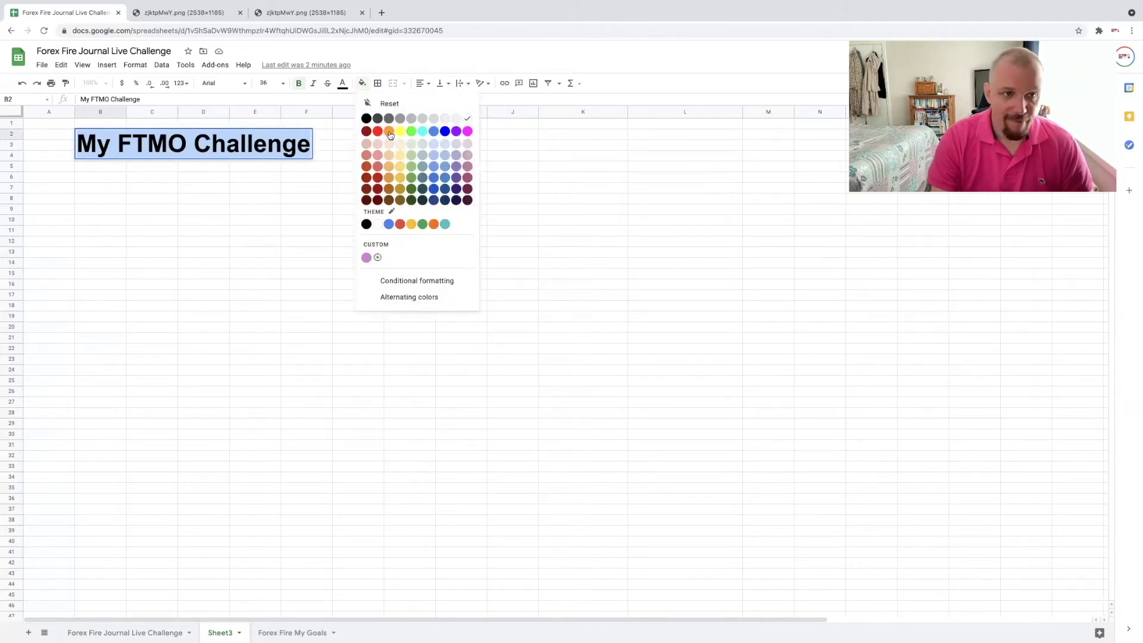
pyautogui.click(383, 138)
pyautogui.click(149, 149)
pyautogui.moveTo(101, 145); pyautogui.dragTo(319, 145)
pyautogui.click(364, 87)
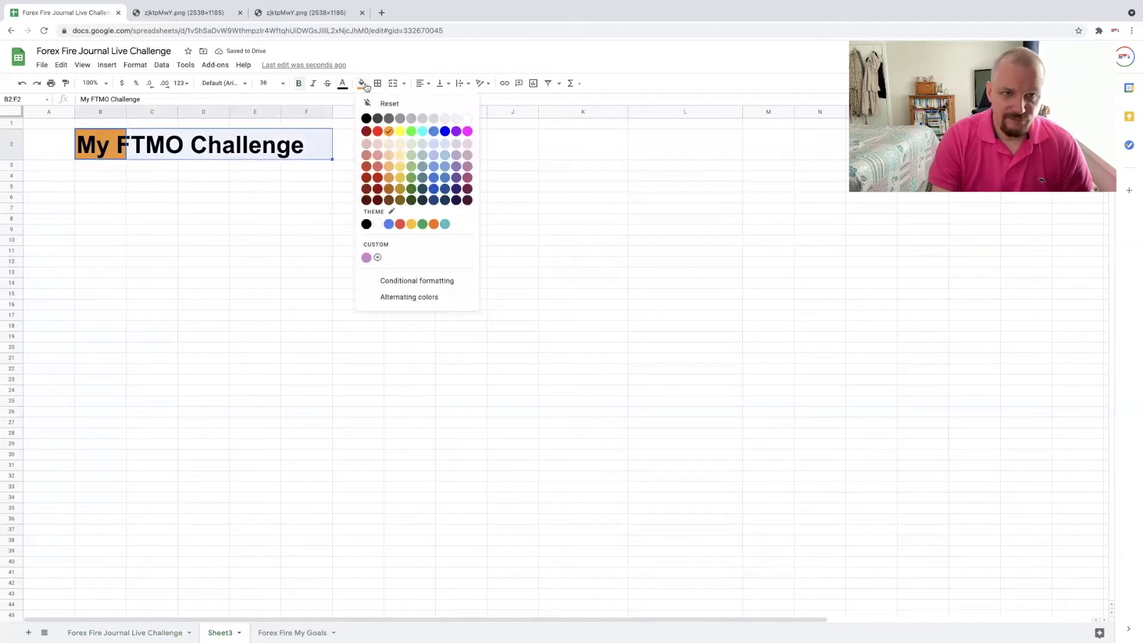
pyautogui.click(389, 137)
pyautogui.click(357, 208)
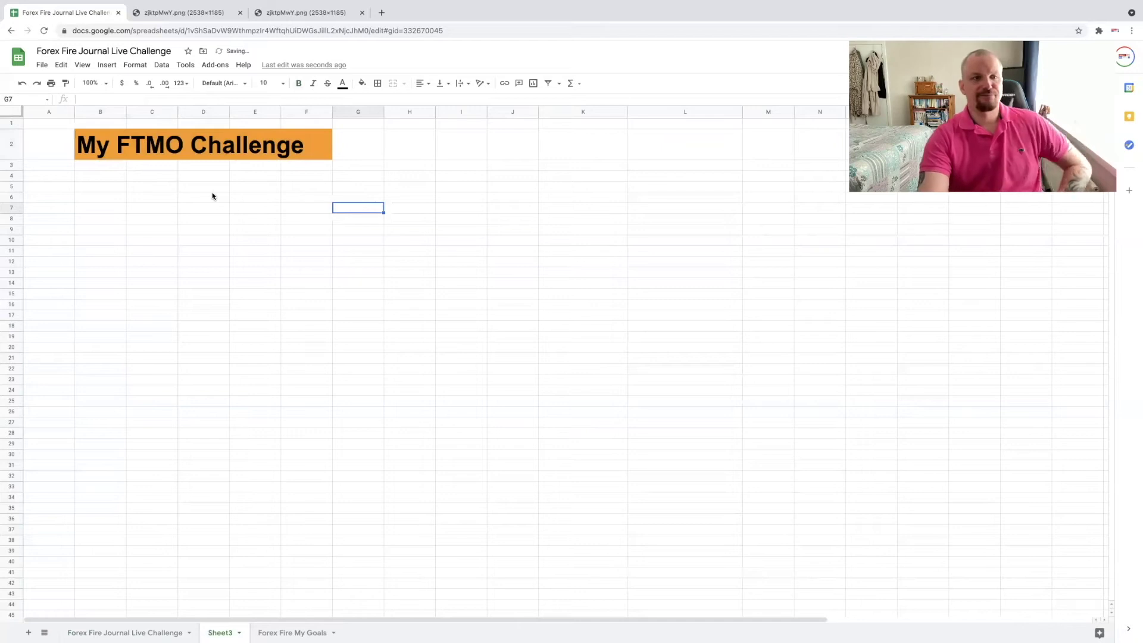
# Step: Enter the column headings "Date" in B5 and "Pair" in C5, consulting the journal sheet for the heading order
pyautogui.click(106, 187)
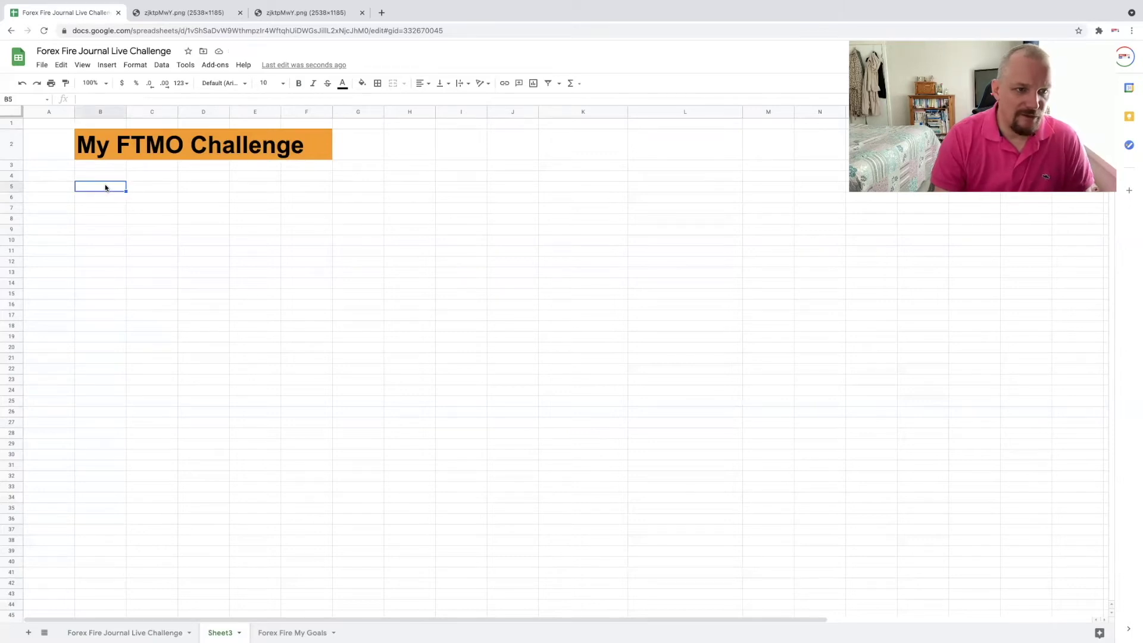
pyautogui.write('Date')
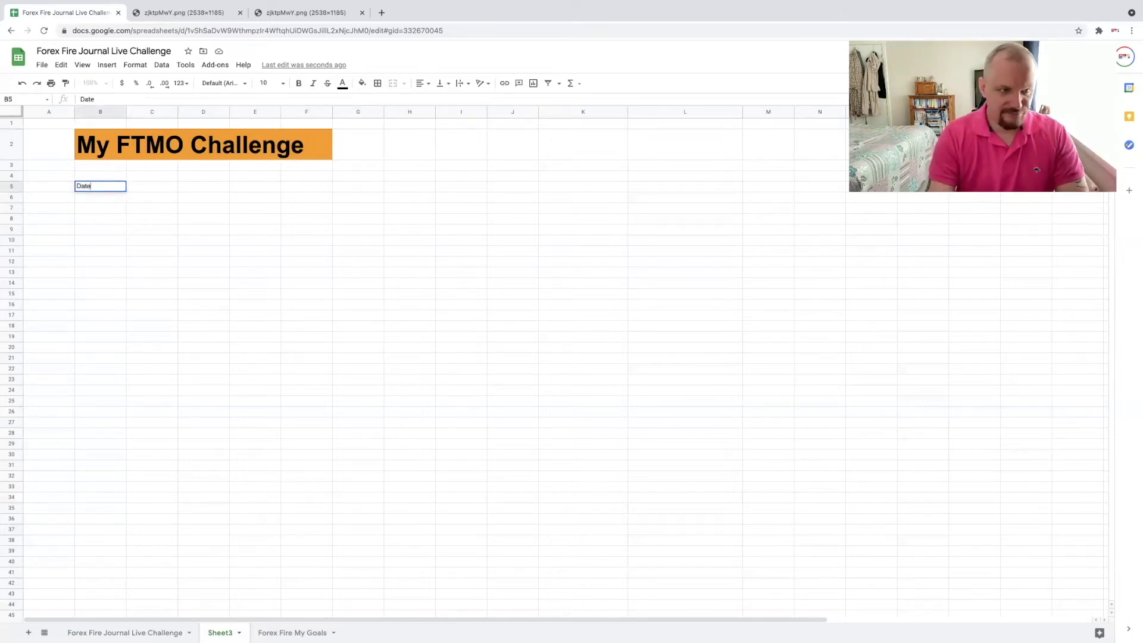
pyautogui.click(148, 189)
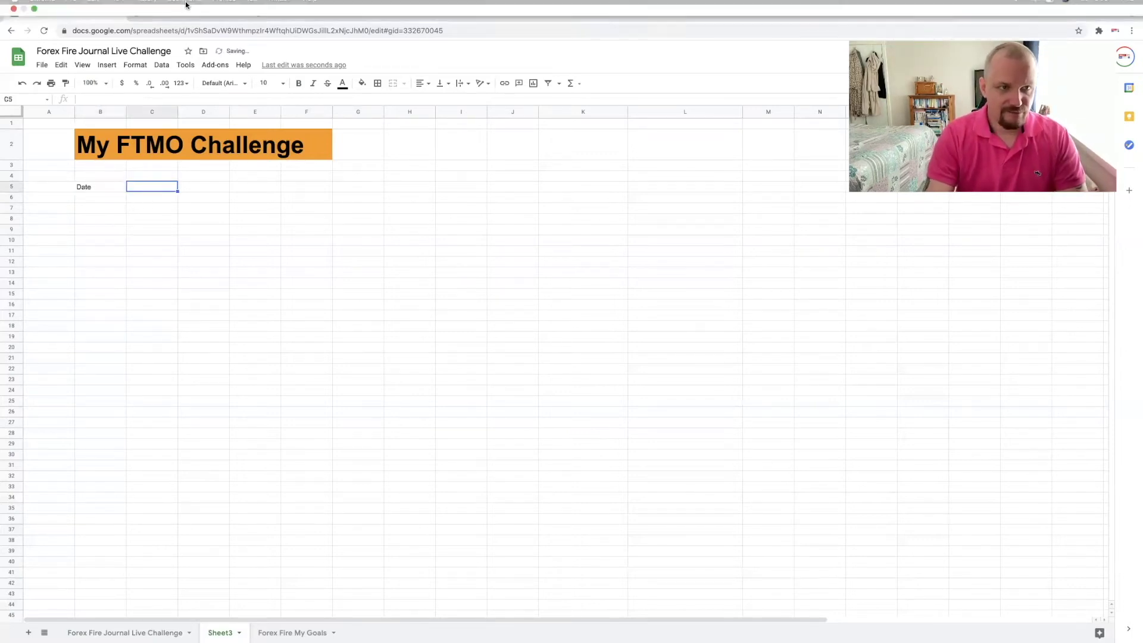
pyautogui.click(165, 629)
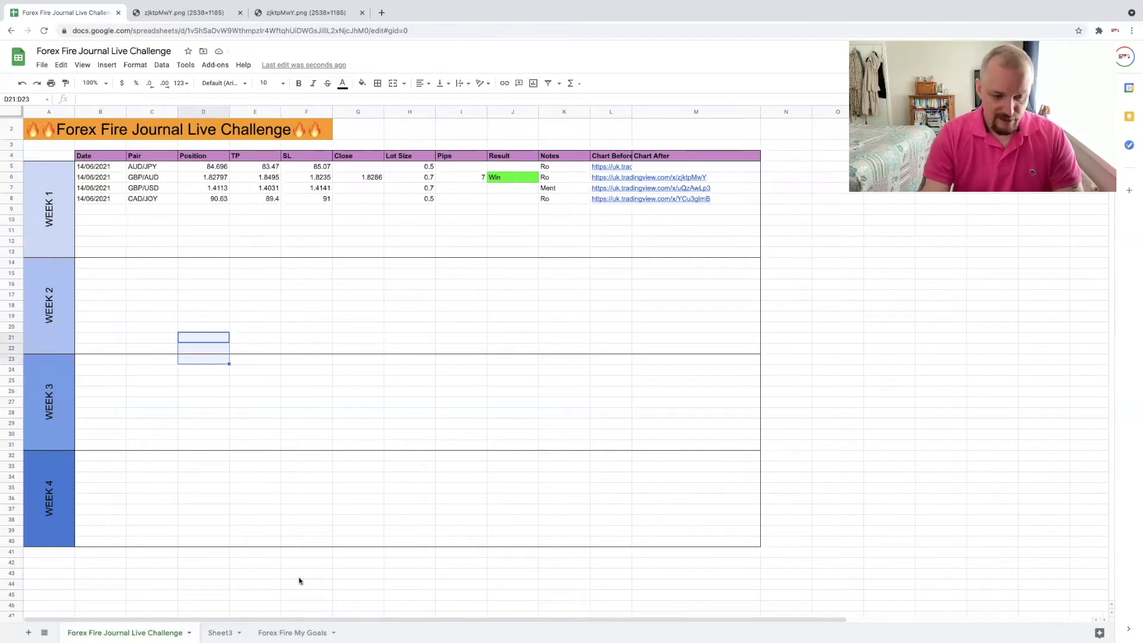
pyautogui.click(219, 632)
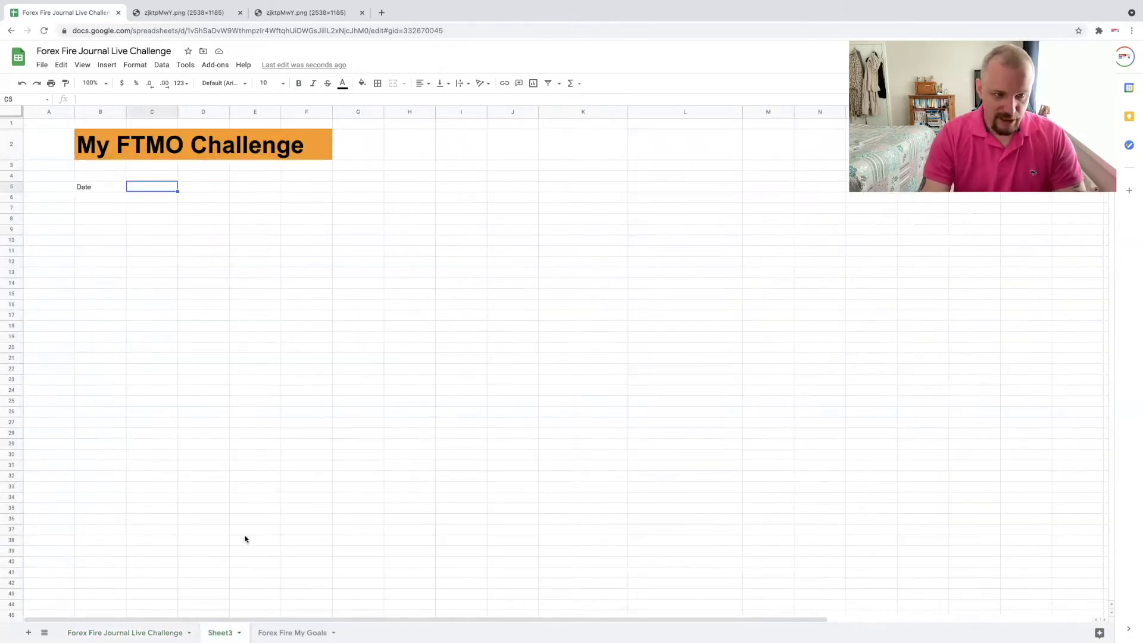
pyautogui.write('Pa')
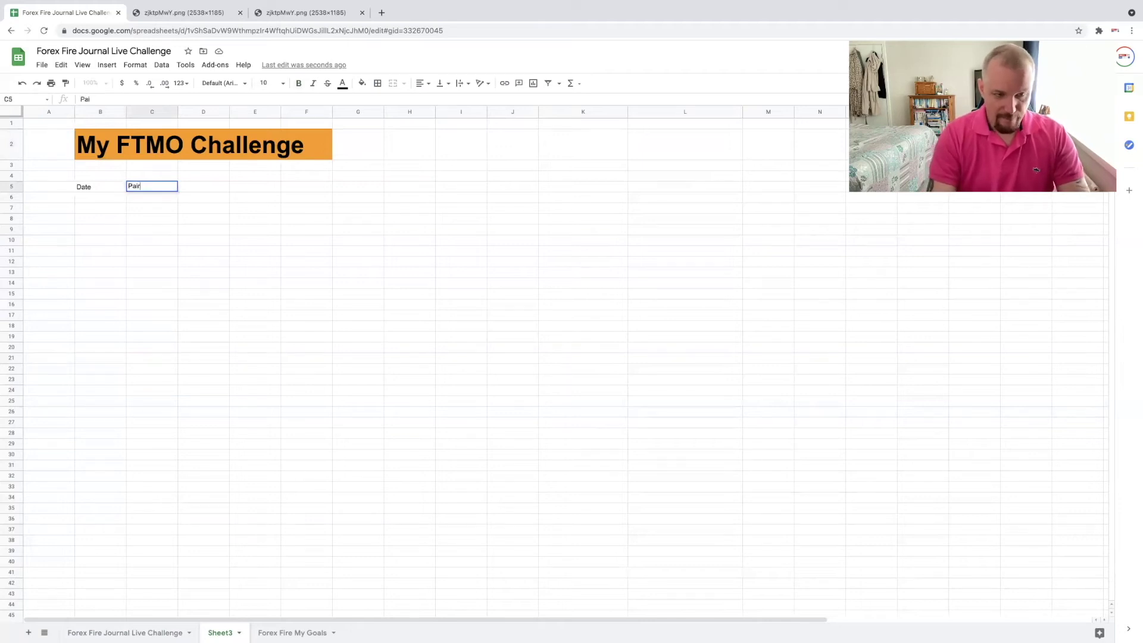
pyautogui.write('ir')
# Step: Continue the heading row with "Posistion" in D5, "TP" in E5 and "SL" in F5
pyautogui.click(194, 186)
pyautogui.write('Posit')
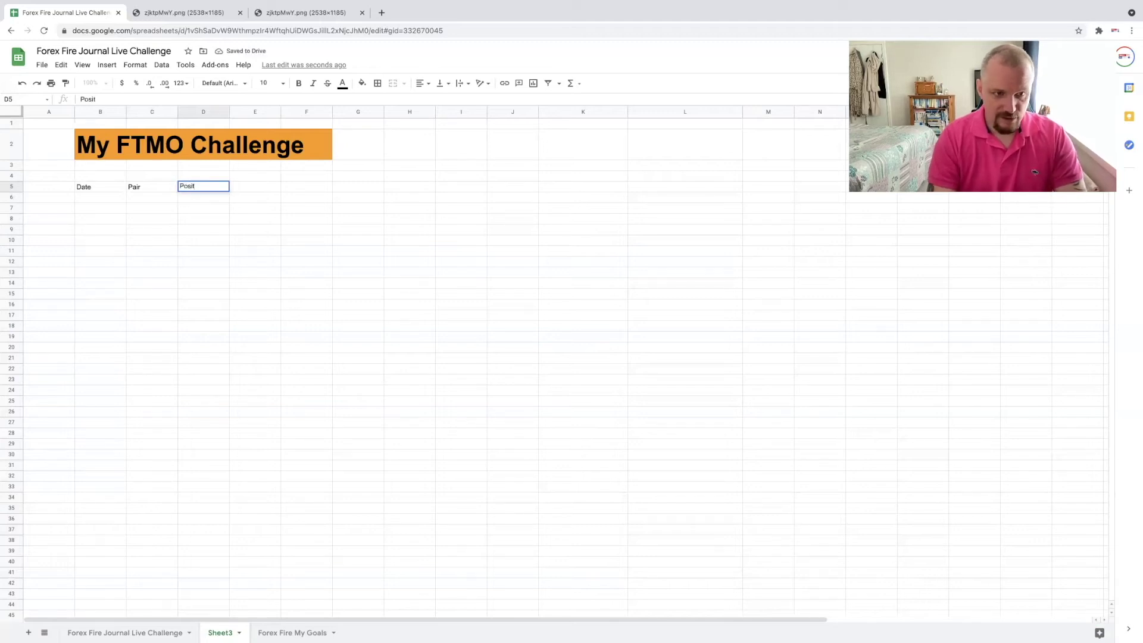
pyautogui.press('BackSpace')
pyautogui.write('stion')
pyautogui.click(220, 258)
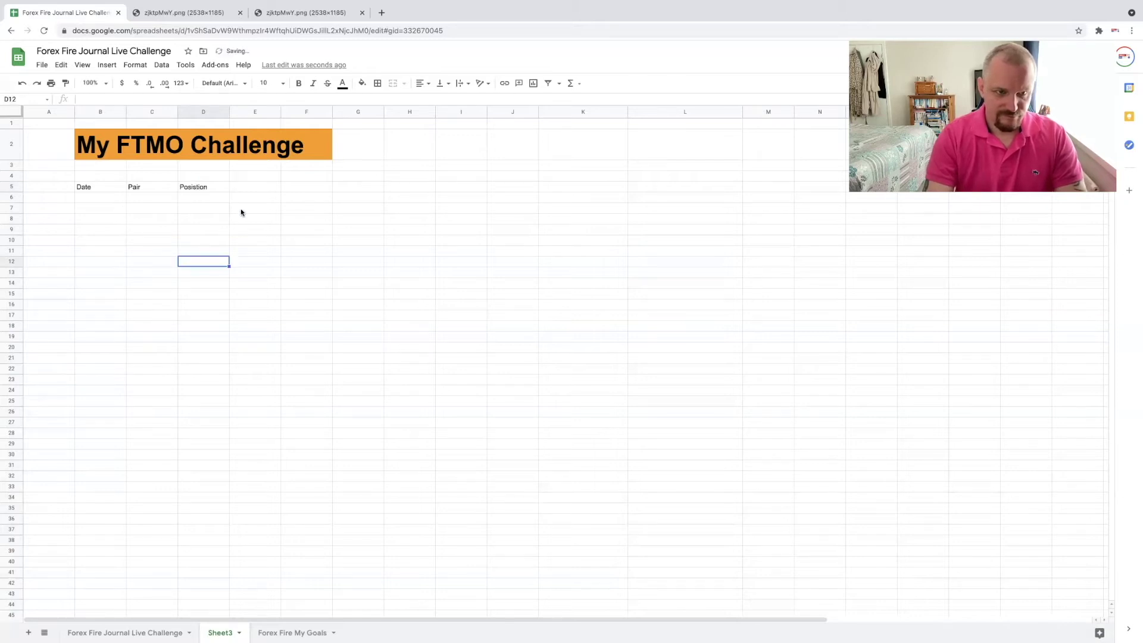
pyautogui.click(251, 189)
pyautogui.write('TP')
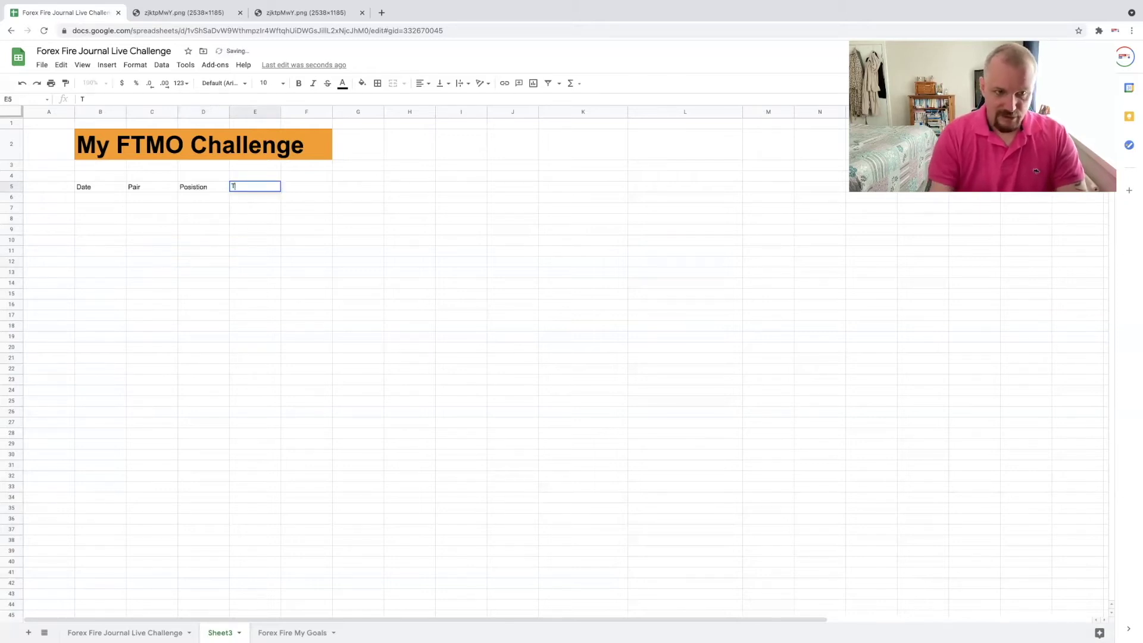
pyautogui.click(302, 189)
pyautogui.write('SL')
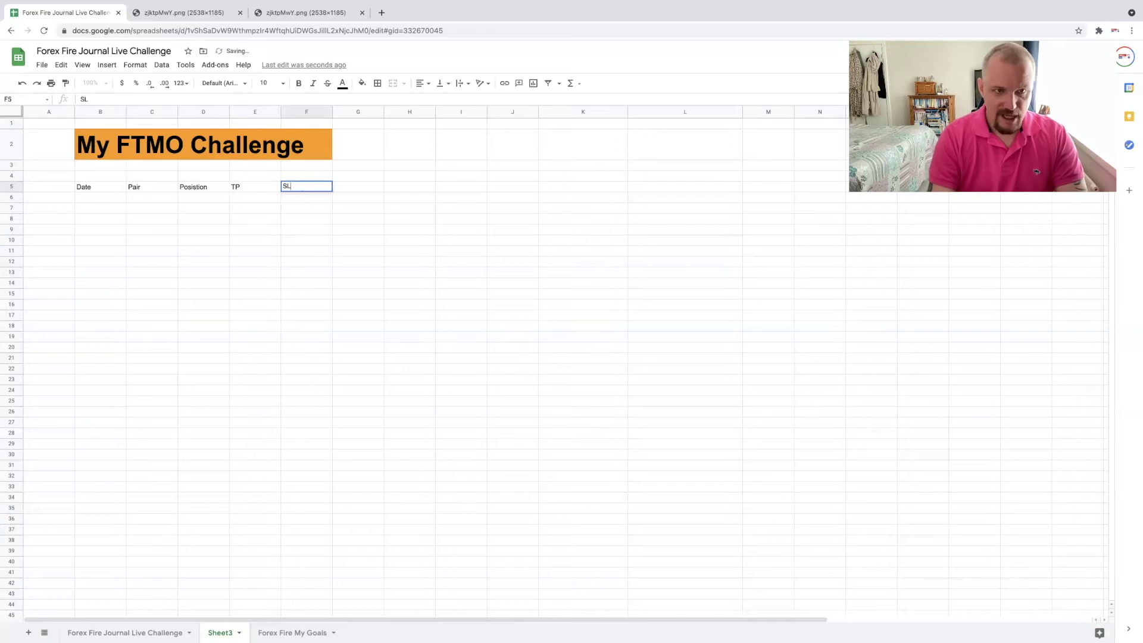
# Step: Add the column heading "Close" in G5, next to the "SL" heading
pyautogui.click(361, 191)
pyautogui.write('Close')
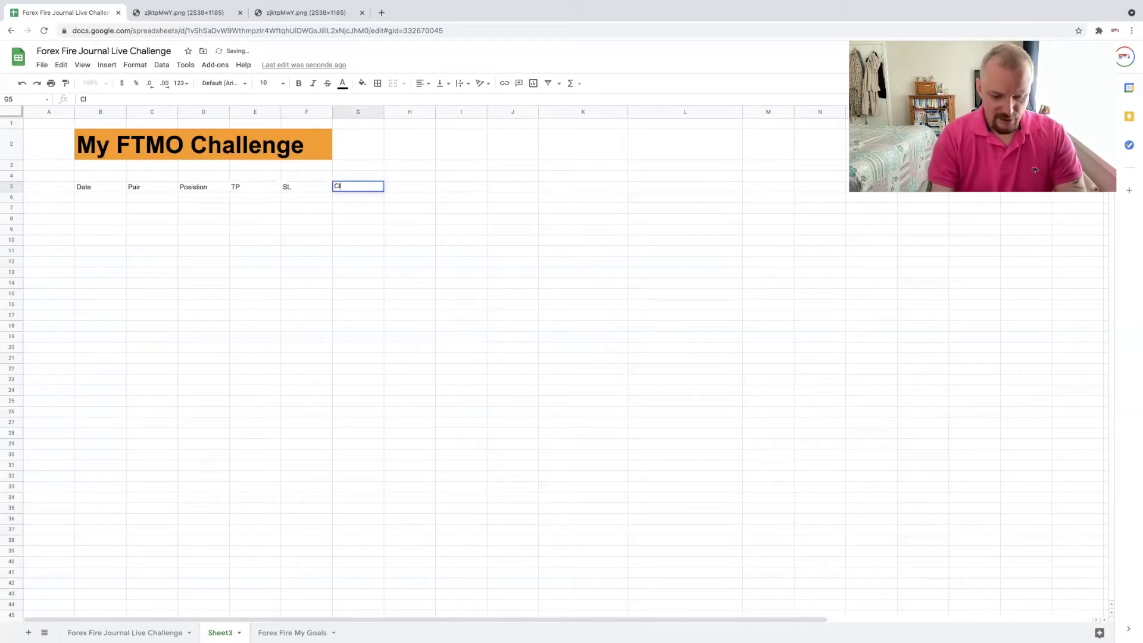
pyautogui.click(374, 227)
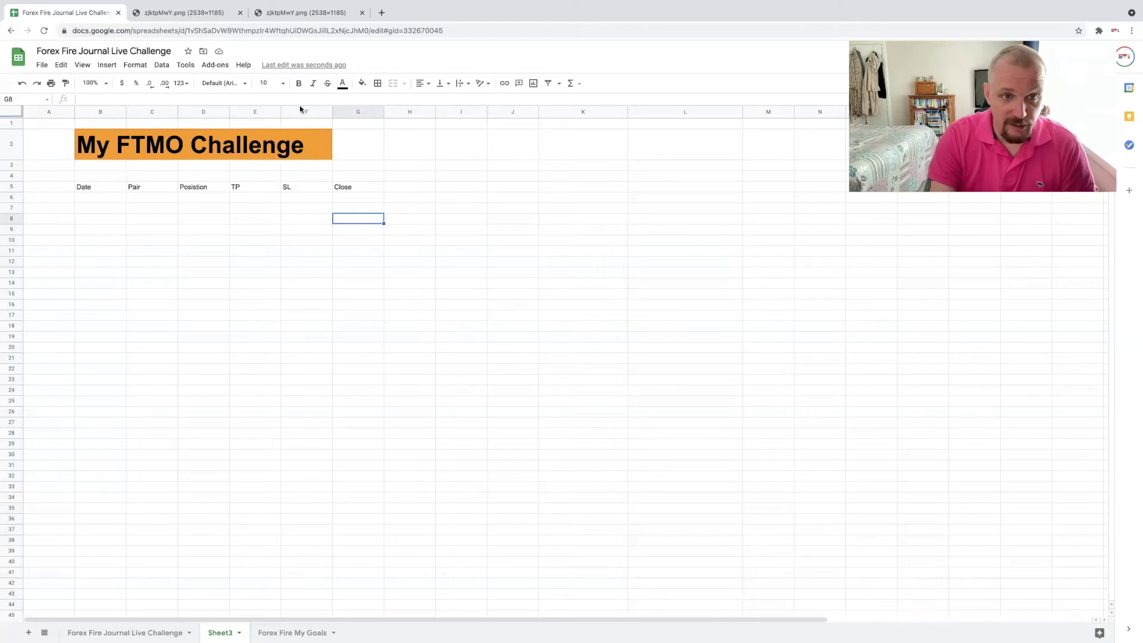
pyautogui.click(405, 186)
pyautogui.write('Redsuklt')
pyautogui.press('BackSpace')
pyautogui.write('lt')
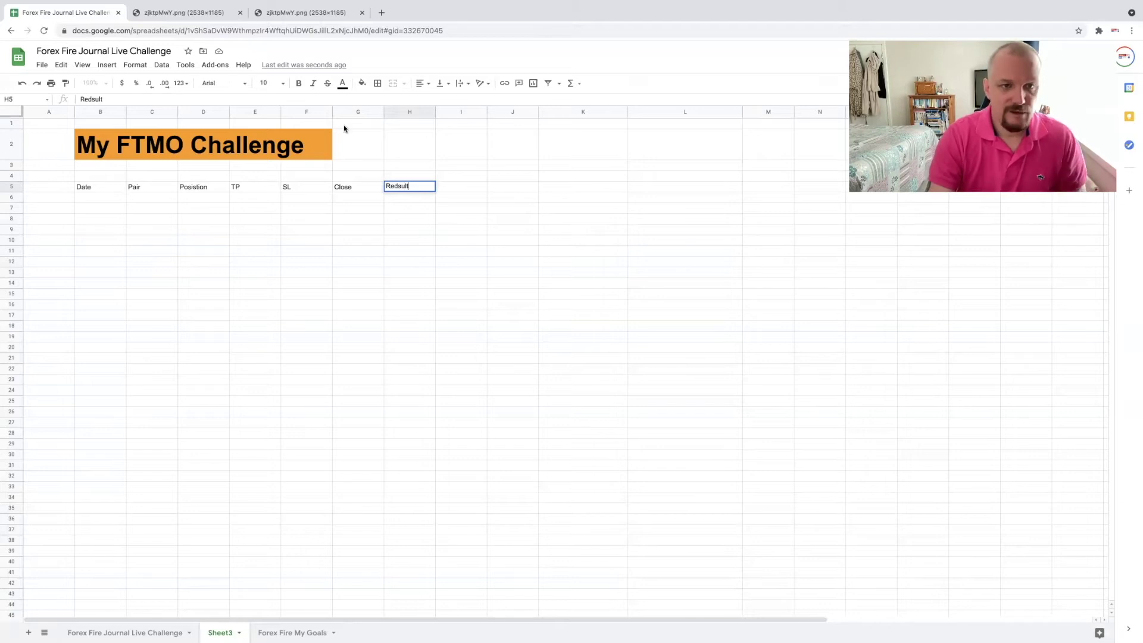
# Step: Check the heading order in the Forex Fire Journal Live Challenge sheet and enter "Lot Size" in H5 of Sheet3
pyautogui.click(146, 628)
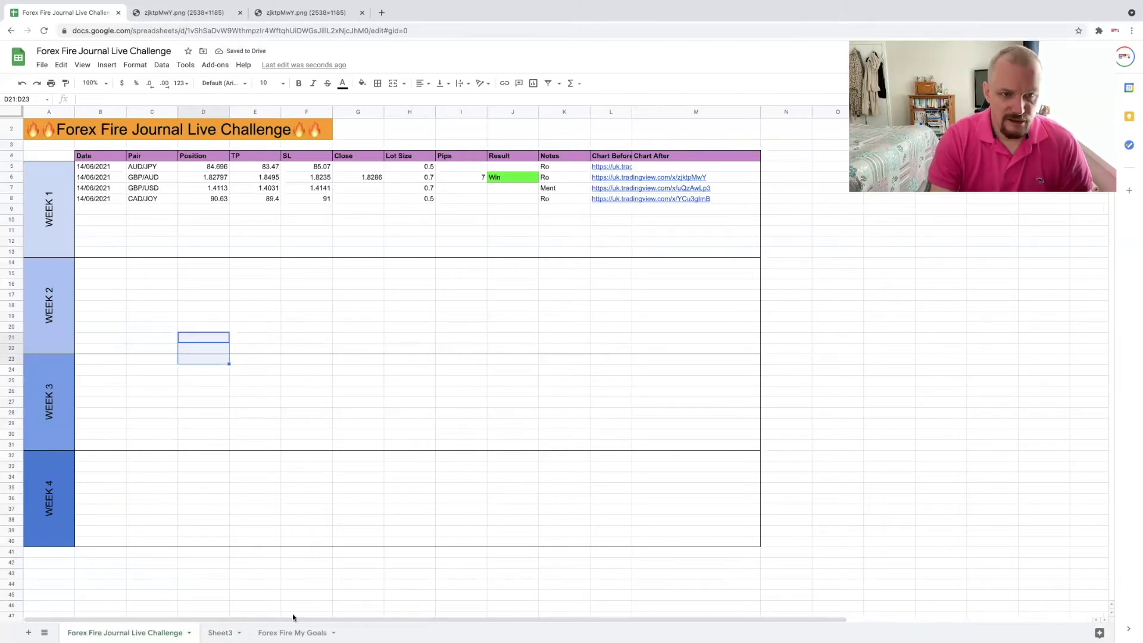
pyautogui.click(220, 632)
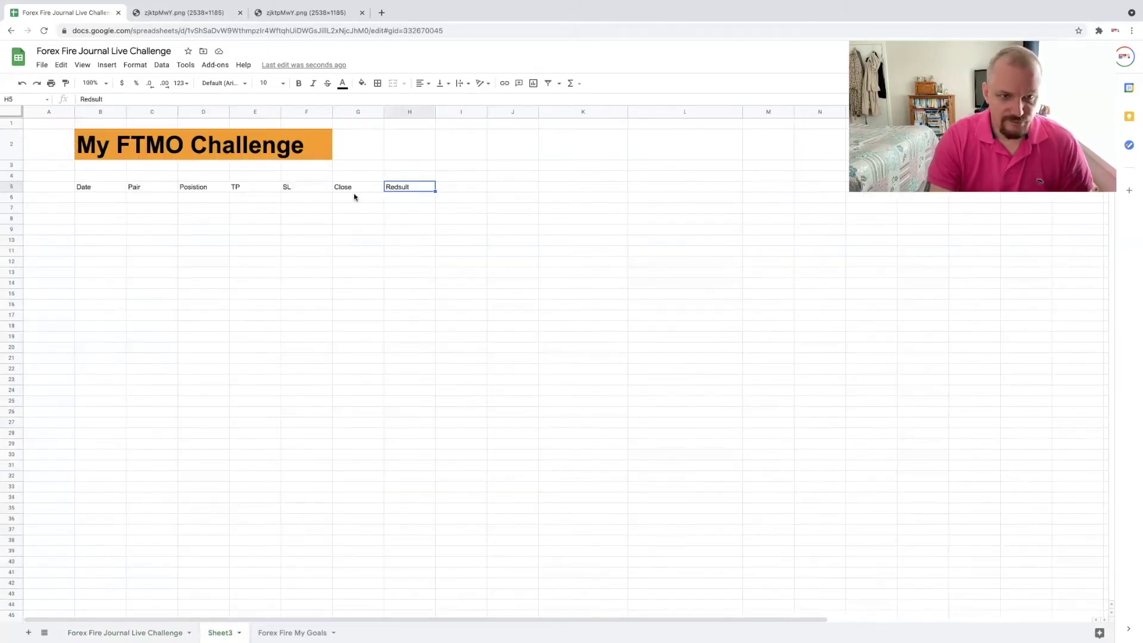
pyautogui.doubleClick(418, 187)
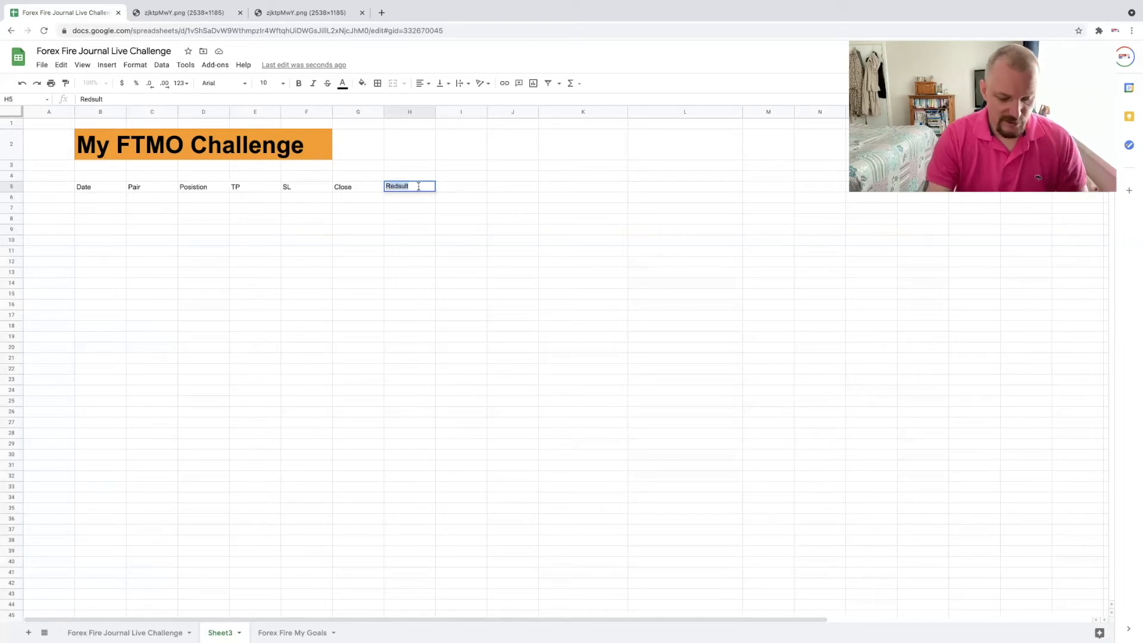
pyautogui.write('Lot Size')
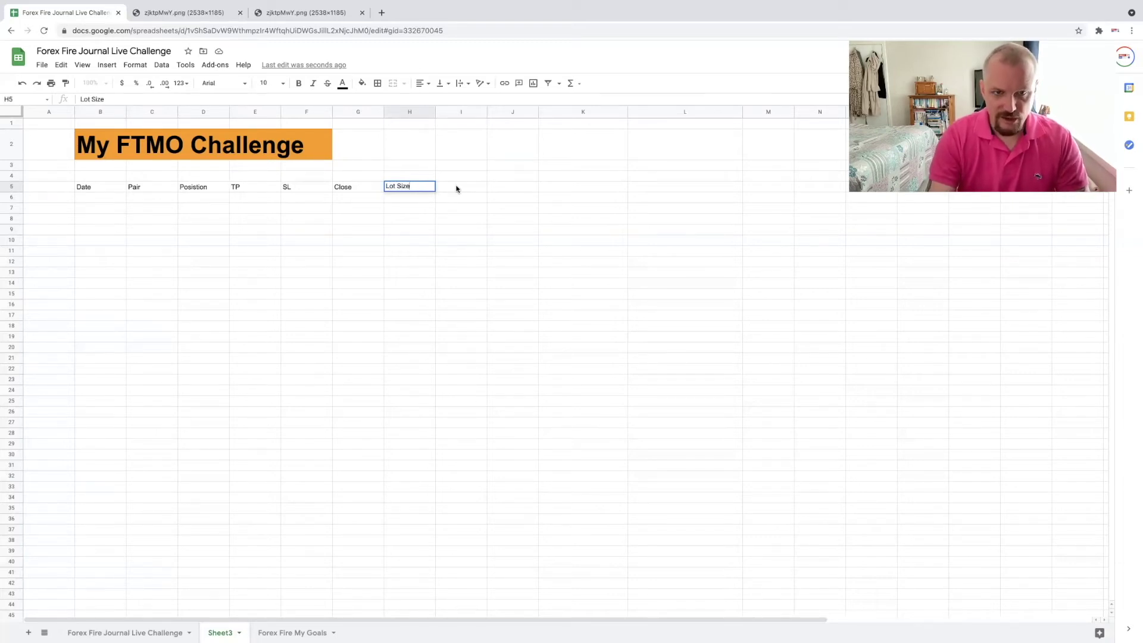
# Step: Enter the headings "Pips" in I5 and "Result" in J5, consulting the journal sheet for the order
pyautogui.click(457, 187)
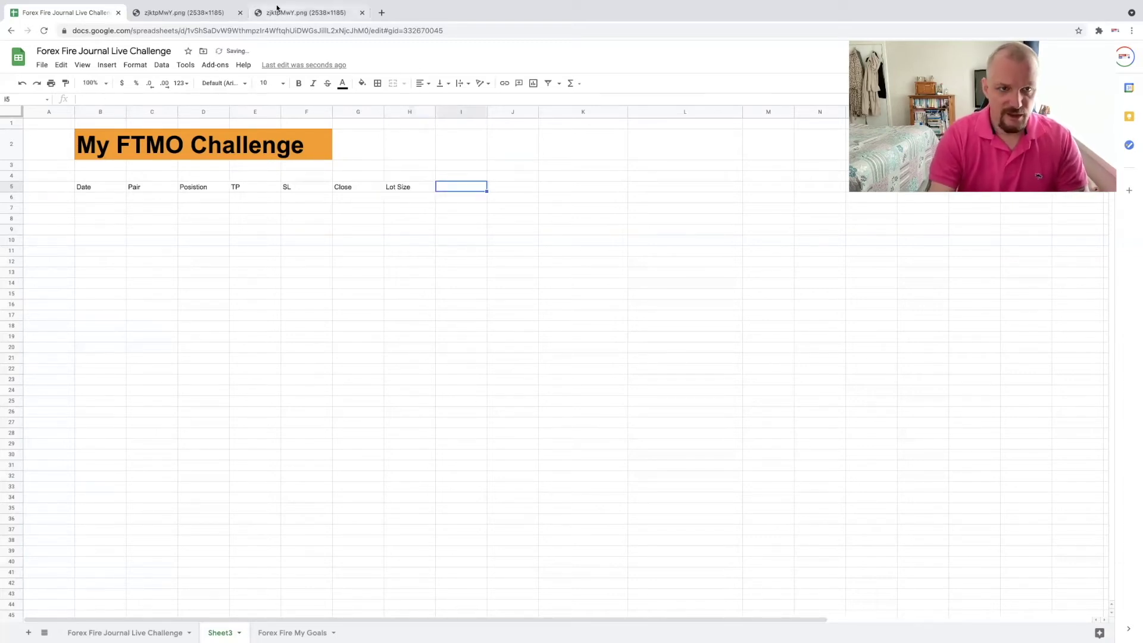
pyautogui.click(125, 632)
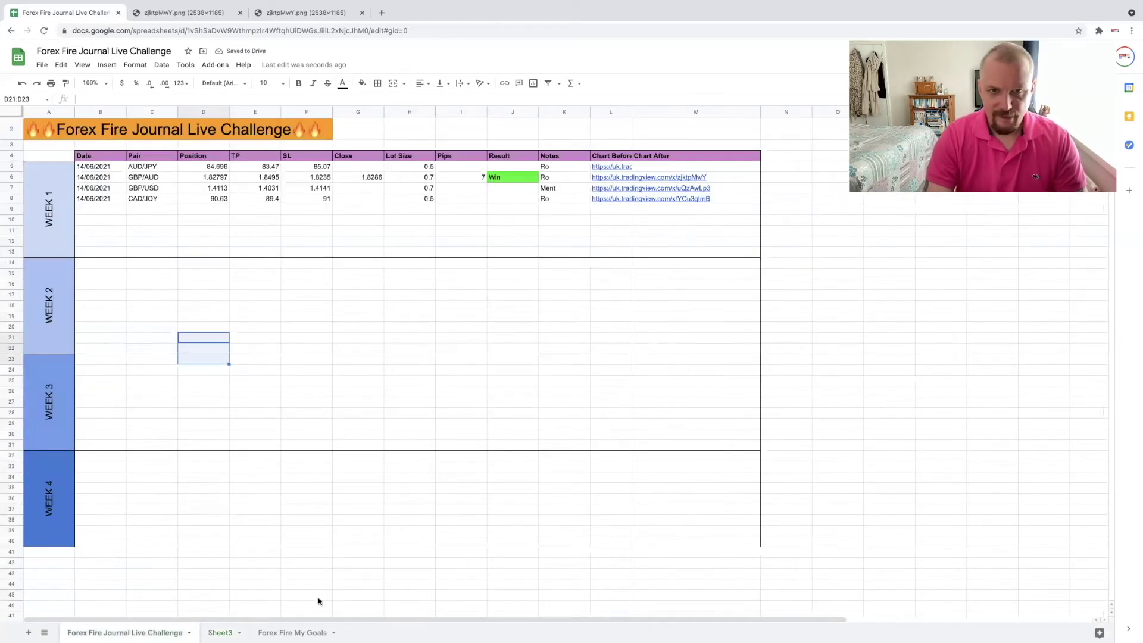
pyautogui.hotkey('ctrl', 'shift', 'pagedown')
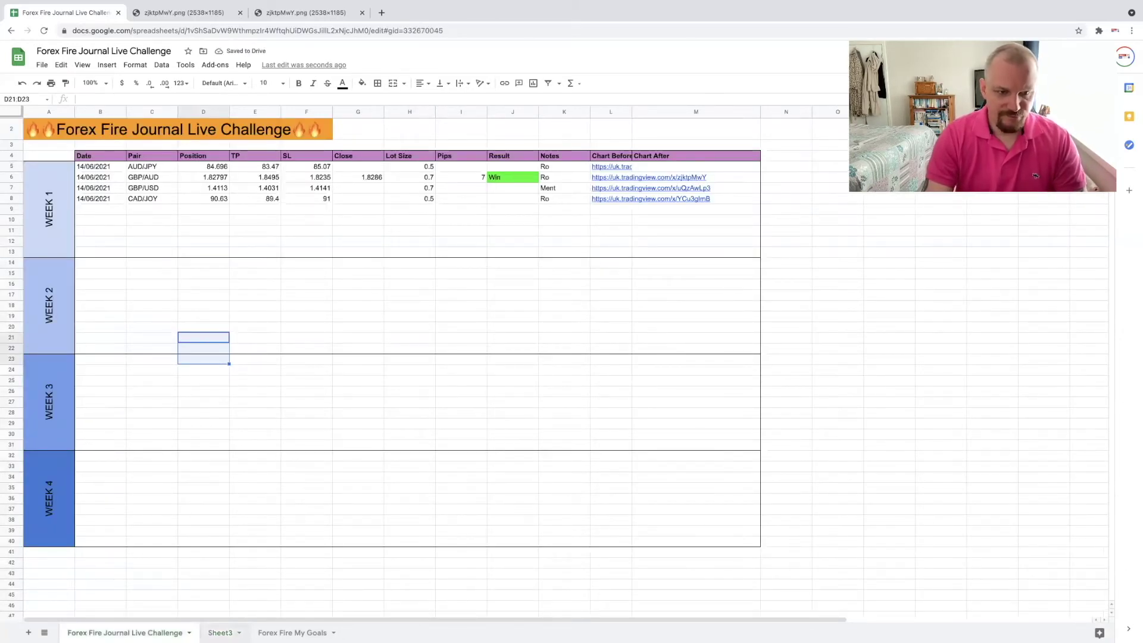
pyautogui.write('Pips')
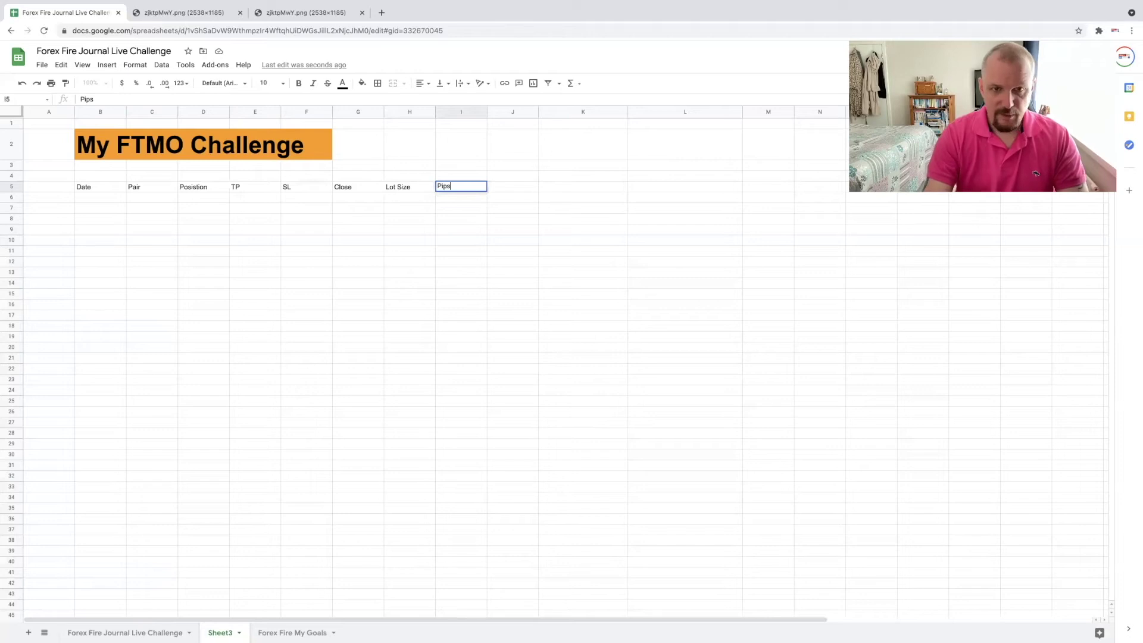
pyautogui.press('Tab')
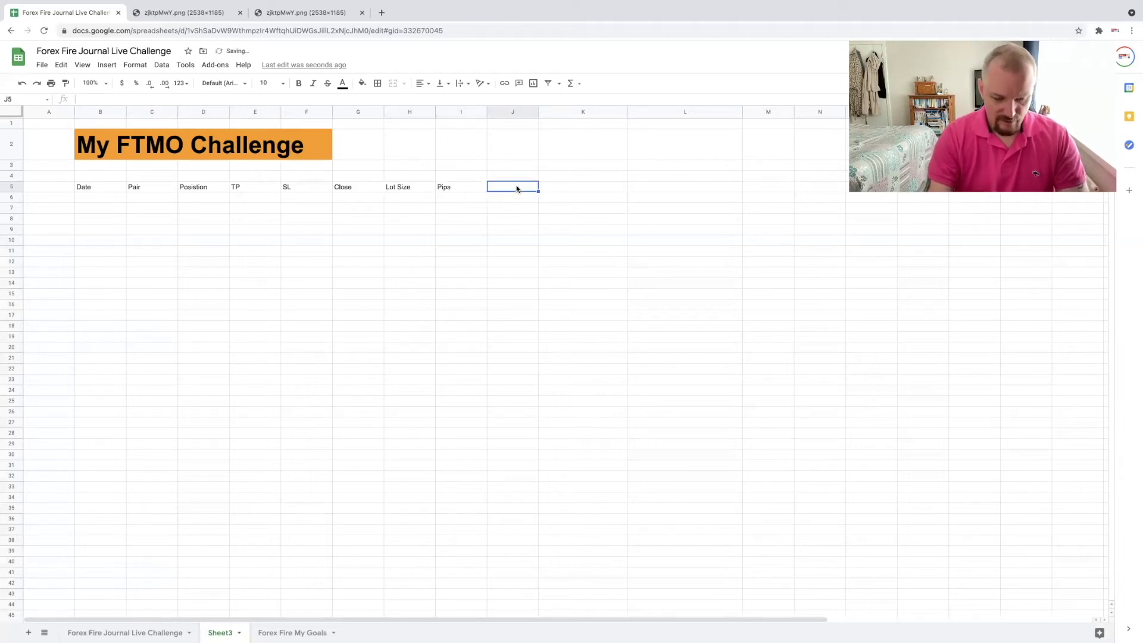
pyautogui.write('Result')
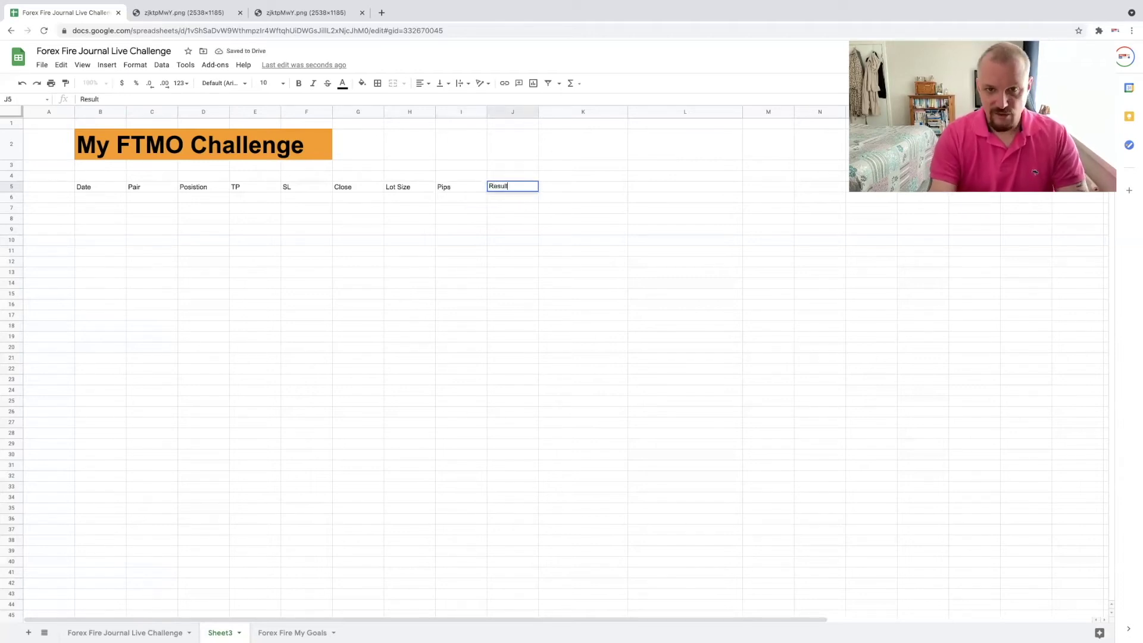
pyautogui.click(624, 310)
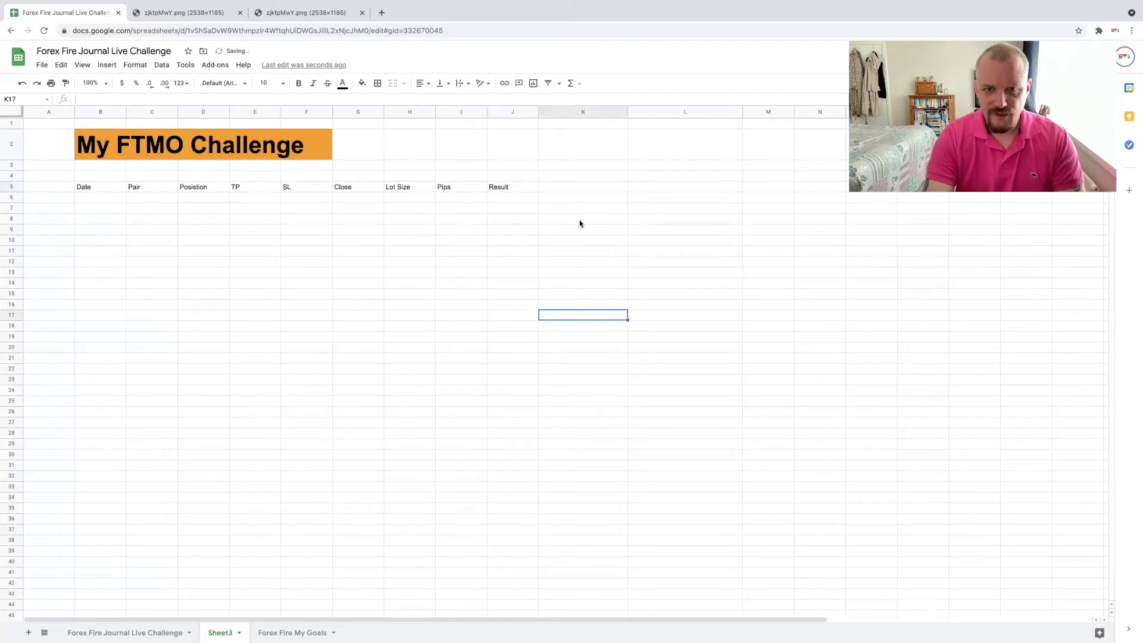
# Step: Look up the next heading in the journal sheet and enter "Notes" in K5 of Sheet3
pyautogui.click(577, 189)
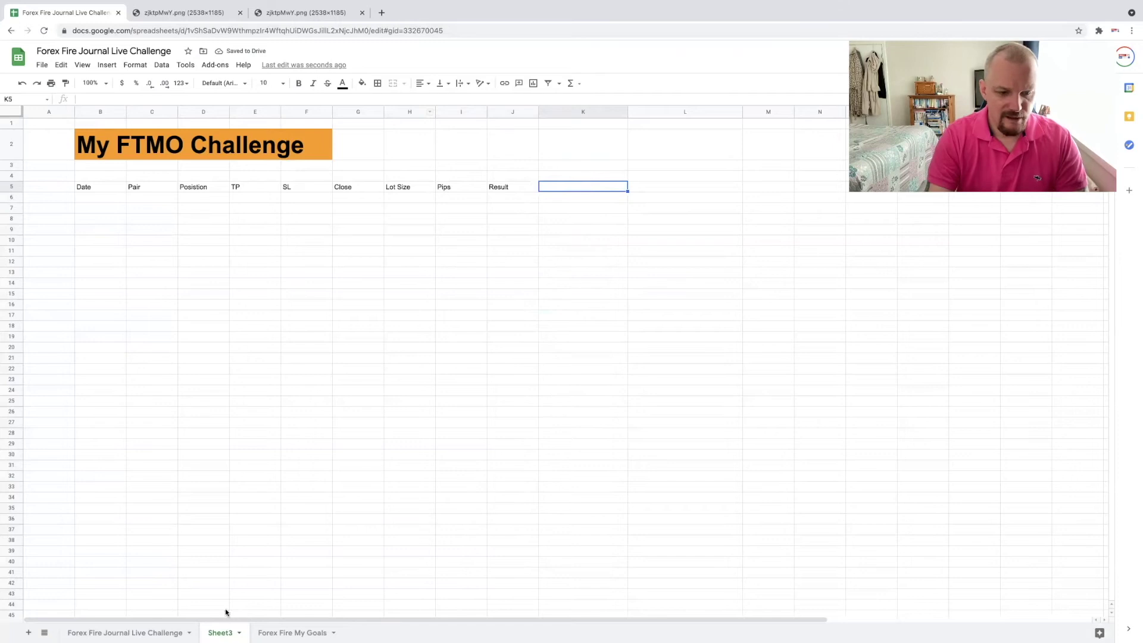
pyautogui.click(125, 632)
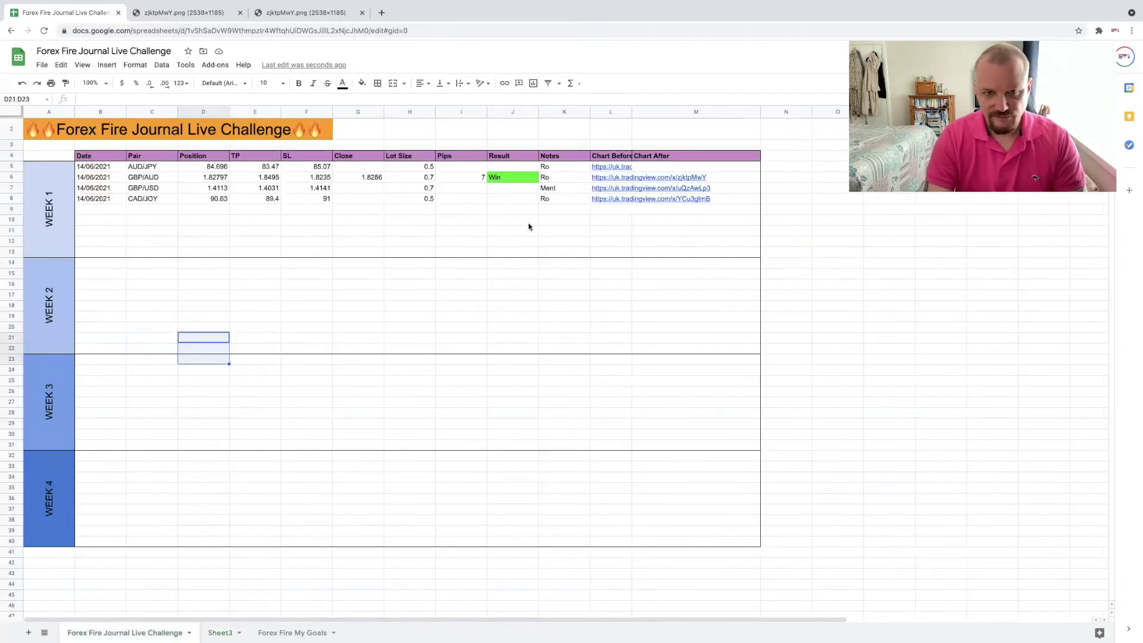
pyautogui.click(220, 632)
pyautogui.write('Notes')
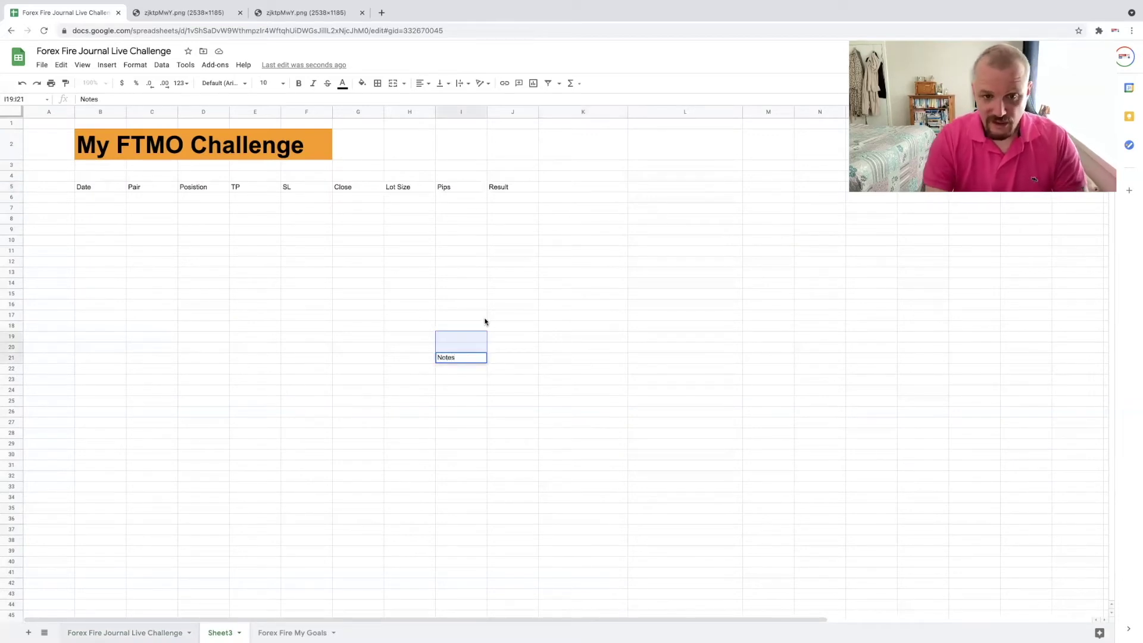
pyautogui.click(566, 190)
pyautogui.write('Notes')
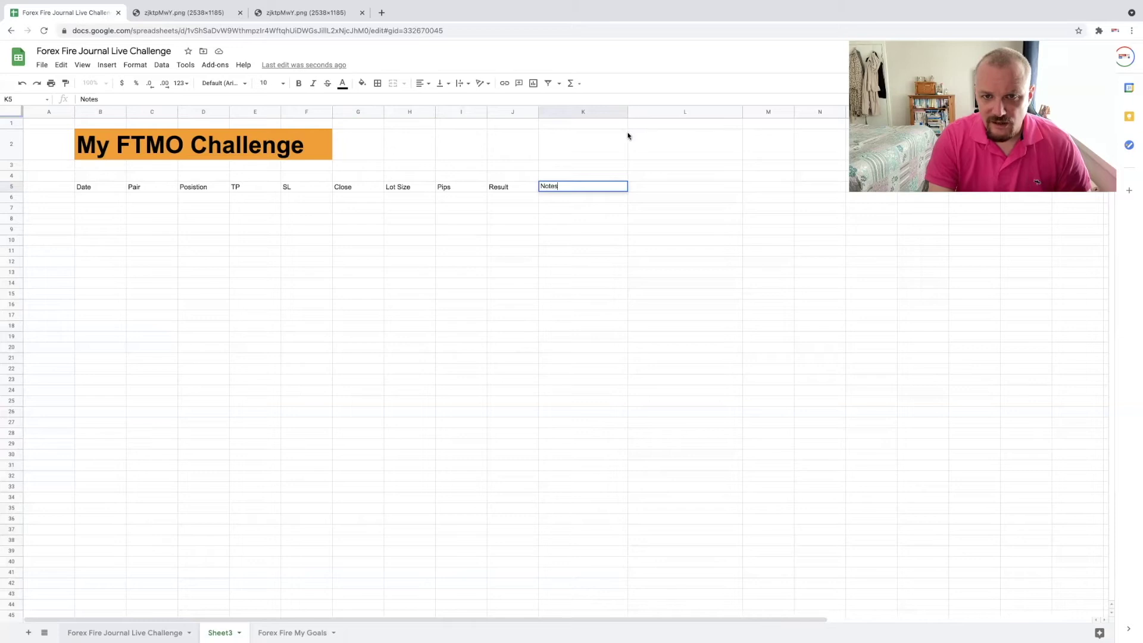
# Step: Widen column K slightly to give the "Notes" column more room
pyautogui.click(630, 113)
pyautogui.click(547, 122)
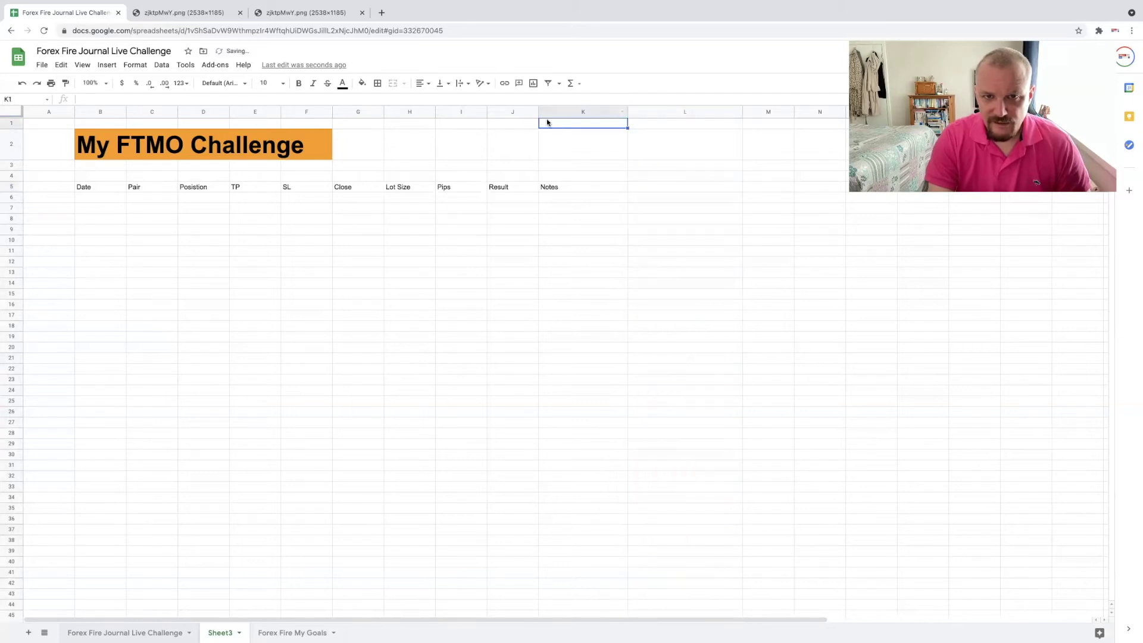
pyautogui.moveTo(628, 110); pyautogui.dragTo(652, 113)
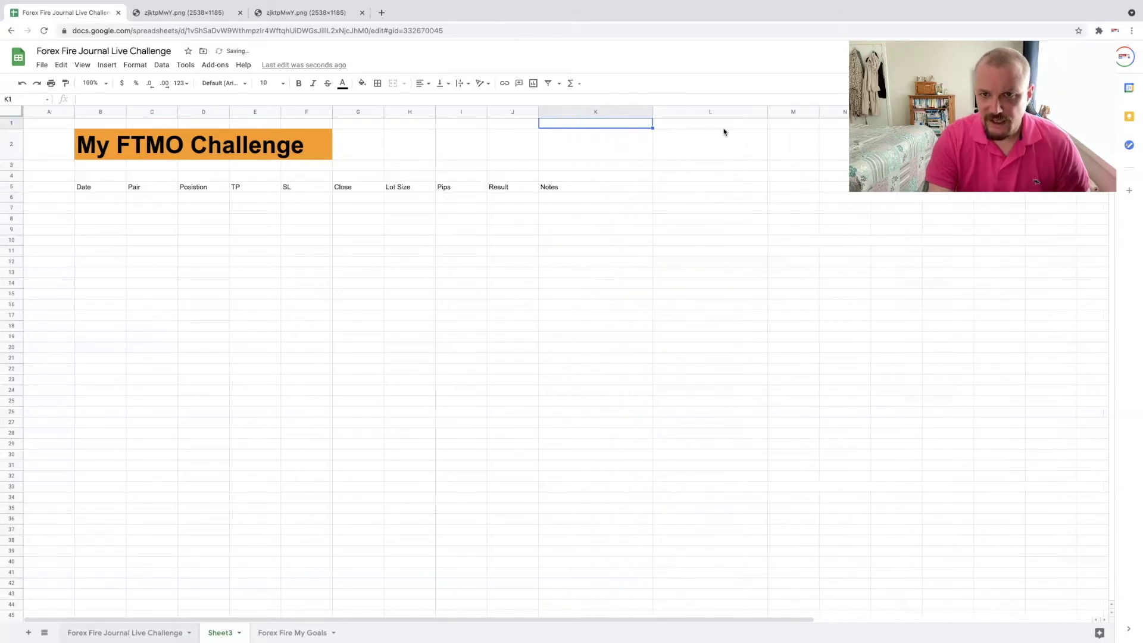
# Step: Enter the heading "Tradingview Before" in L5
pyautogui.click(667, 187)
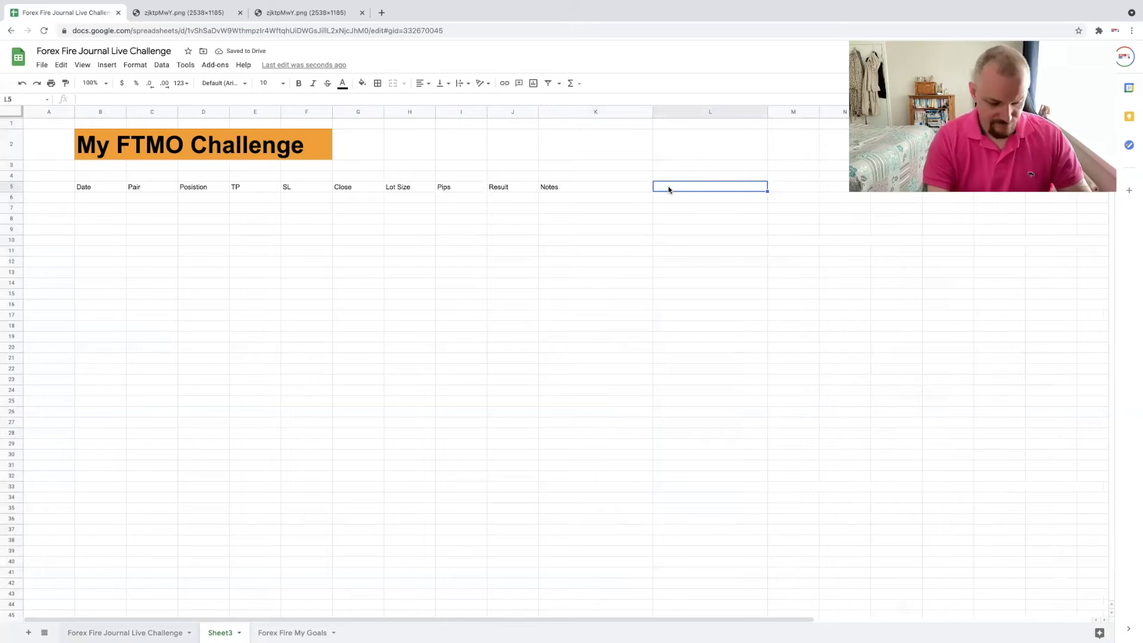
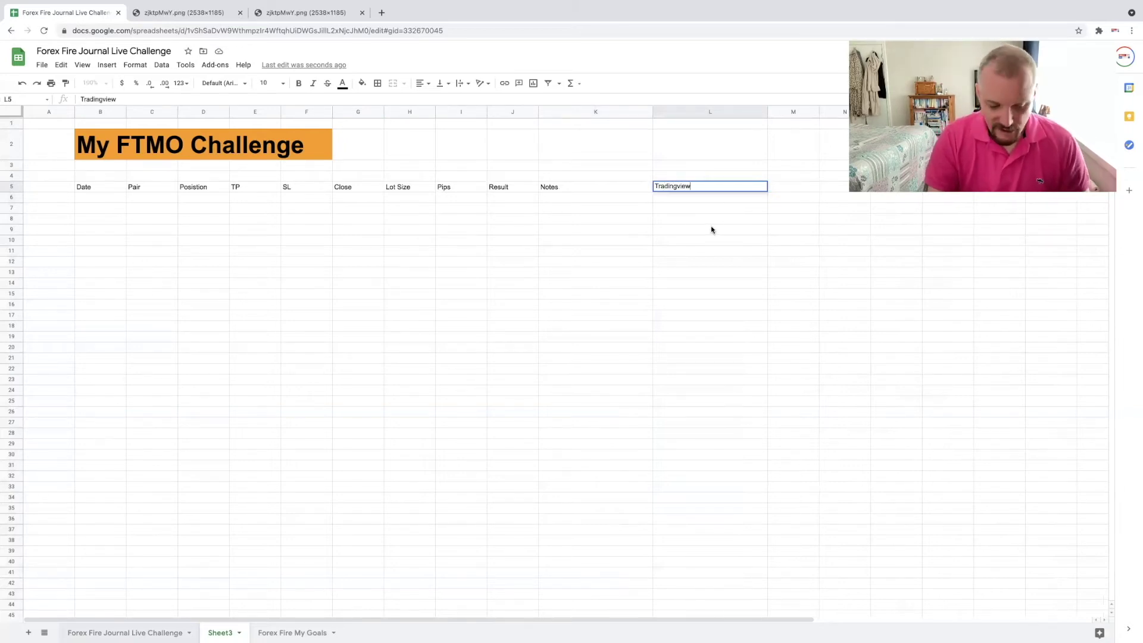
pyautogui.write('Before')
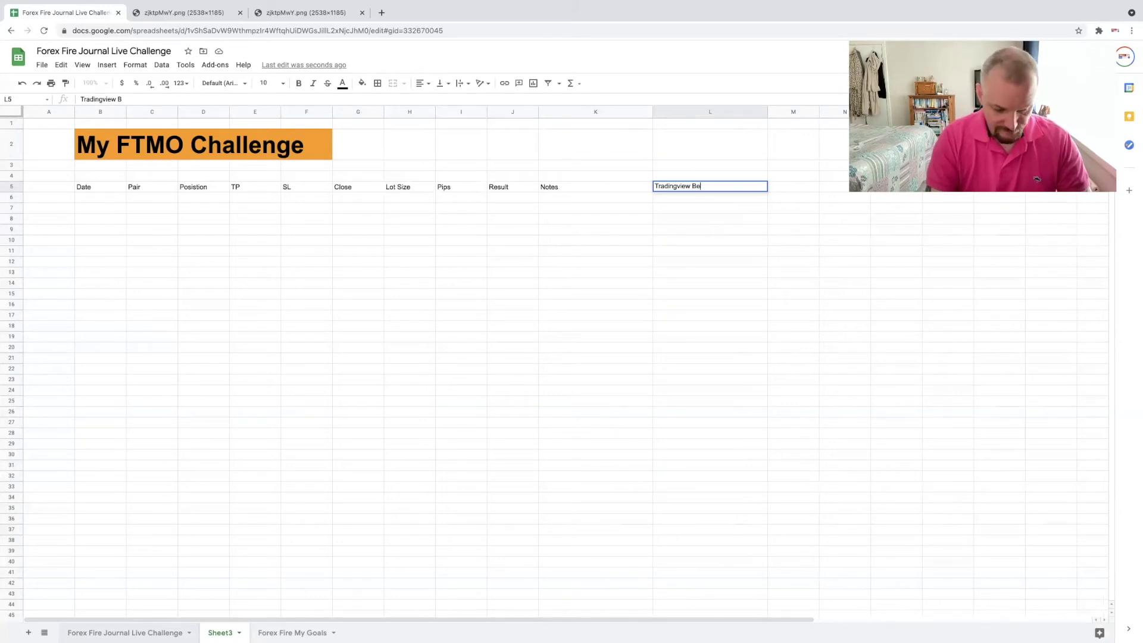
pyautogui.click(717, 330)
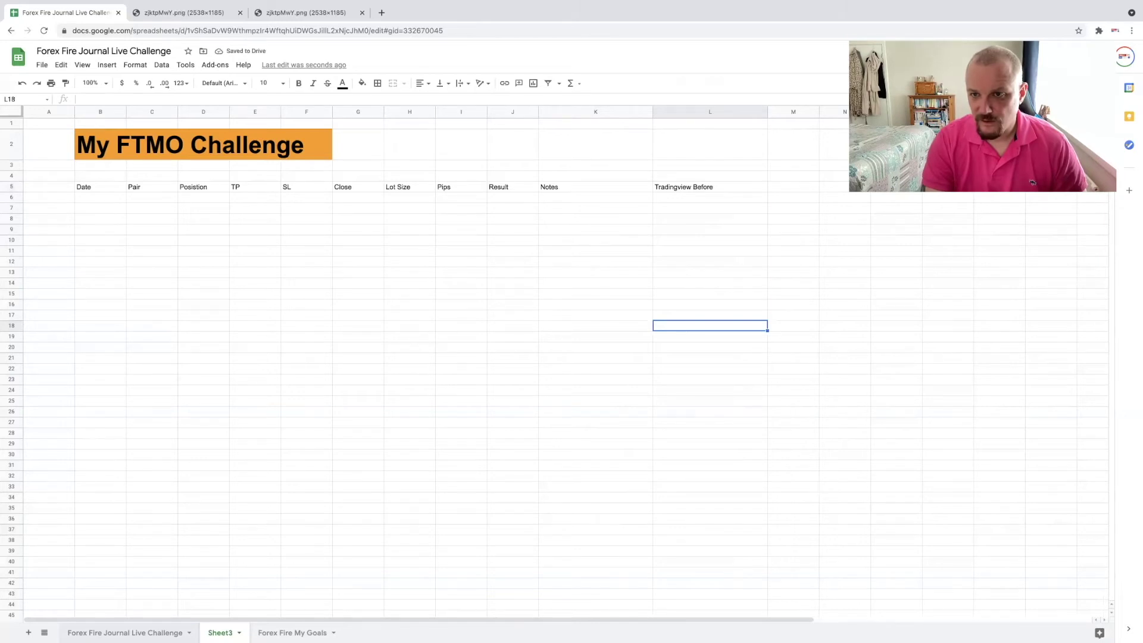
# Step: Enter the heading "Tradingview After" in M5 and widen column M to fit it with room to spare
pyautogui.click(785, 190)
pyautogui.write('Tradingvir')
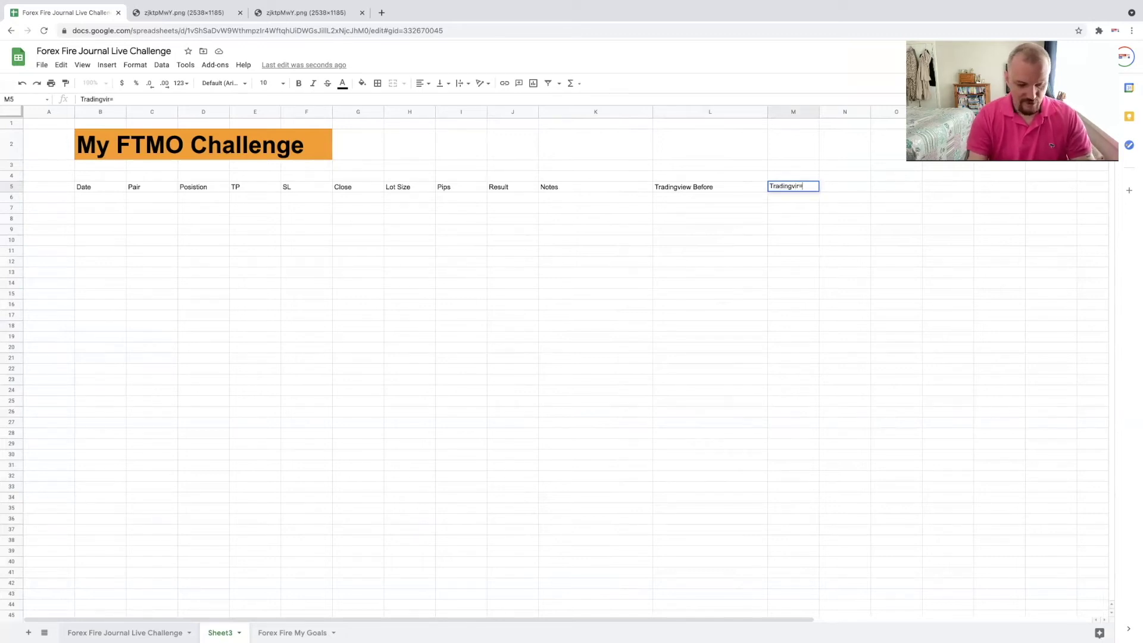
pyautogui.press('BackSpace')
pyautogui.write('ew')
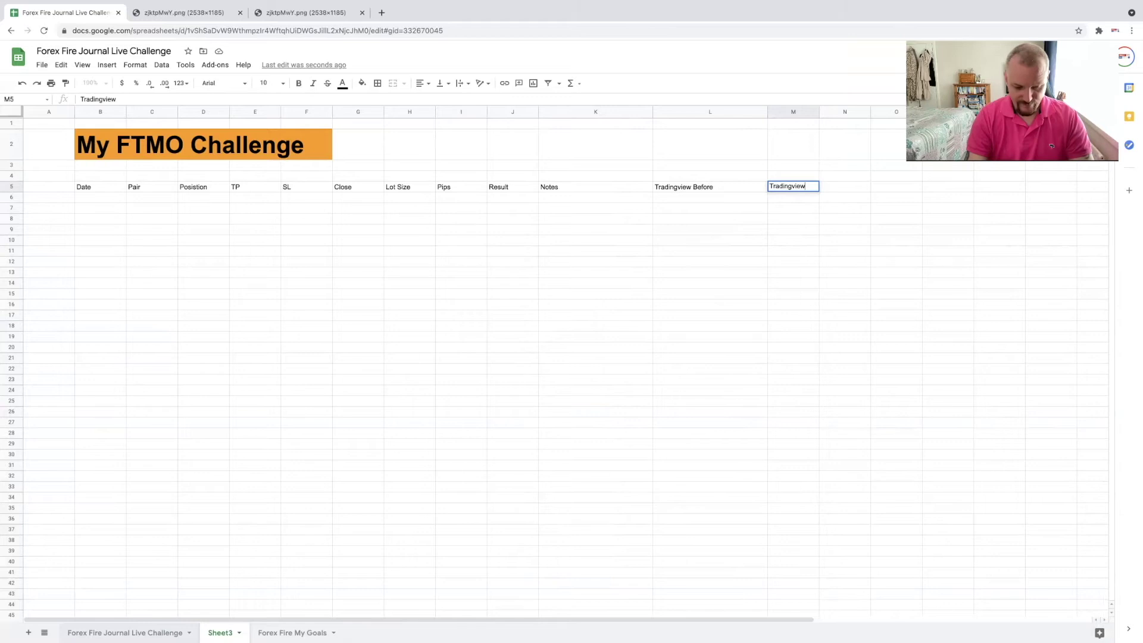
pyautogui.press('BackSpace')
pyautogui.press('BackSpace')
pyautogui.write('After')
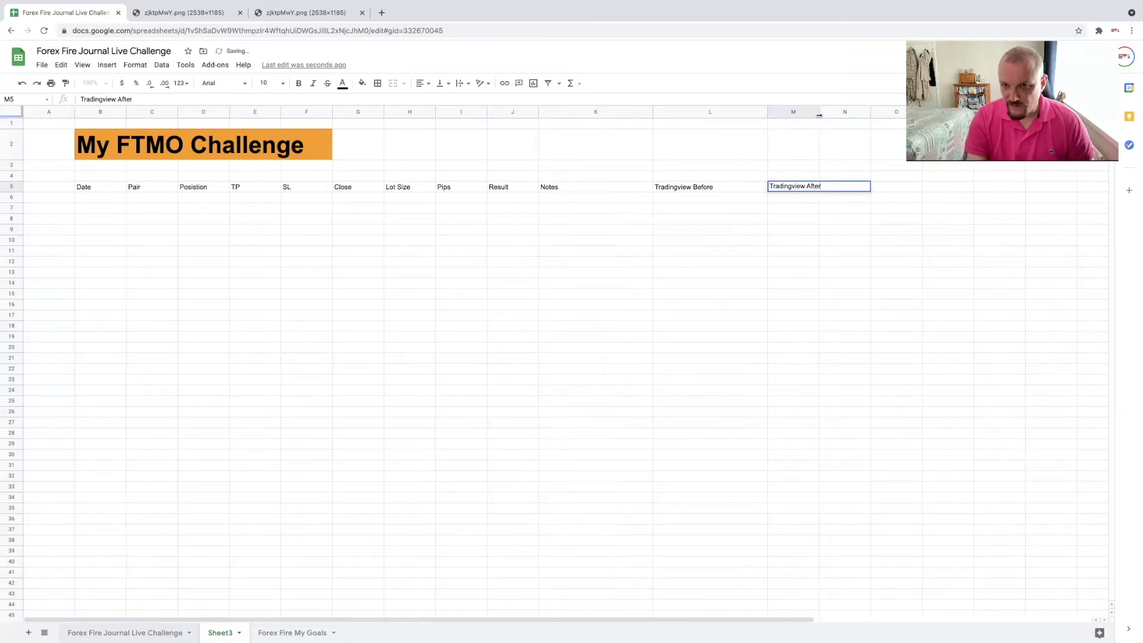
pyautogui.moveTo(819, 114); pyautogui.dragTo(870, 119)
pyautogui.click(726, 250)
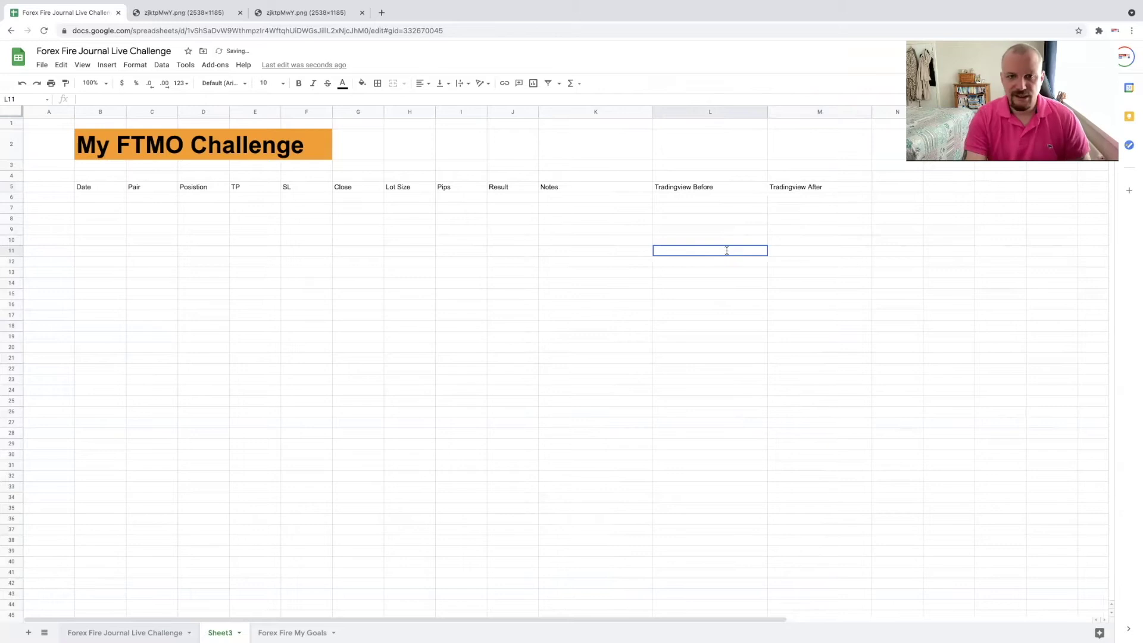
# Step: Make the heading row B5:M5 bold and fill it with light purple
pyautogui.moveTo(82, 189); pyautogui.dragTo(853, 190)
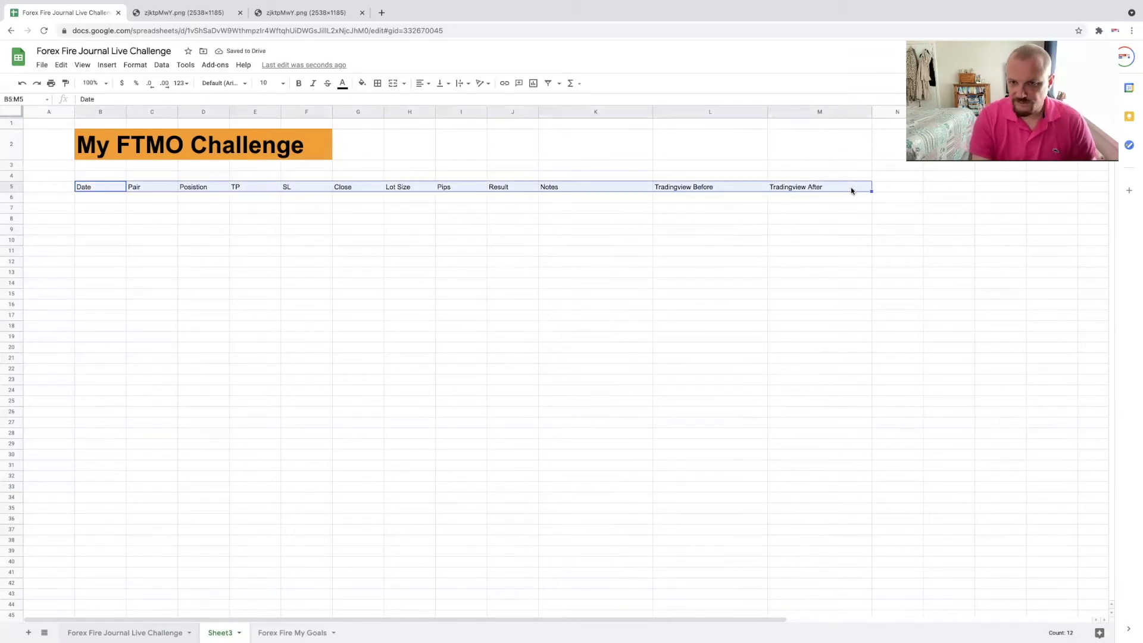
pyautogui.click(299, 84)
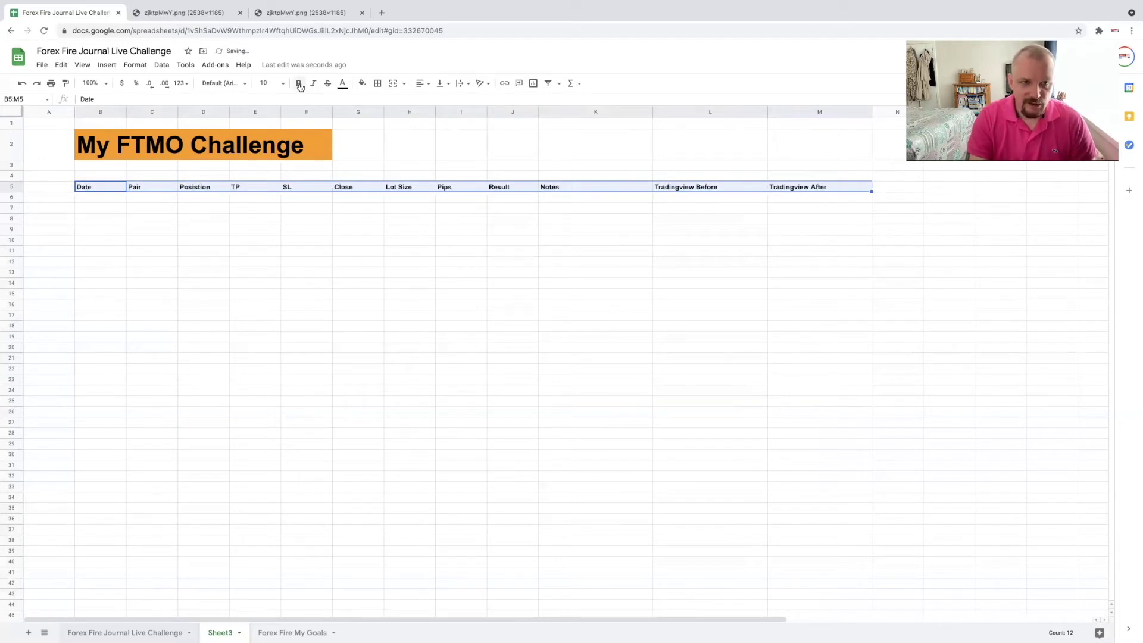
pyautogui.click(362, 84)
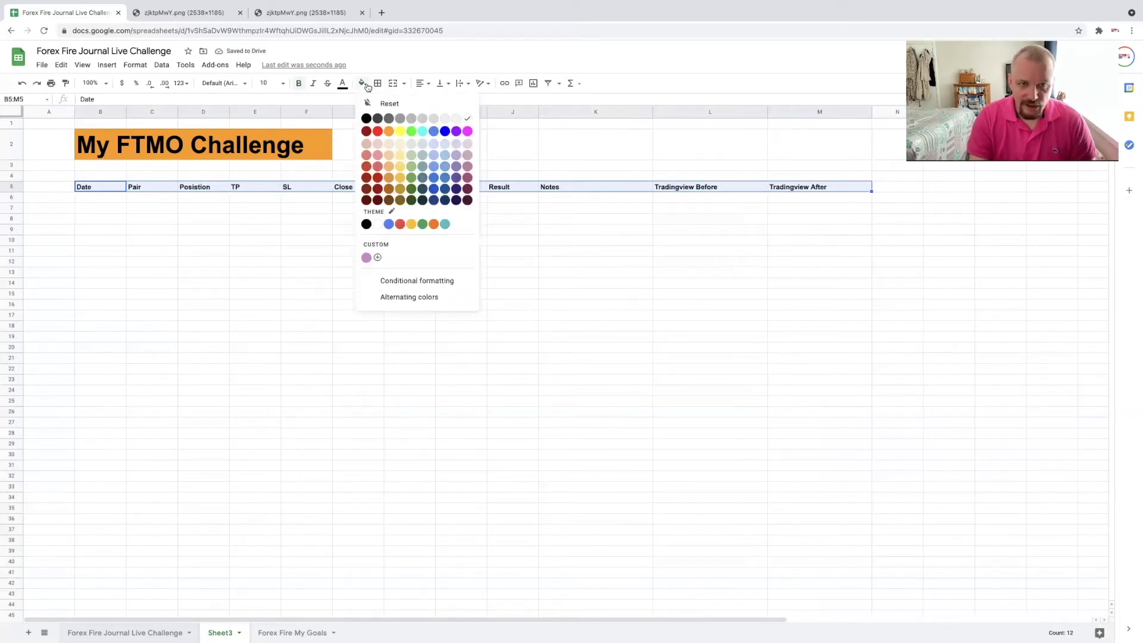
pyautogui.click(458, 155)
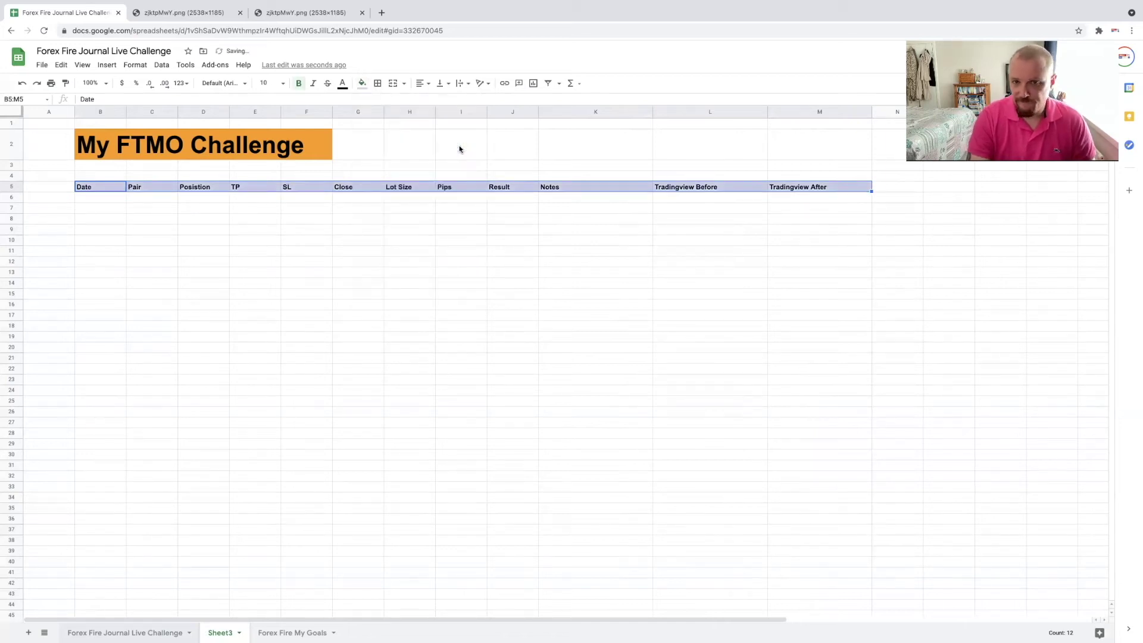
# Step: Apply all borders to the heading cells B5:M5
pyautogui.click(379, 84)
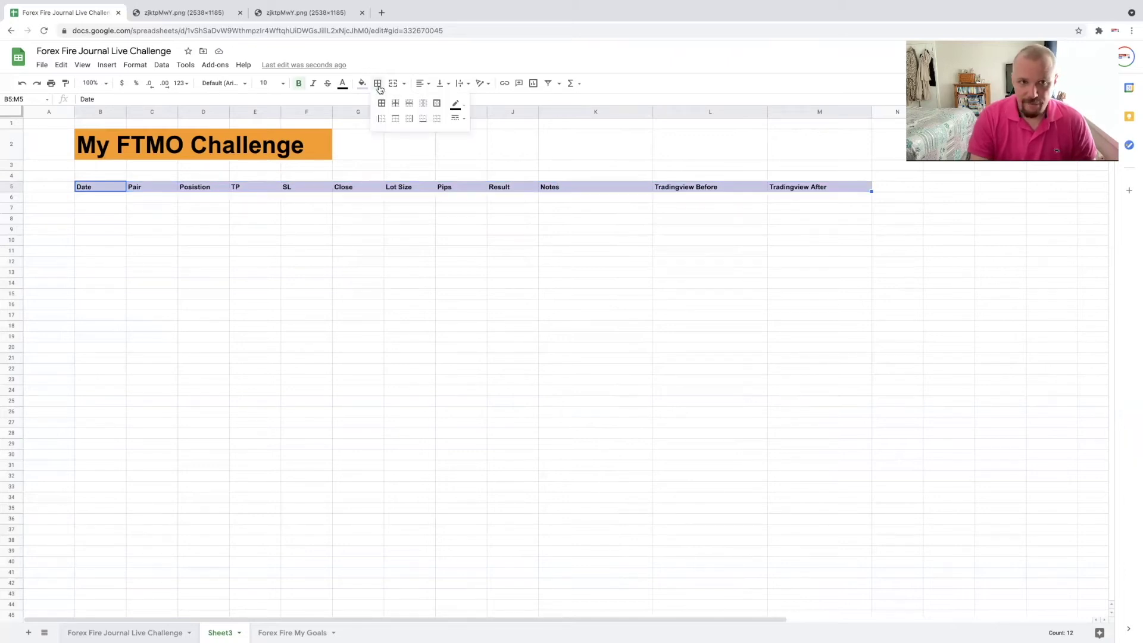
pyautogui.click(381, 102)
pyautogui.click(381, 253)
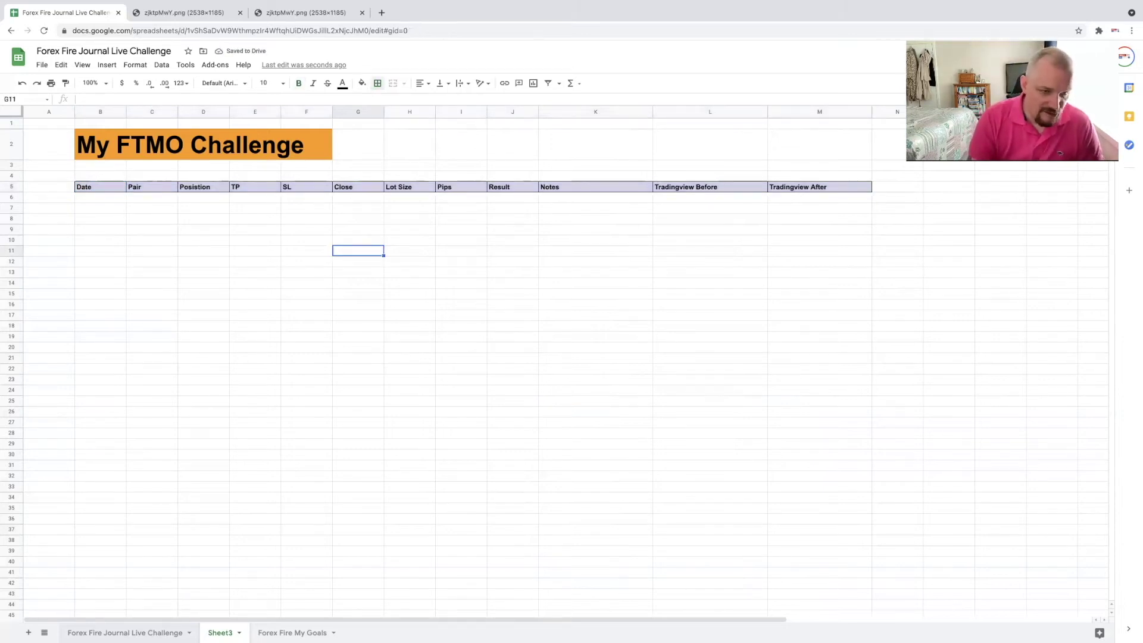
# Step: Check the layout of the Forex Fire Journal Live Challenge sheet, then merge A6:A14 on Sheet3 and enter "WEEK 1" there
pyautogui.click(142, 632)
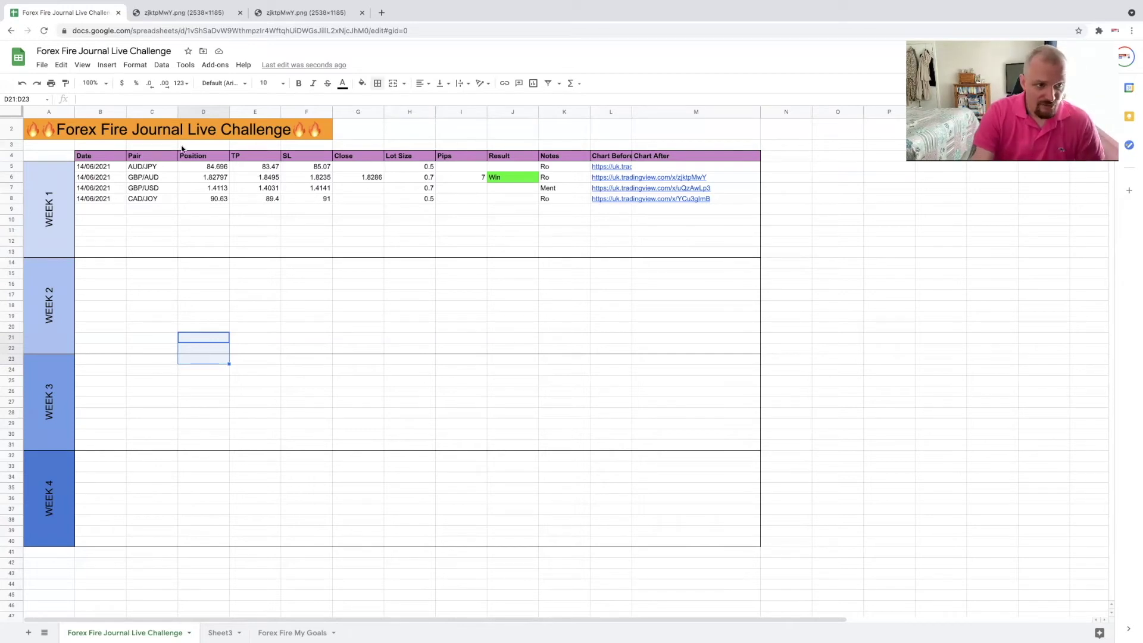
pyautogui.click(196, 156)
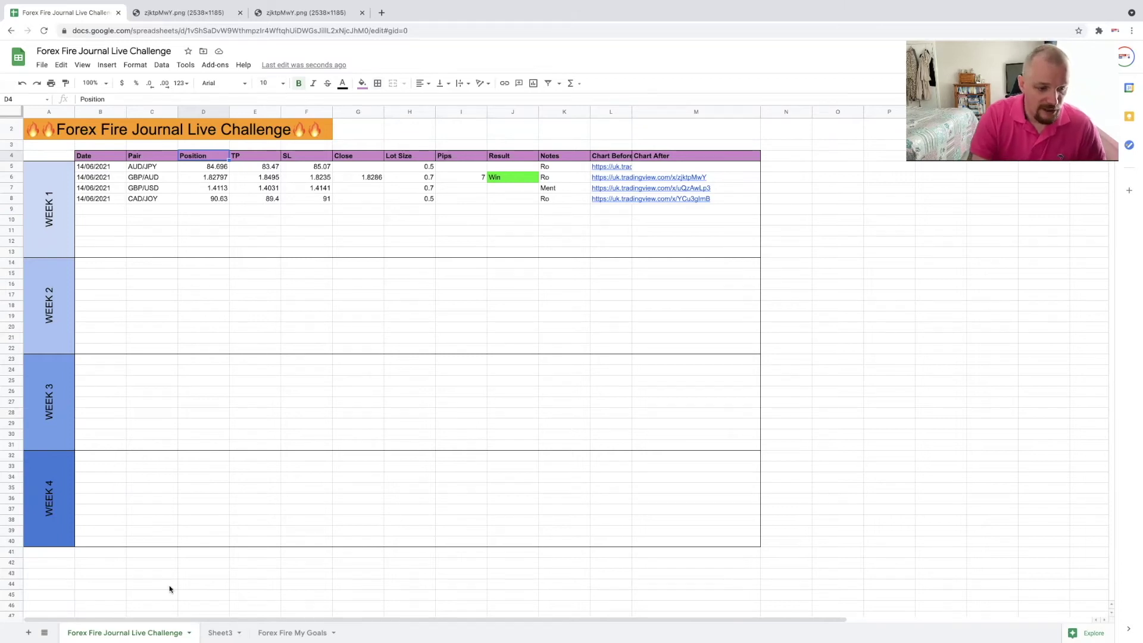
pyautogui.click(220, 632)
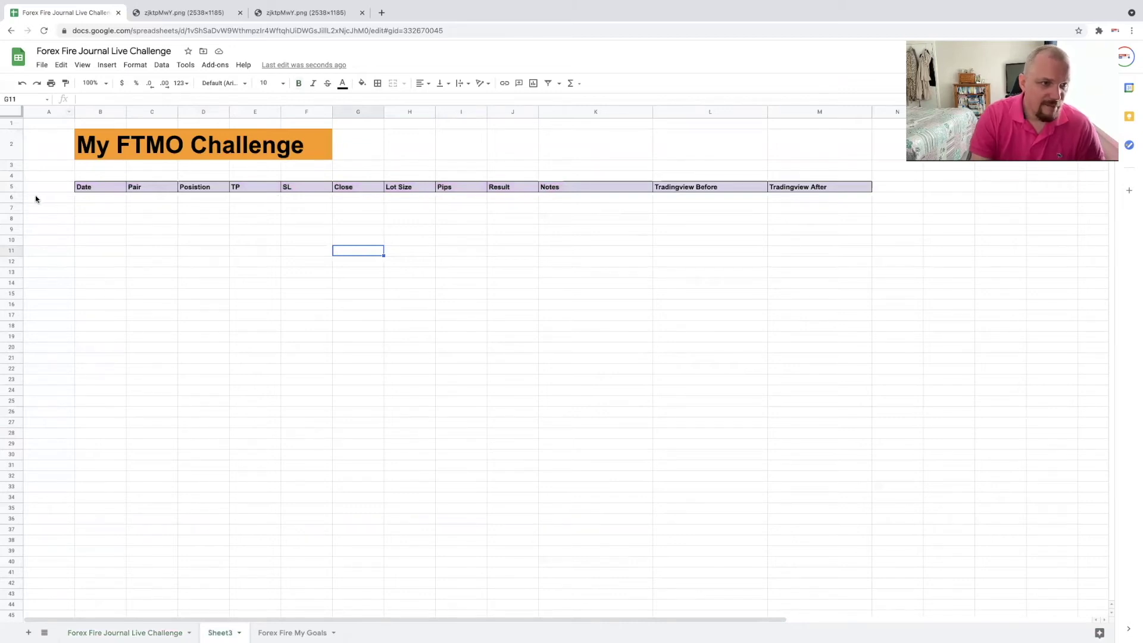
pyautogui.moveTo(30, 197); pyautogui.dragTo(62, 283)
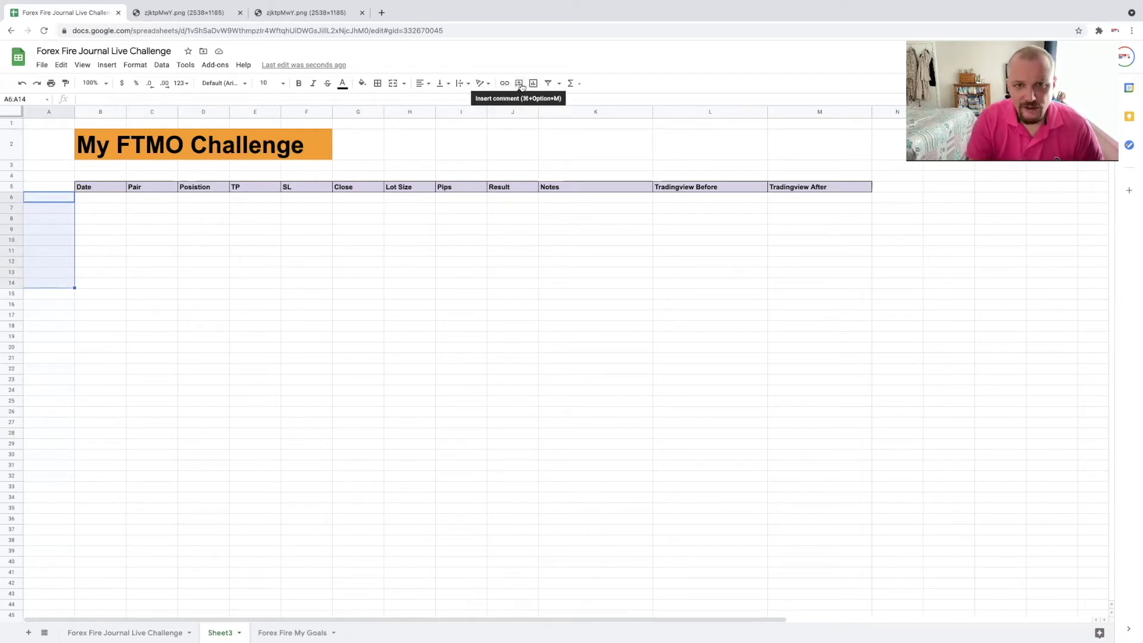
pyautogui.click(394, 84)
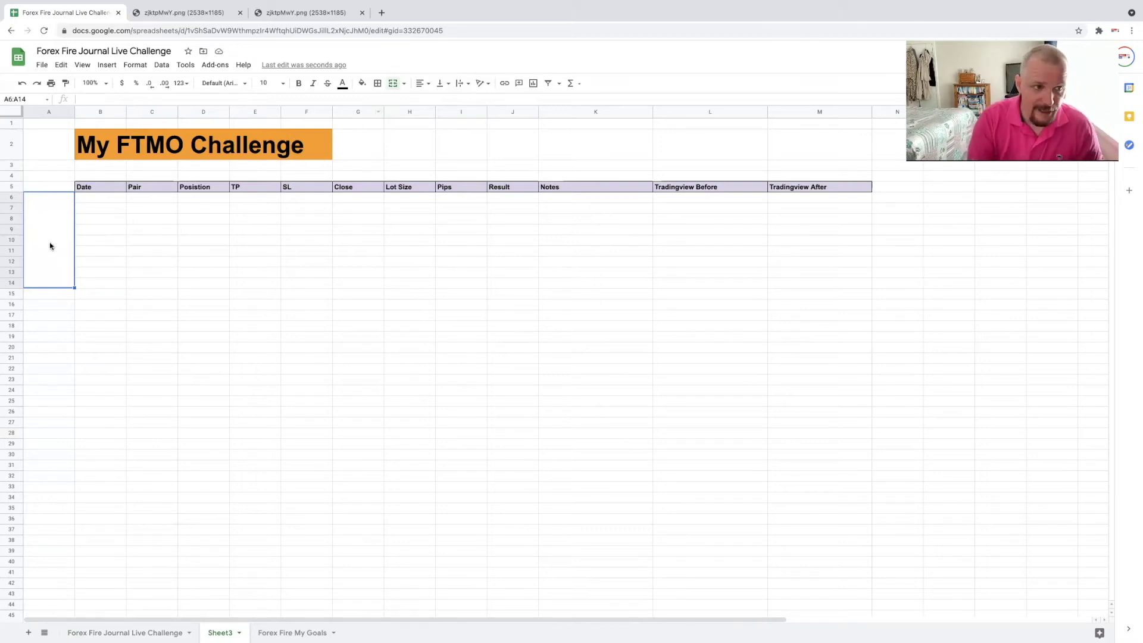
pyautogui.write('WEE')
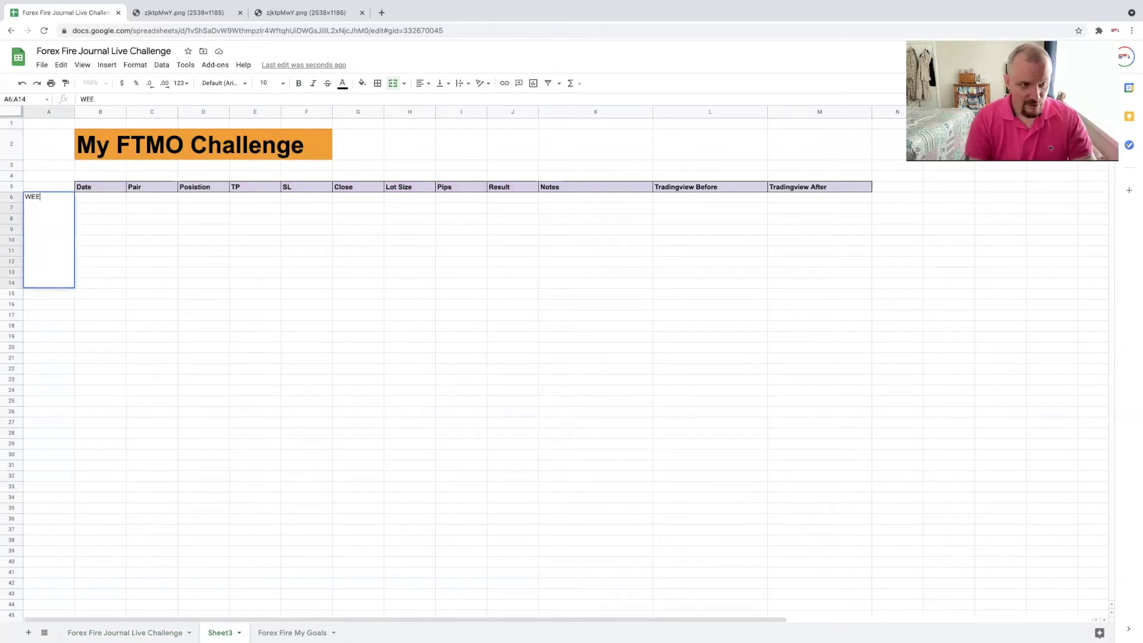
pyautogui.write('K 1')
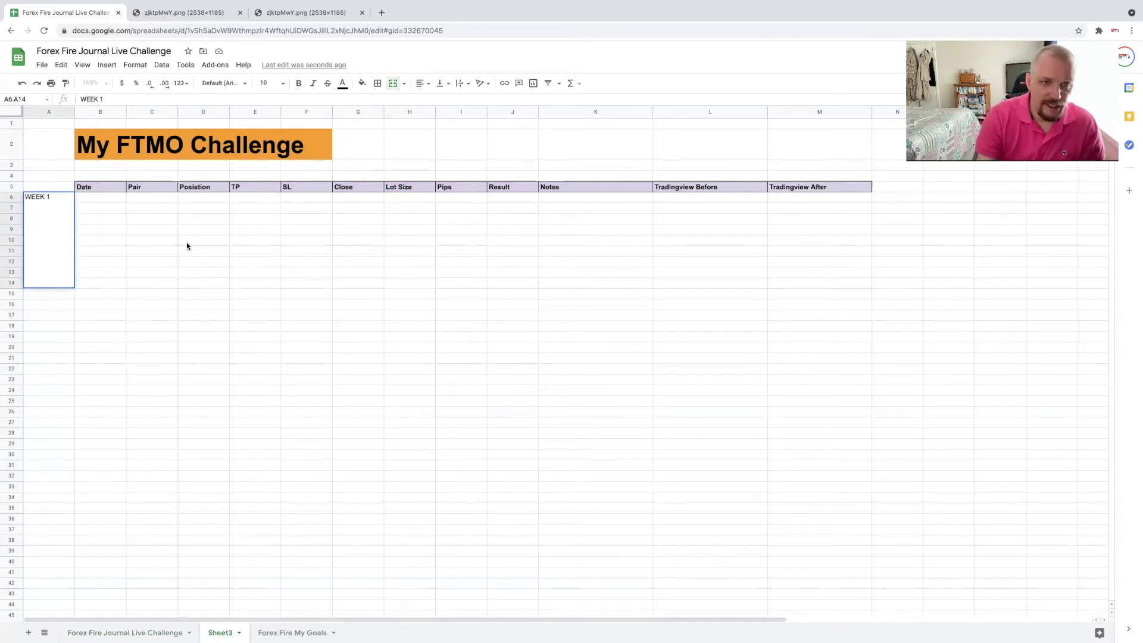
# Step: Rotate the WEEK 1 label upward by 90° and centre it horizontally and vertically in its merged cell
pyautogui.click(489, 85)
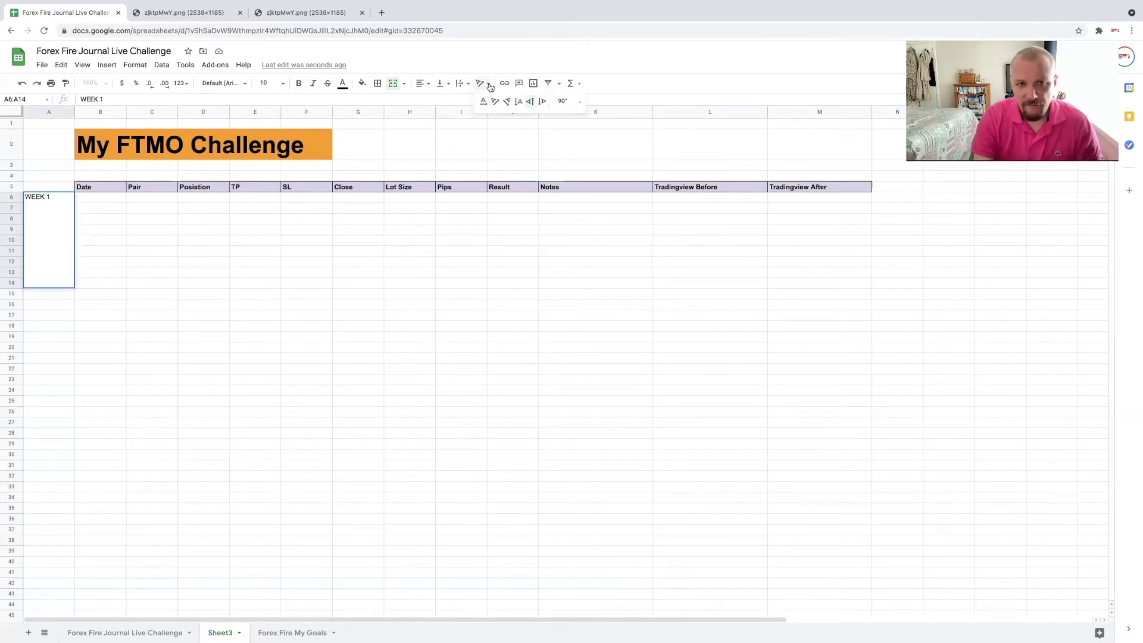
pyautogui.click(529, 101)
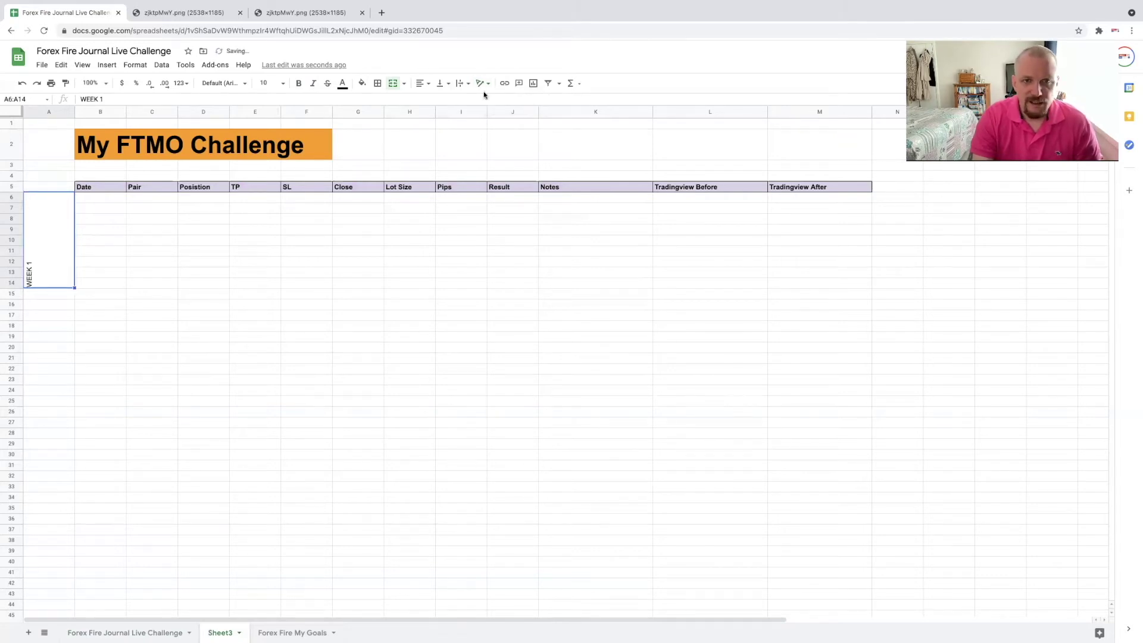
pyautogui.click(430, 86)
pyautogui.click(433, 100)
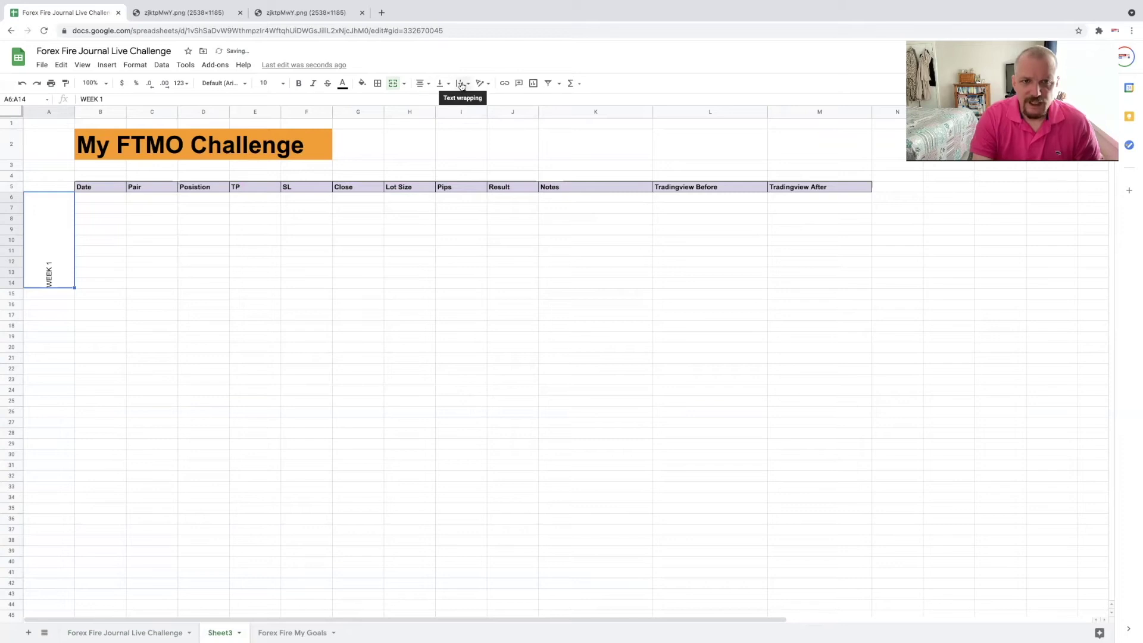
pyautogui.click(445, 85)
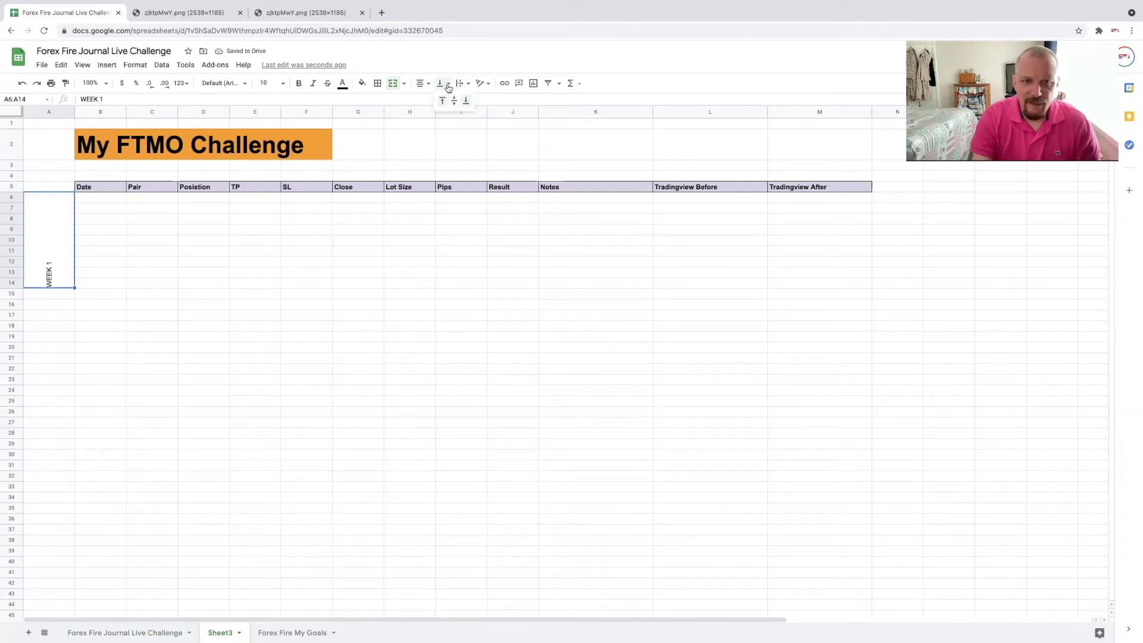
pyautogui.click(453, 102)
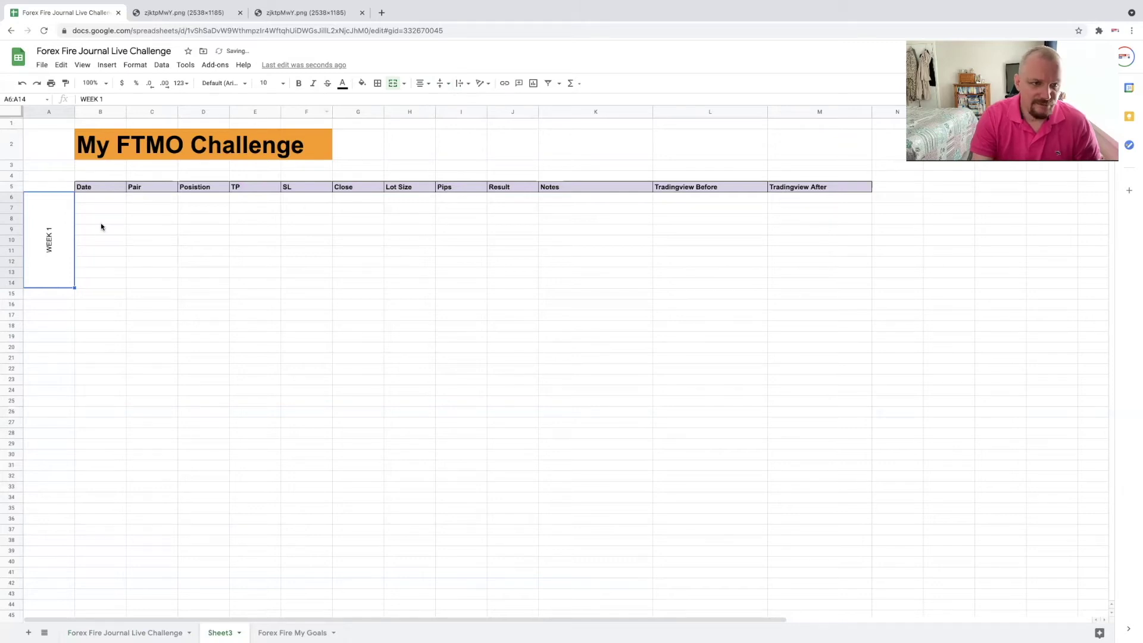
# Step: Increase the font size of the WEEK 1 label to 18
pyautogui.click(282, 84)
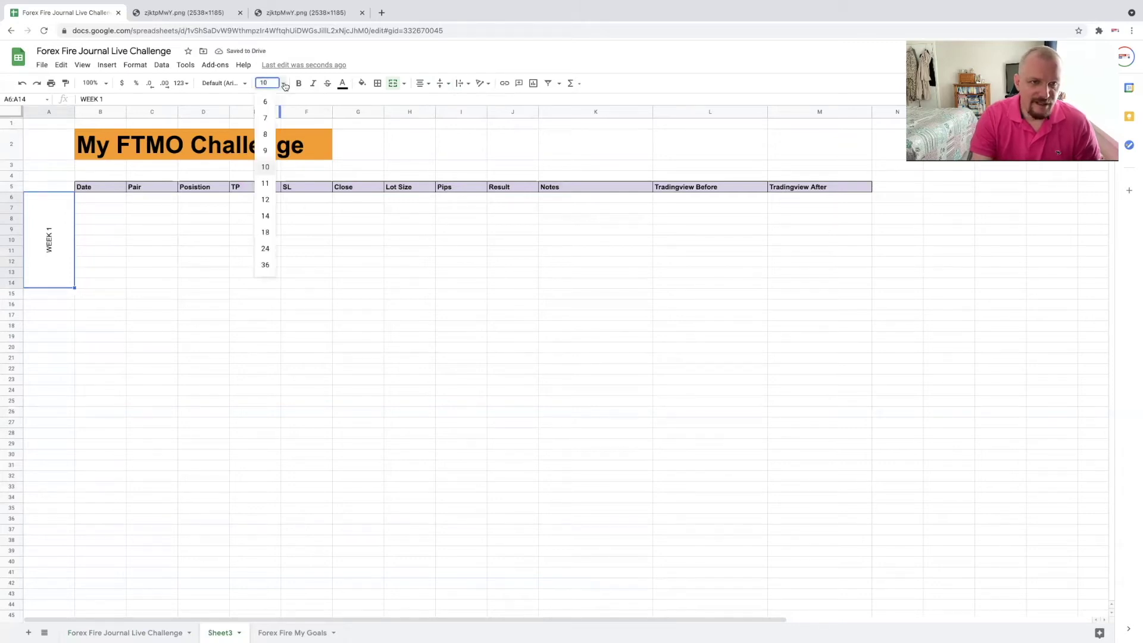
pyautogui.click(266, 215)
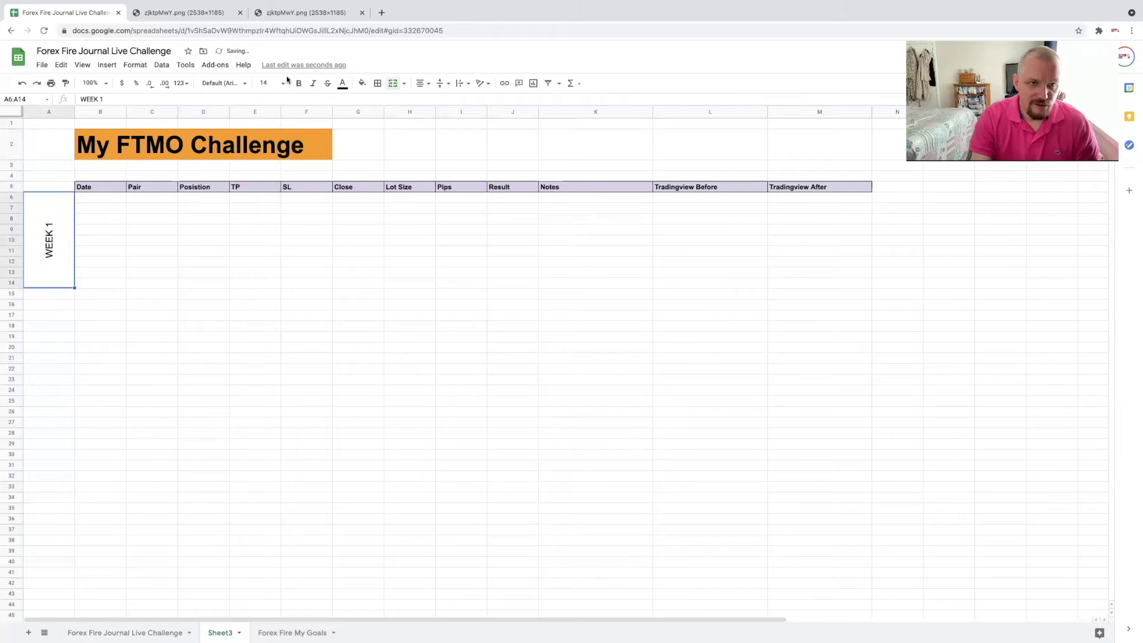
pyautogui.click(283, 84)
pyautogui.click(270, 238)
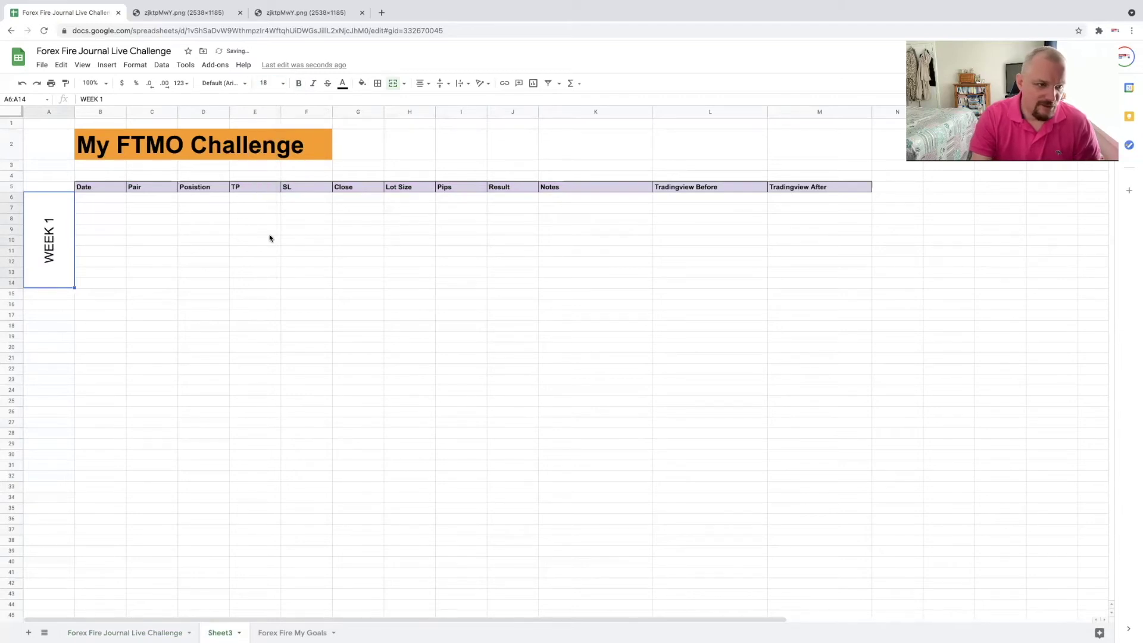
pyautogui.click(114, 325)
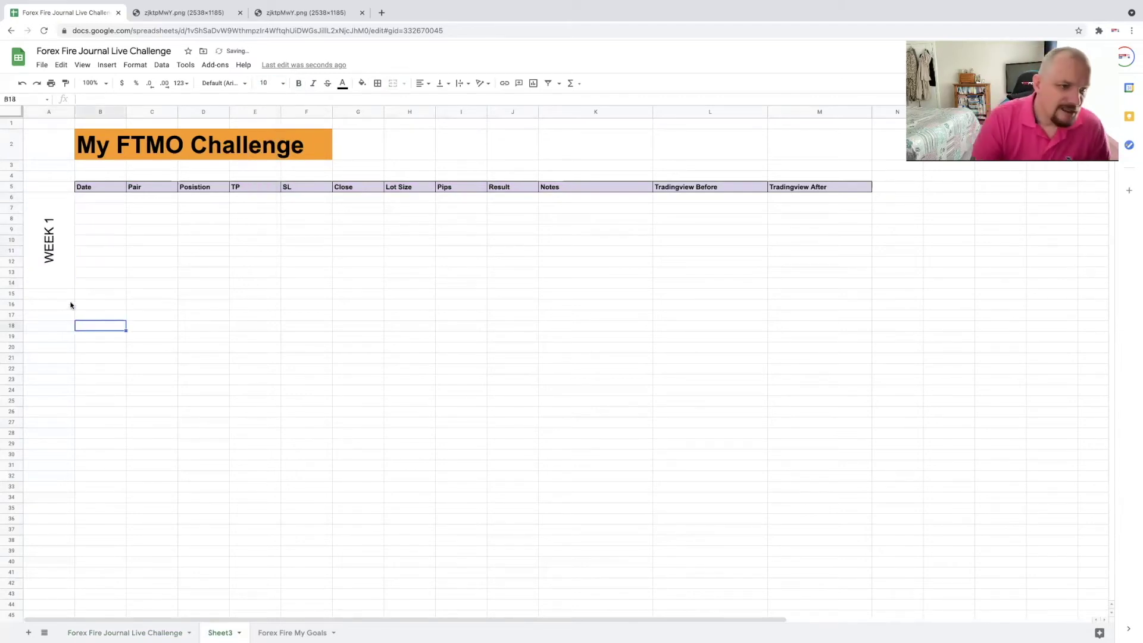
# Step: Put an outer border around the merged WEEK 1 cell A6:A14
pyautogui.scroll(-5, 71, 280)
pyautogui.scroll(4, 136, 276)
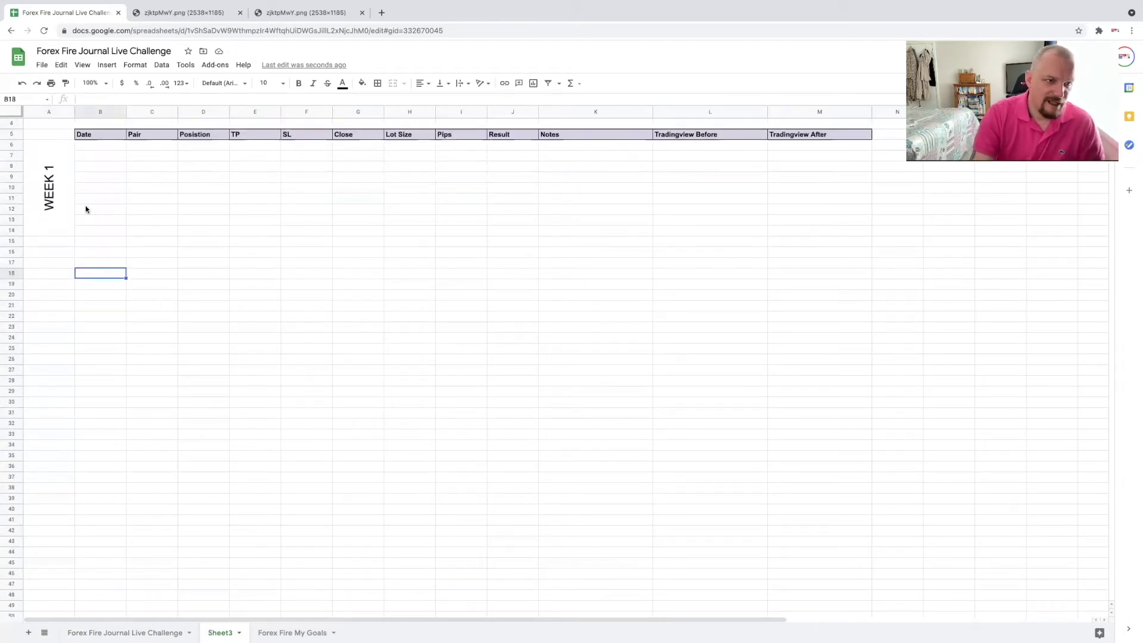
pyautogui.click(55, 172)
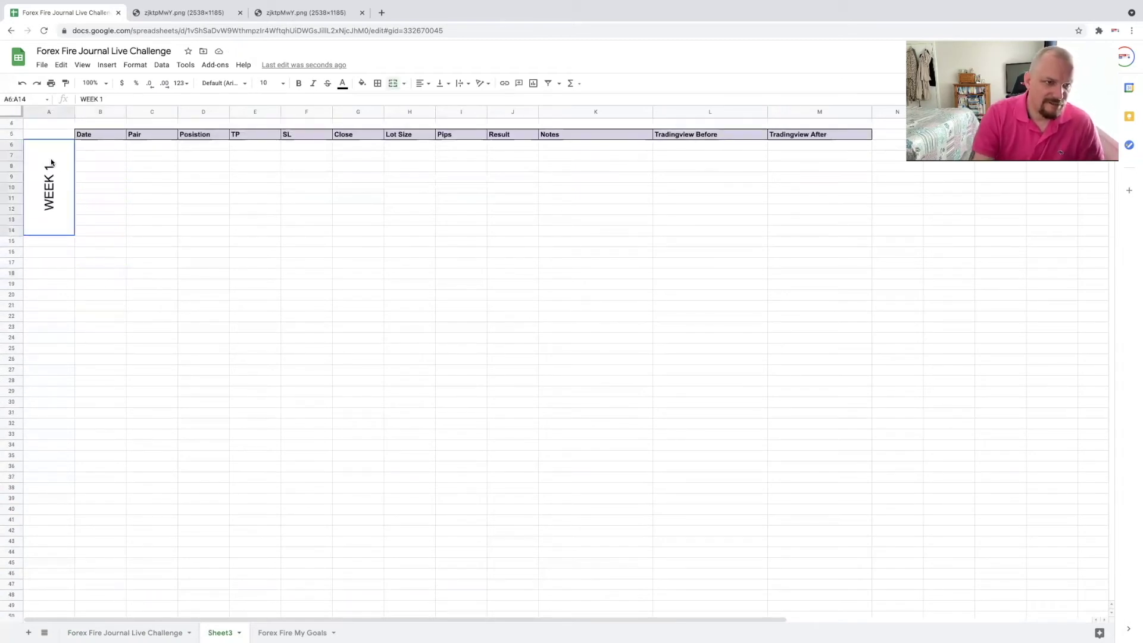
pyautogui.click(377, 83)
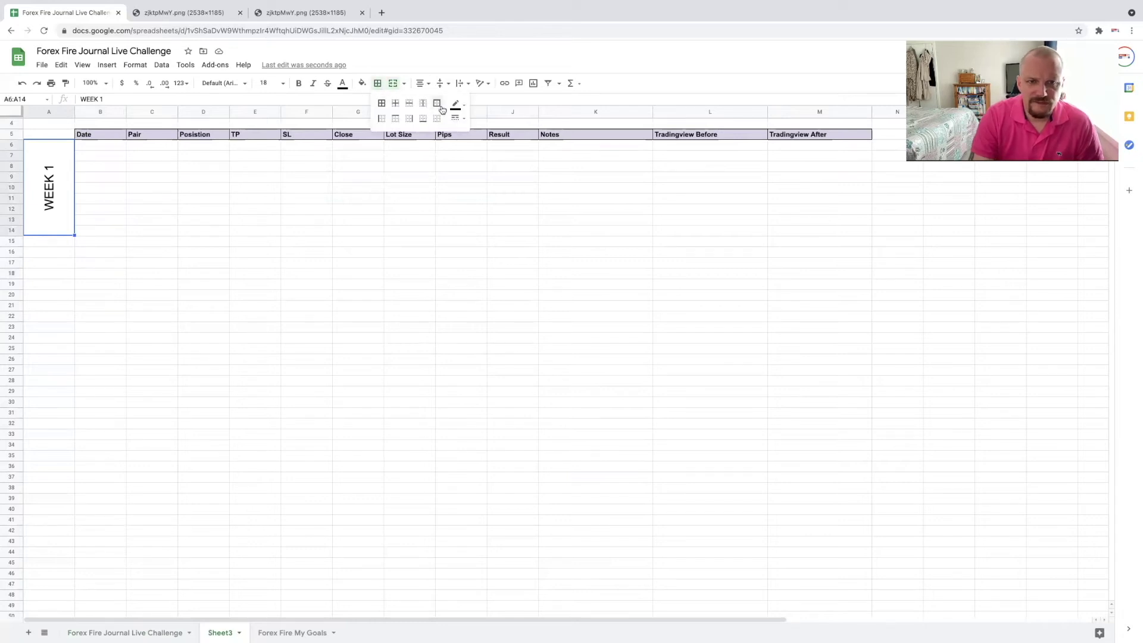
pyautogui.click(438, 104)
pyautogui.click(351, 233)
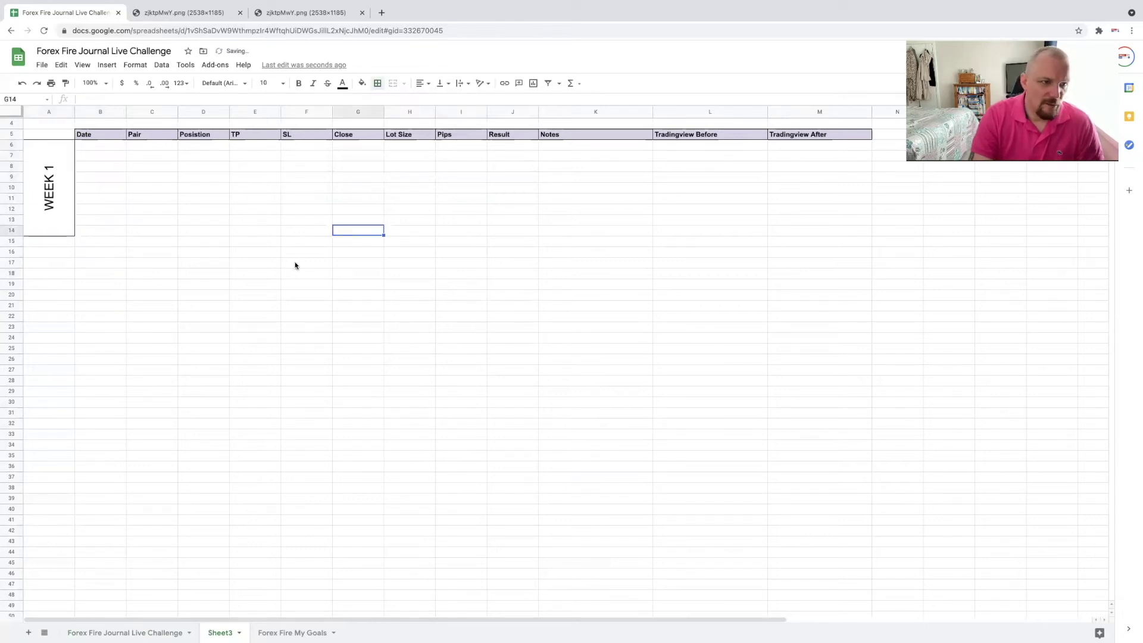
# Step: Merge cells A15:A23 below the WEEK 1 block and enter "WEEK 2" in the merged cell
pyautogui.click(34, 147)
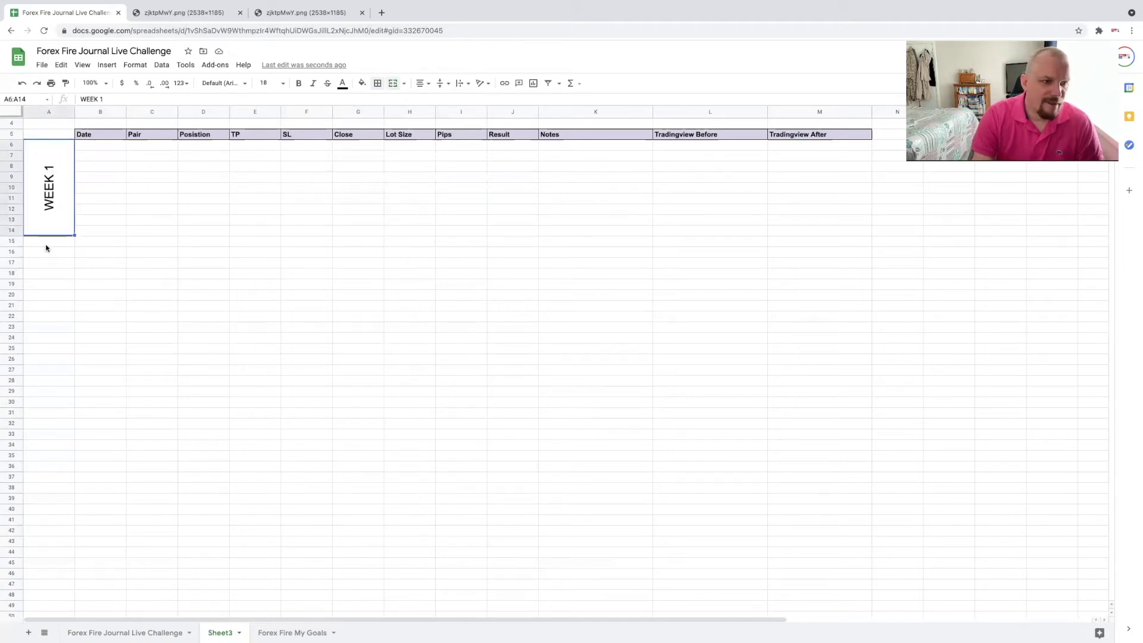
pyautogui.moveTo(28, 242); pyautogui.dragTo(64, 332)
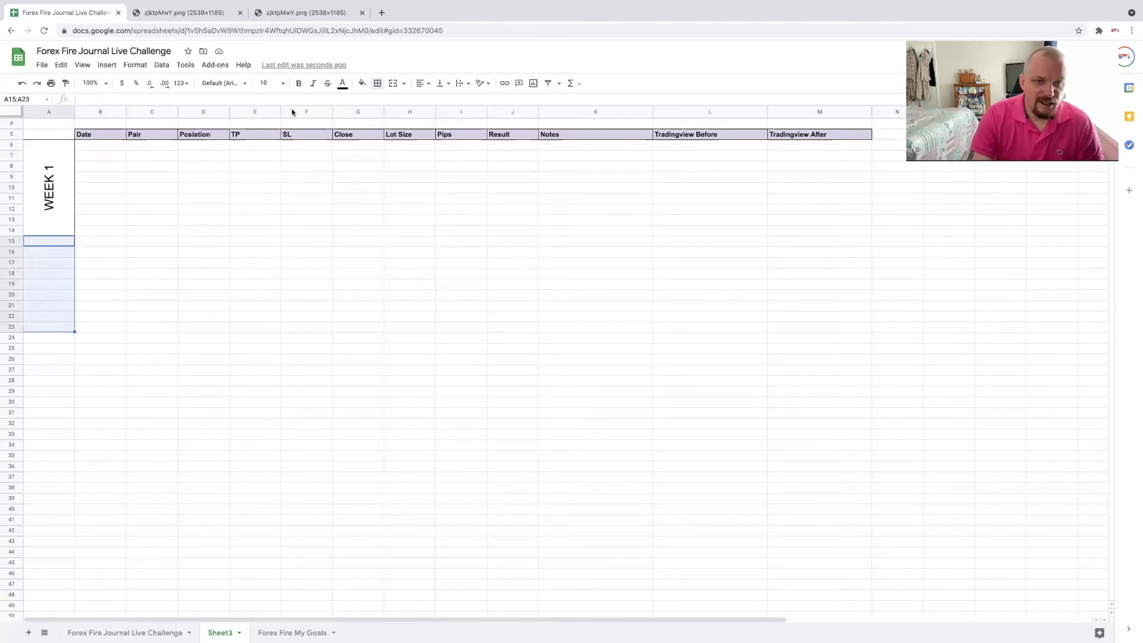
pyautogui.click(393, 84)
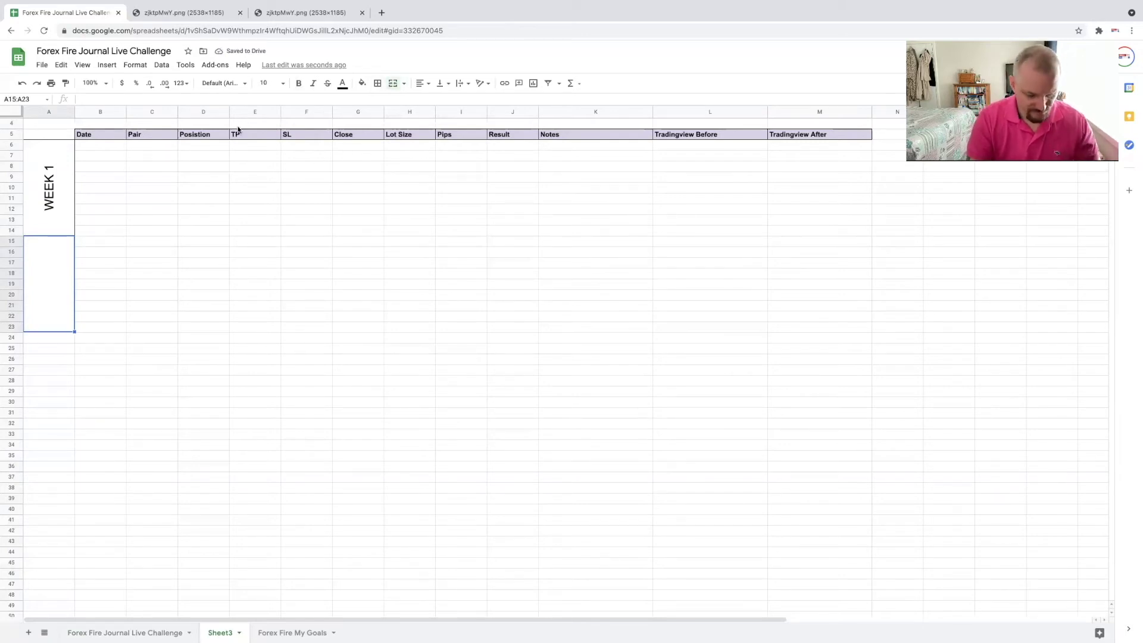
pyautogui.write('WEEK @')
pyautogui.press('BackSpace')
pyautogui.write('2')
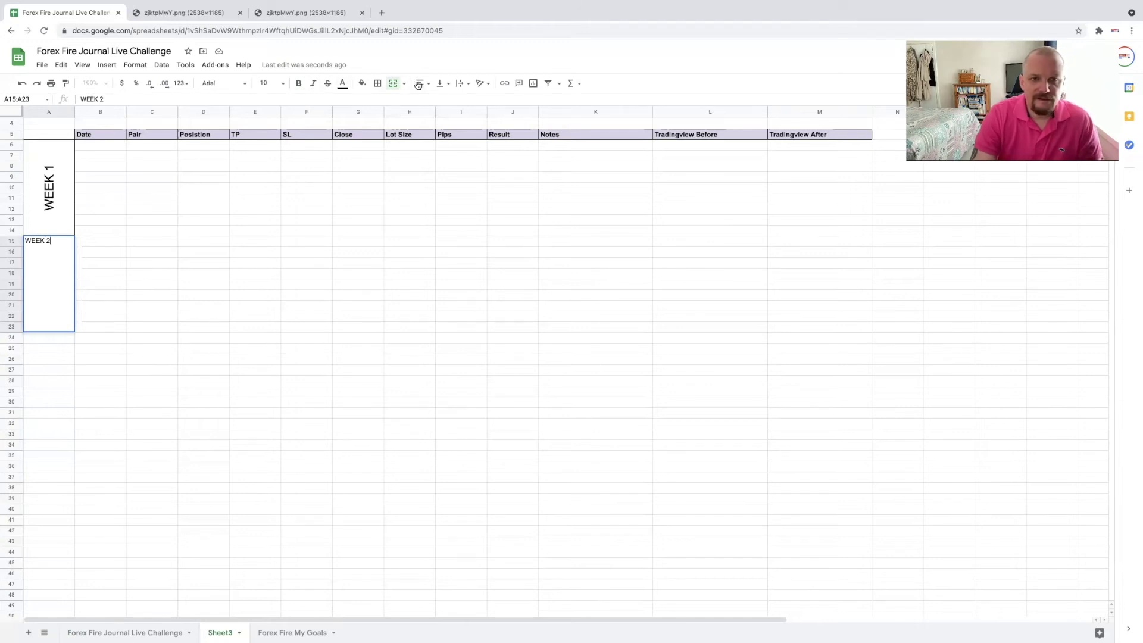
# Step: Rotate the WEEK 2 label upward by 90° and centre it horizontally and vertically in its merged cell
pyautogui.click(488, 87)
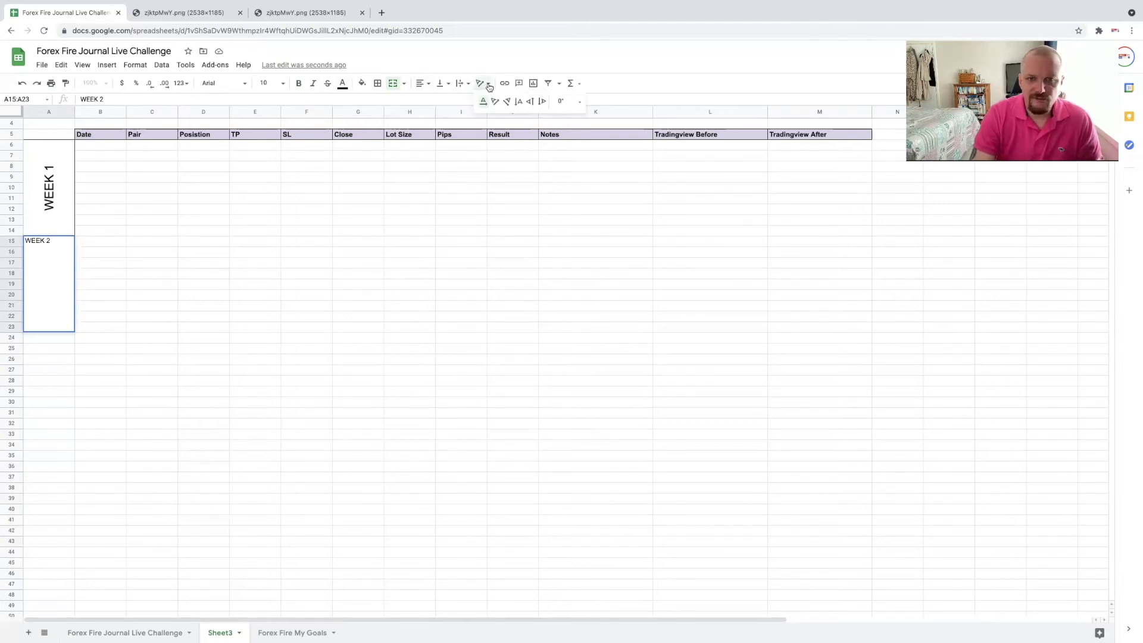
pyautogui.click(529, 104)
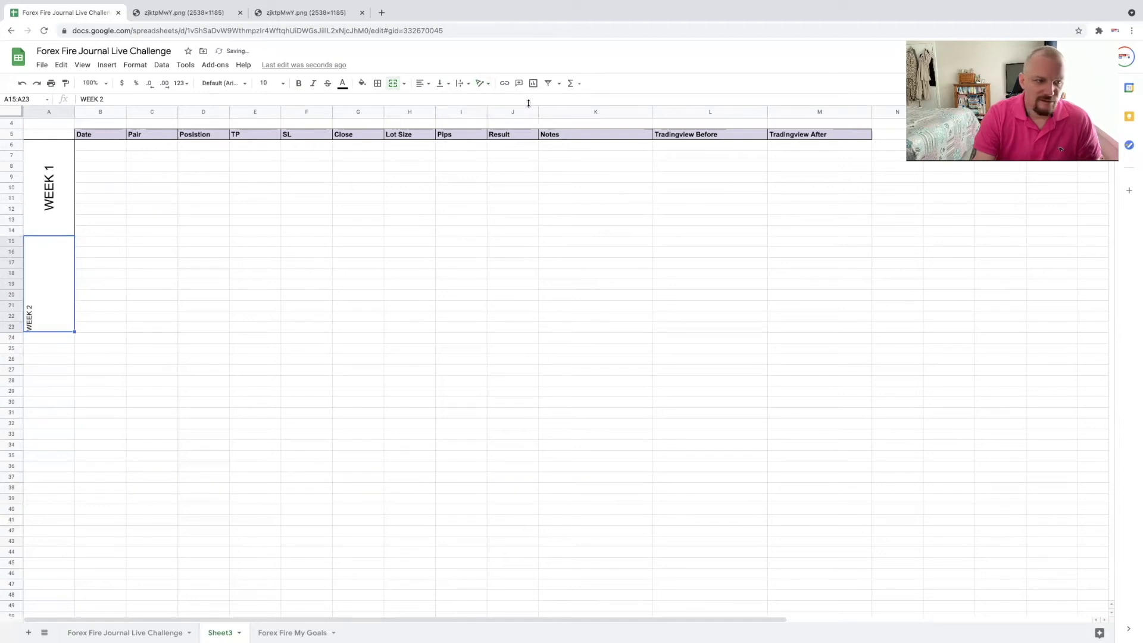
pyautogui.click(426, 85)
pyautogui.click(435, 99)
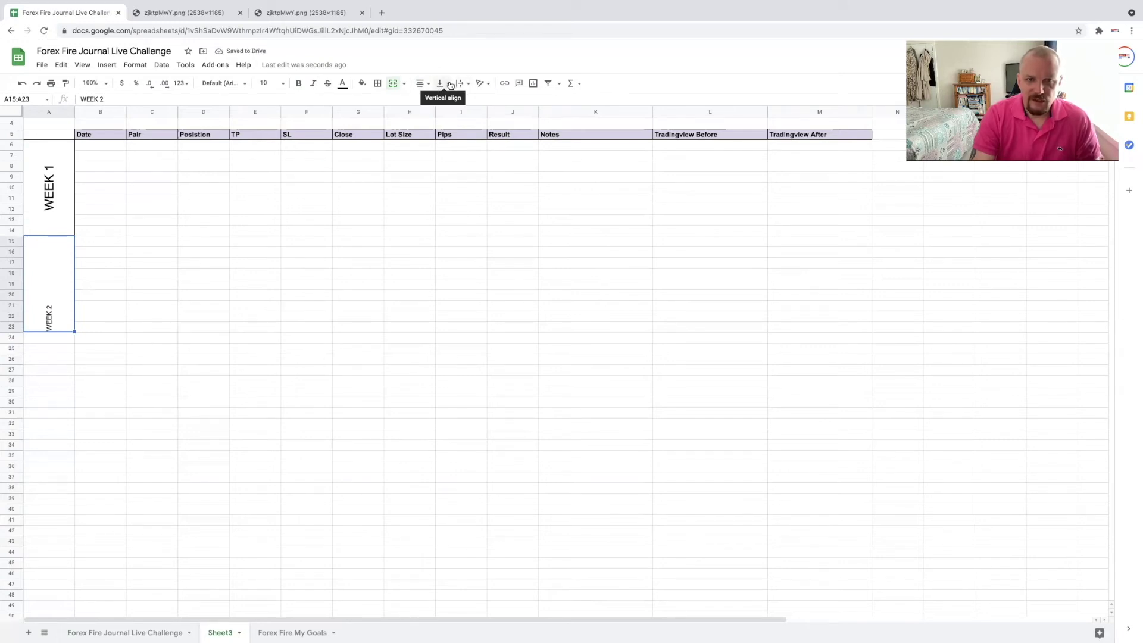
pyautogui.click(451, 85)
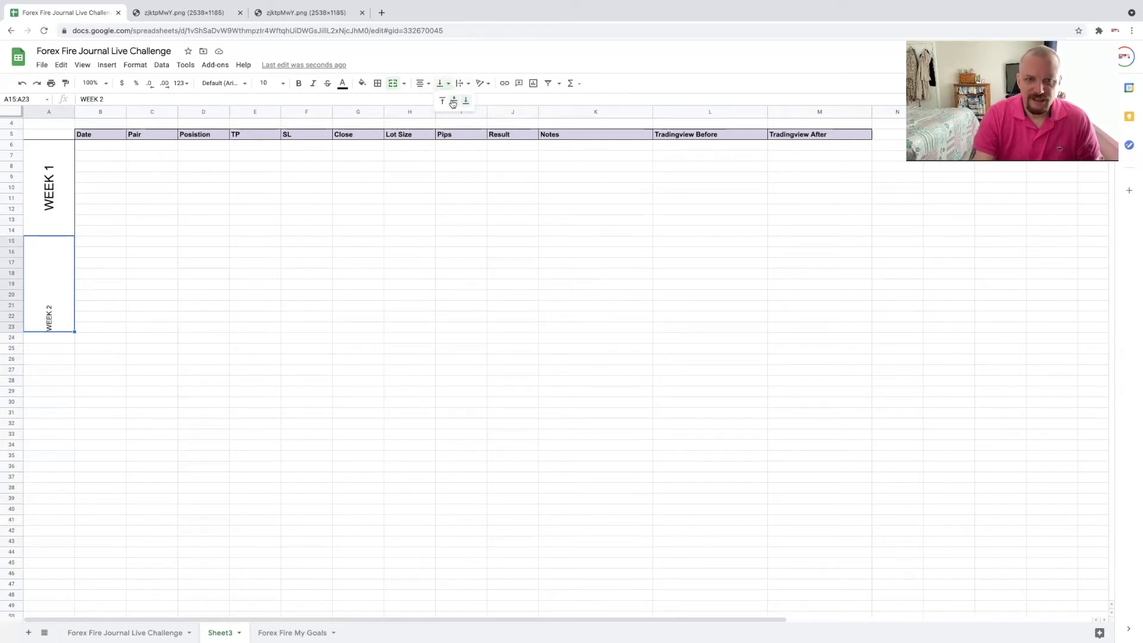
pyautogui.click(453, 103)
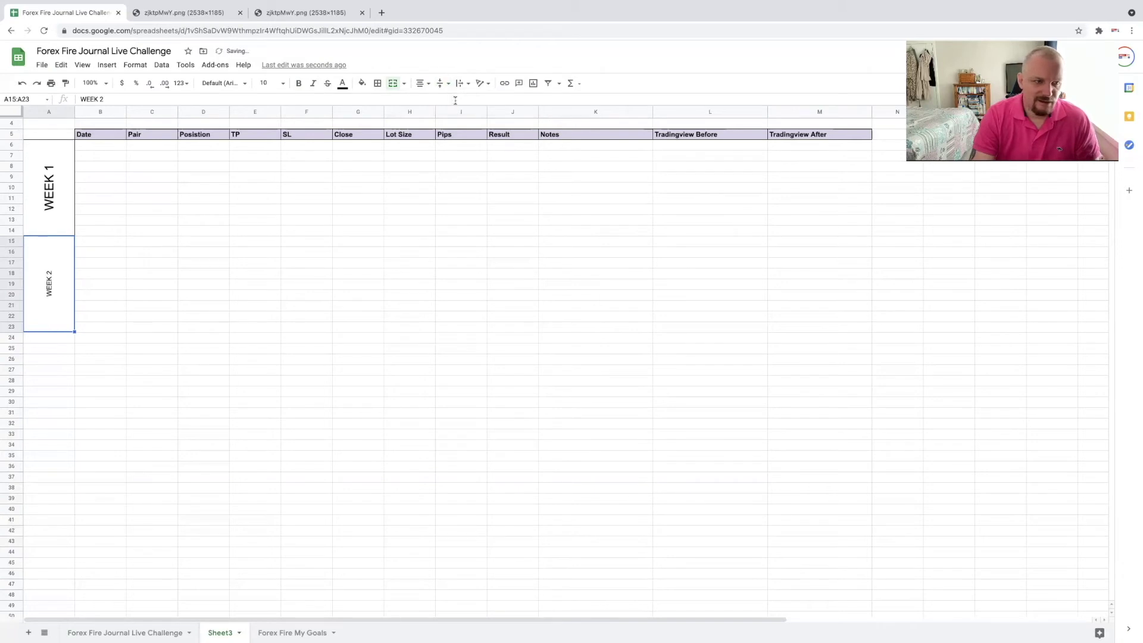
# Step: Set the font size of the WEEK 2 label to 18
pyautogui.click(271, 82)
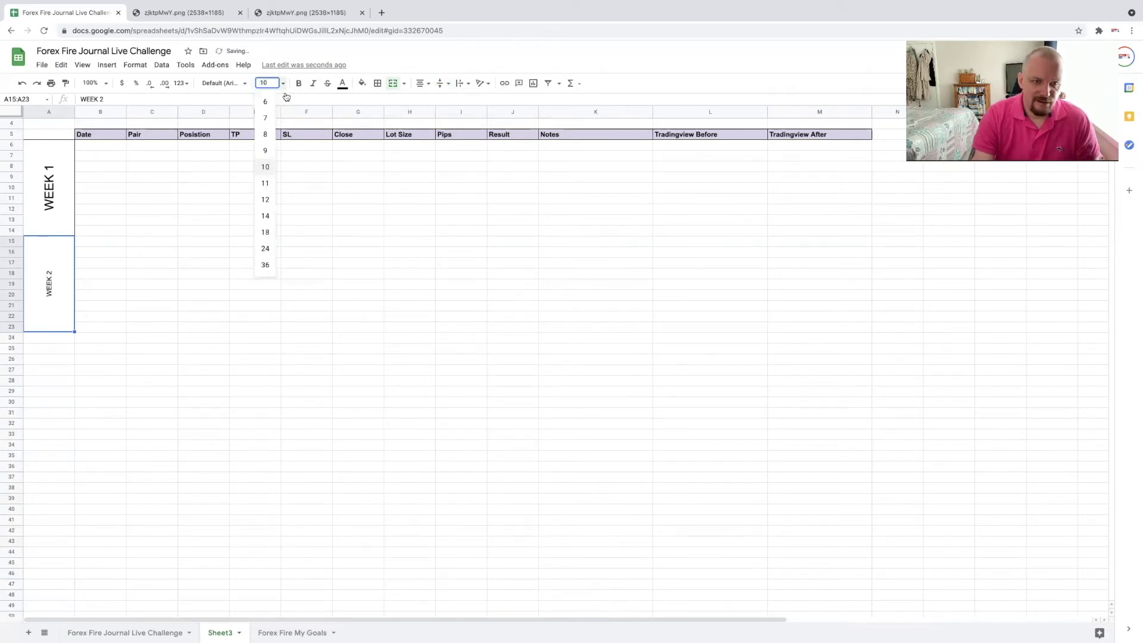
pyautogui.click(266, 232)
pyautogui.click(48, 346)
# Step: Put an outer border around the merged WEEK 2 cell A15:A23
pyautogui.click(58, 270)
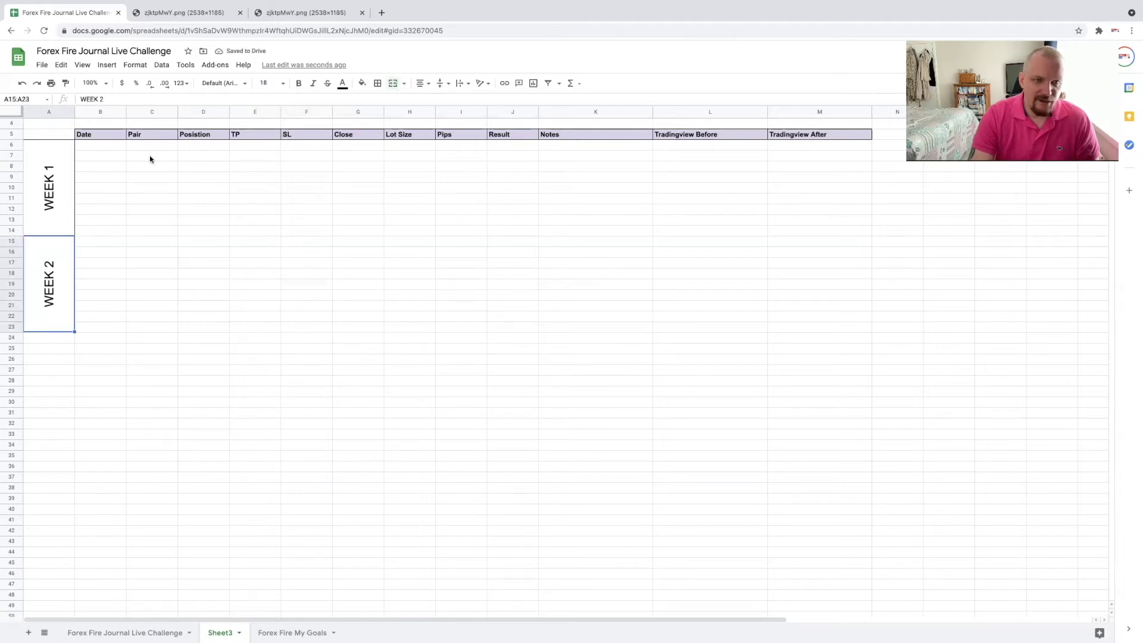
pyautogui.click(381, 85)
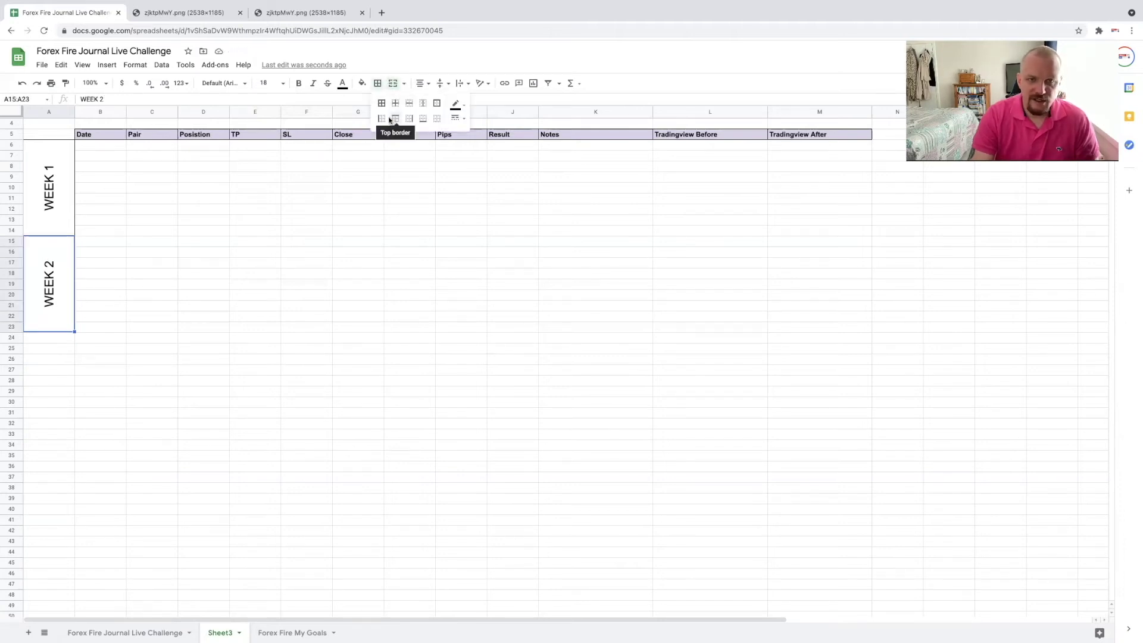
pyautogui.click(438, 104)
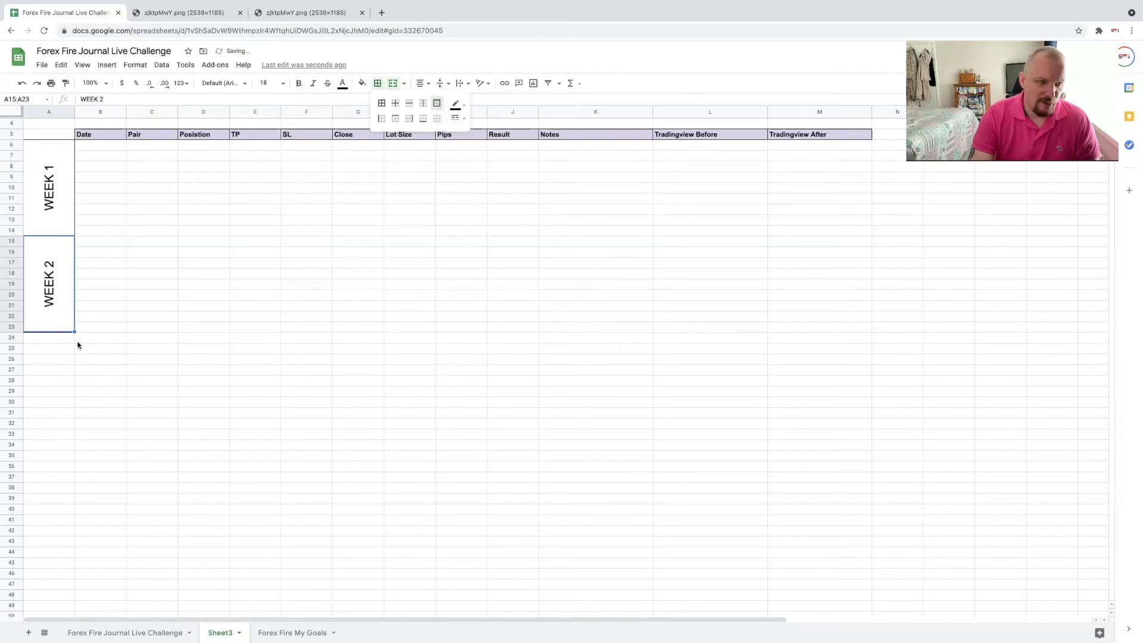
pyautogui.click(56, 348)
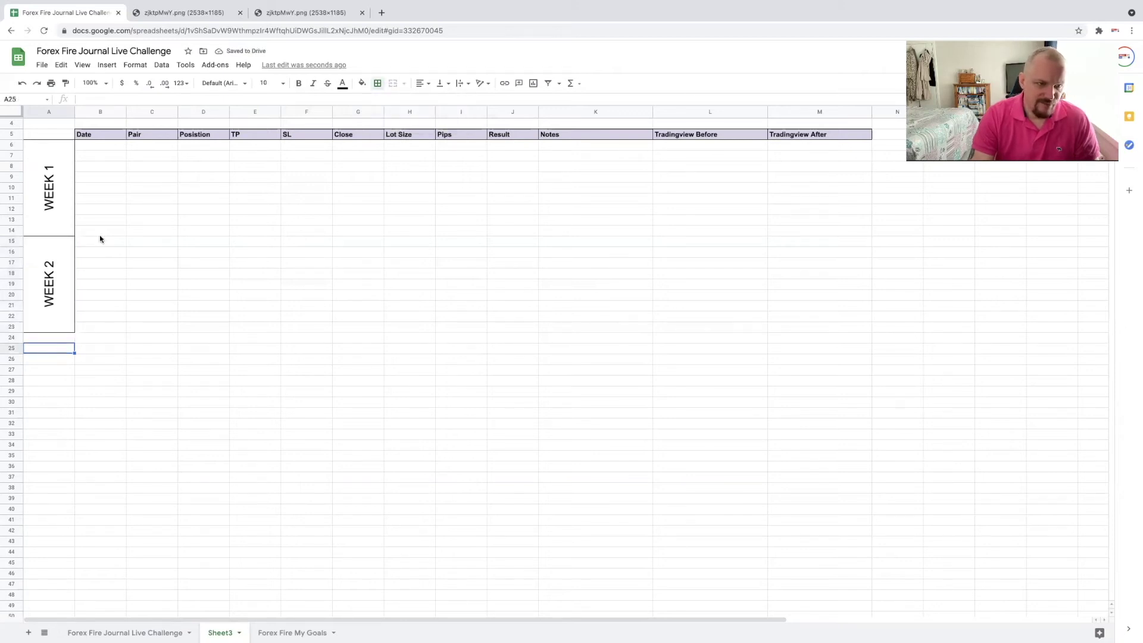
pyautogui.click(55, 304)
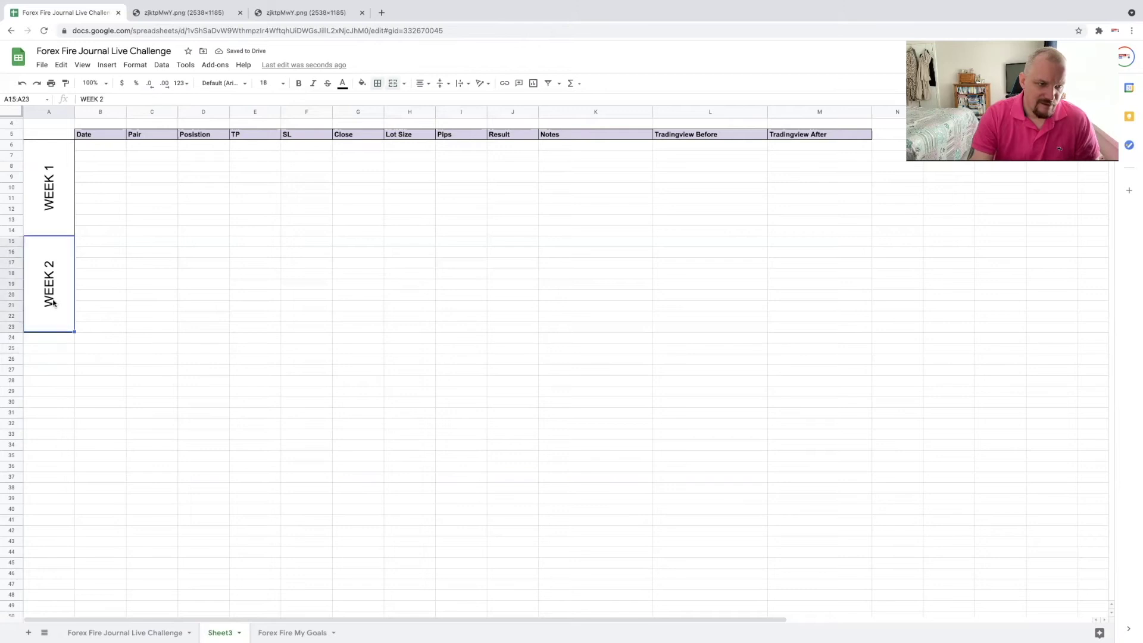
# Step: Merge cells A24:A33 below the WEEK 2 block and enter "WEEK 3" in the merged cell
pyautogui.moveTo(34, 342); pyautogui.dragTo(63, 437)
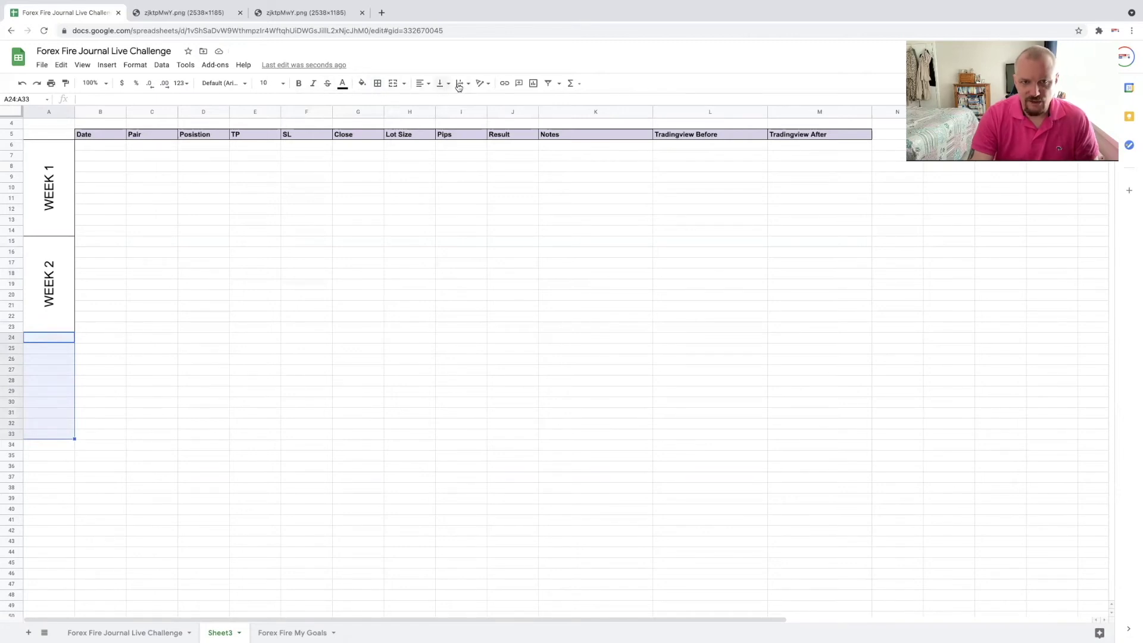
pyautogui.click(393, 83)
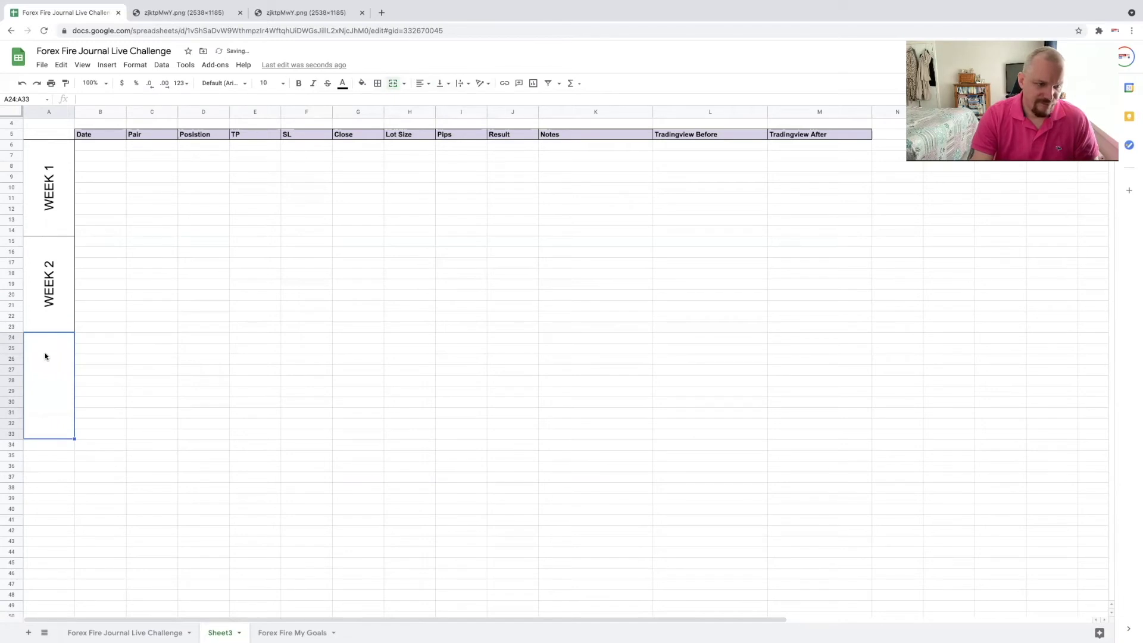
pyautogui.write('WEEK £')
pyautogui.press('BackSpace')
pyautogui.write('3')
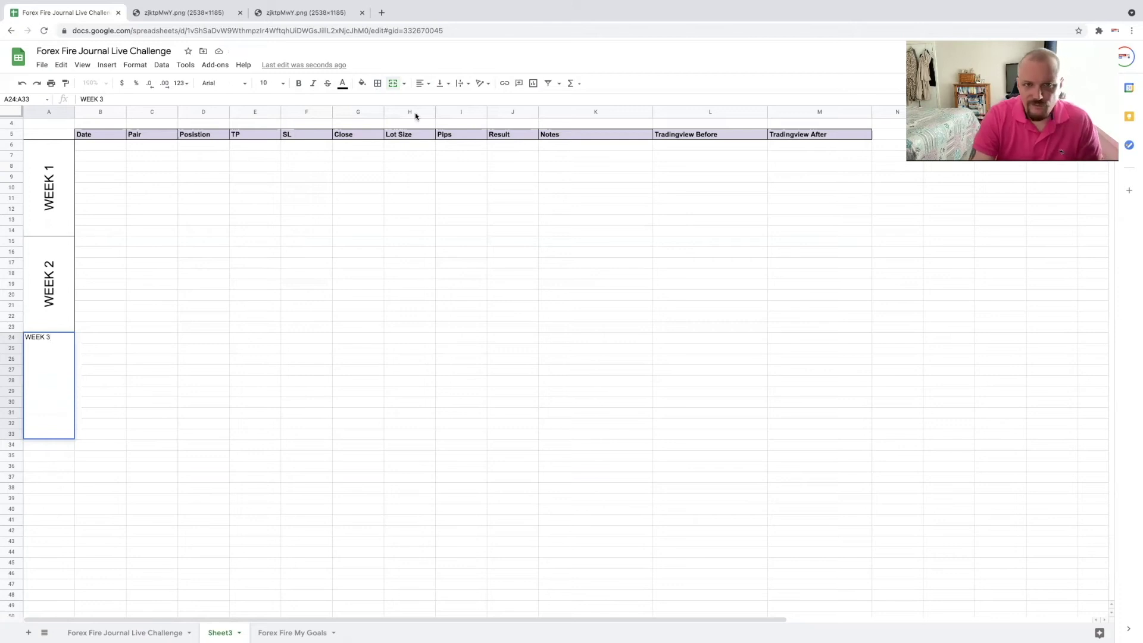
# Step: Rotate the WEEK 3 label upward by 90° and centre it horizontally and vertically in its merged cell
pyautogui.click(486, 83)
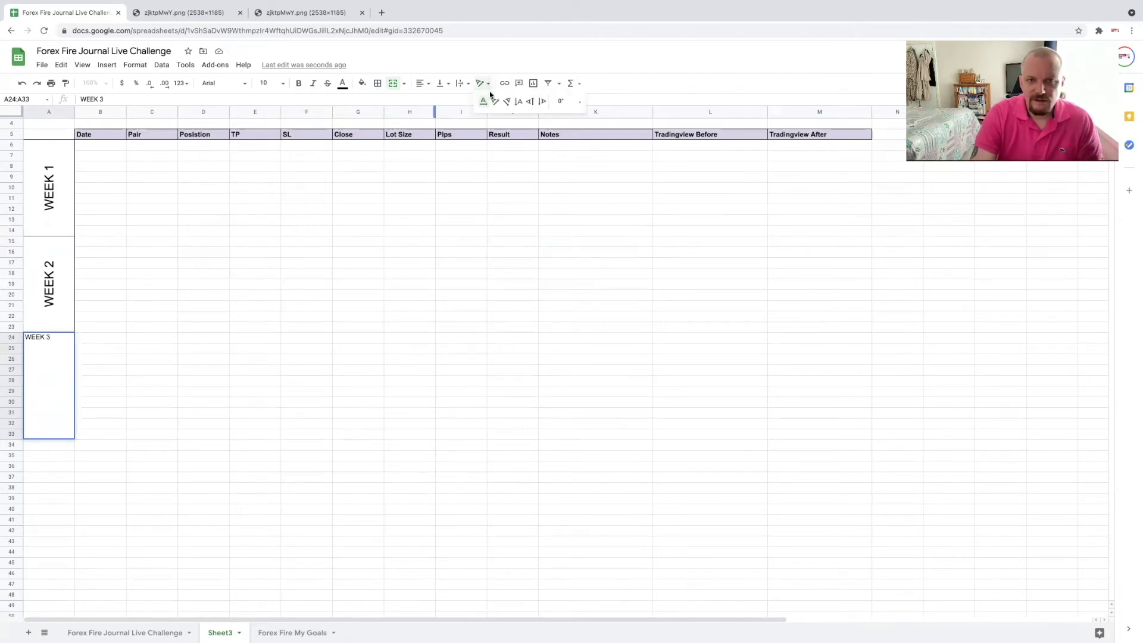
pyautogui.click(531, 102)
pyautogui.click(437, 85)
pyautogui.click(445, 101)
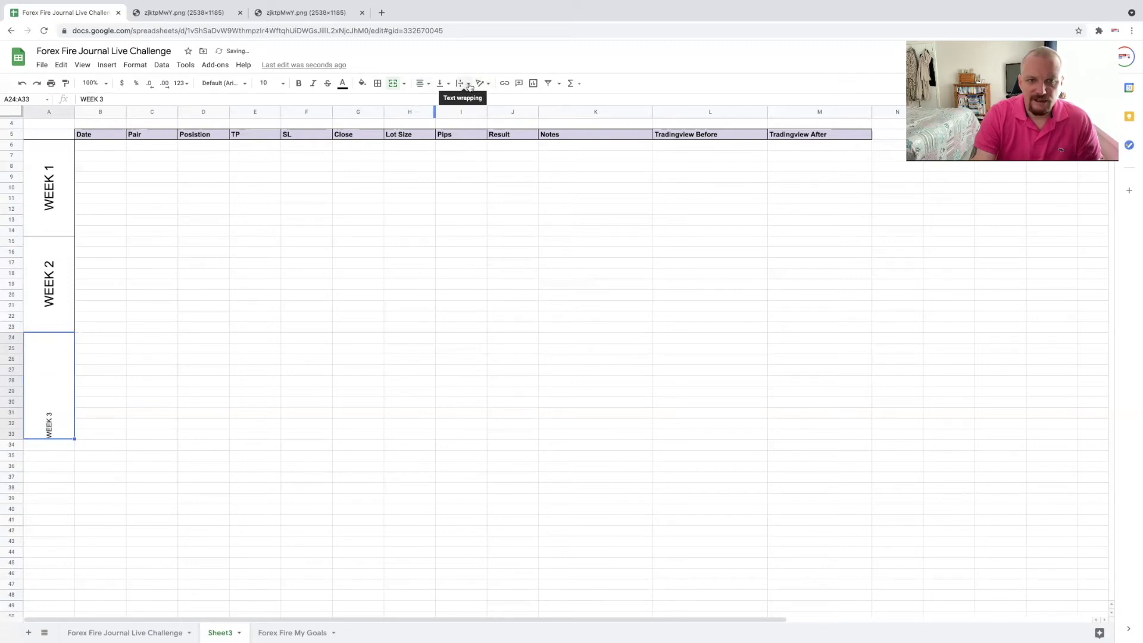
pyautogui.click(446, 84)
pyautogui.click(453, 101)
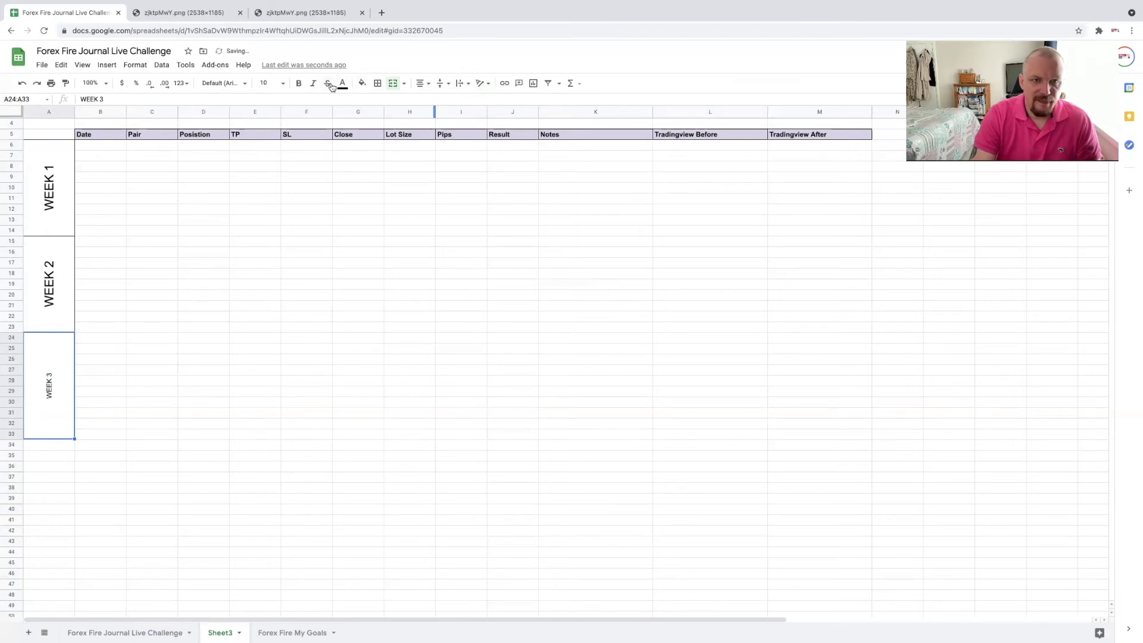
# Step: Set the WEEK 3 label's font size to 18 and put an outer border around its merged cell A24:A33
pyautogui.click(283, 84)
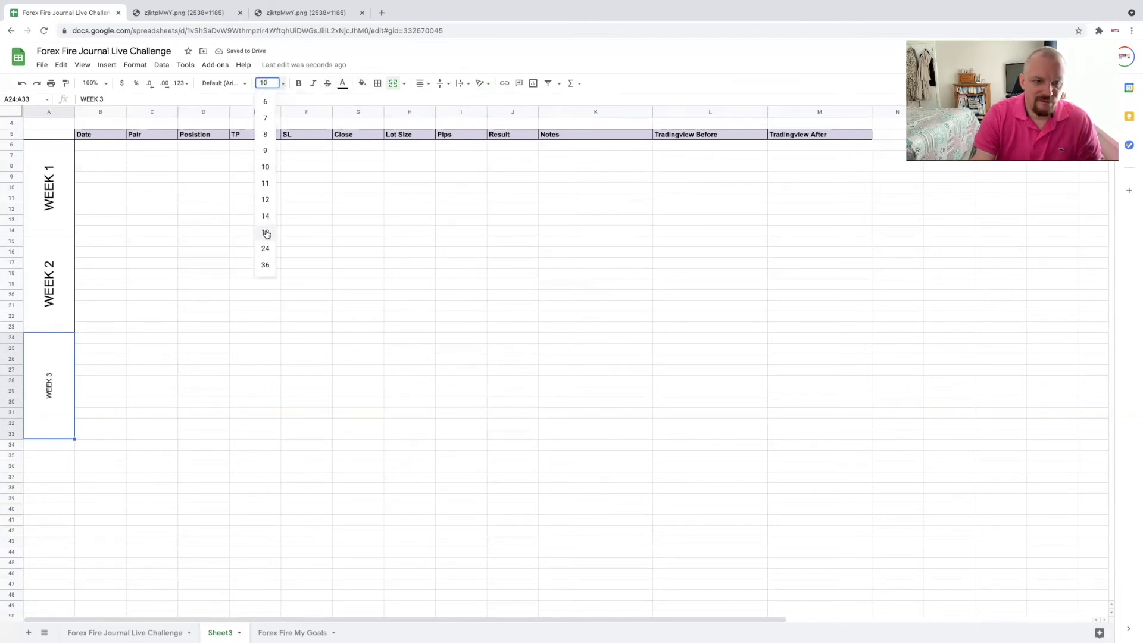
pyautogui.click(265, 233)
pyautogui.click(38, 452)
pyautogui.click(41, 425)
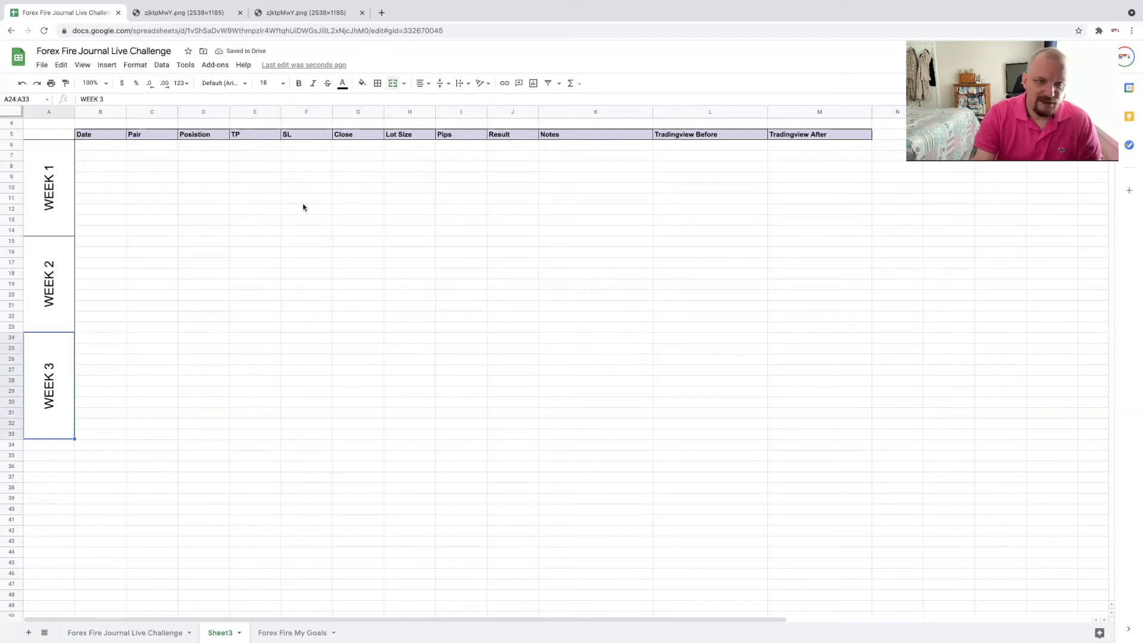
pyautogui.click(378, 84)
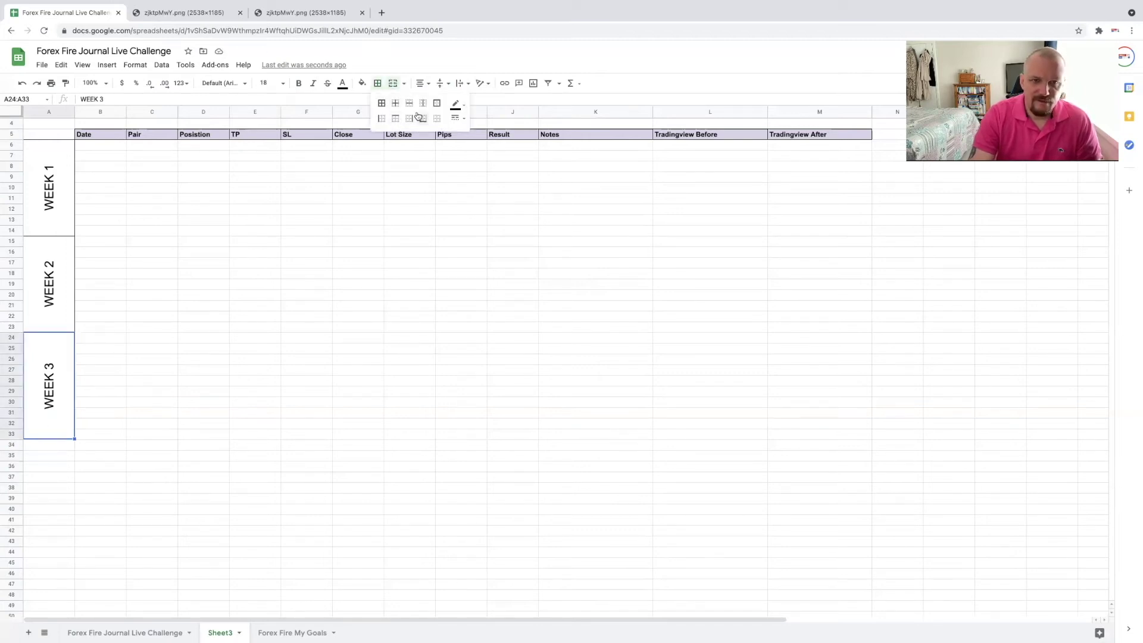
pyautogui.click(435, 104)
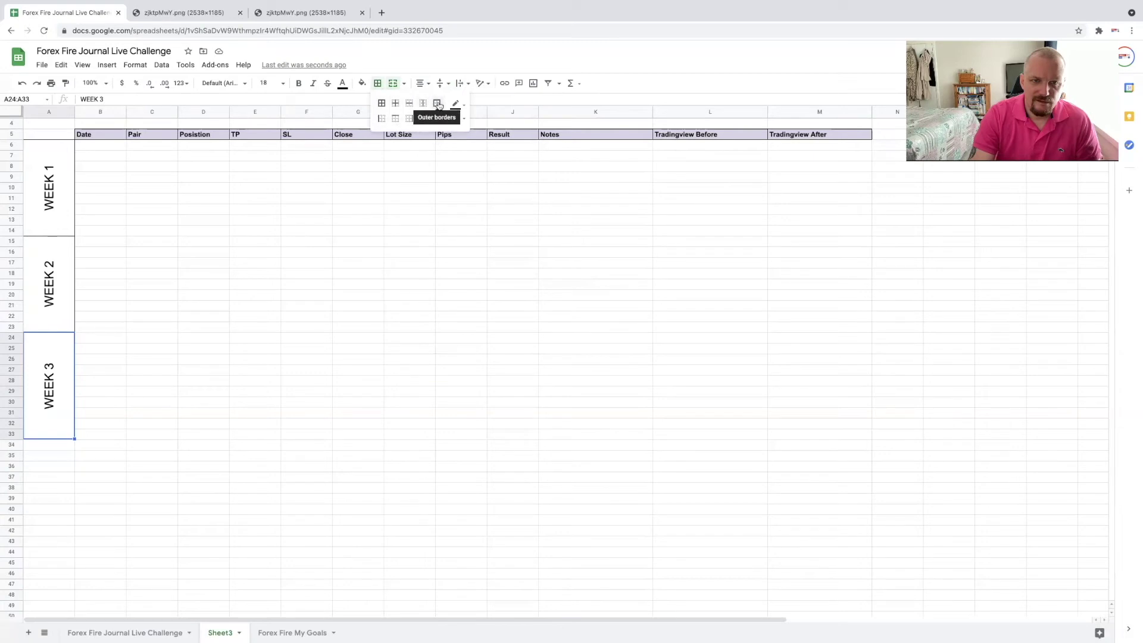
# Step: Merge cells A34:A44 below the WEEK 3 block and enter "WEEK 4" in the merged cell
pyautogui.click(49, 445)
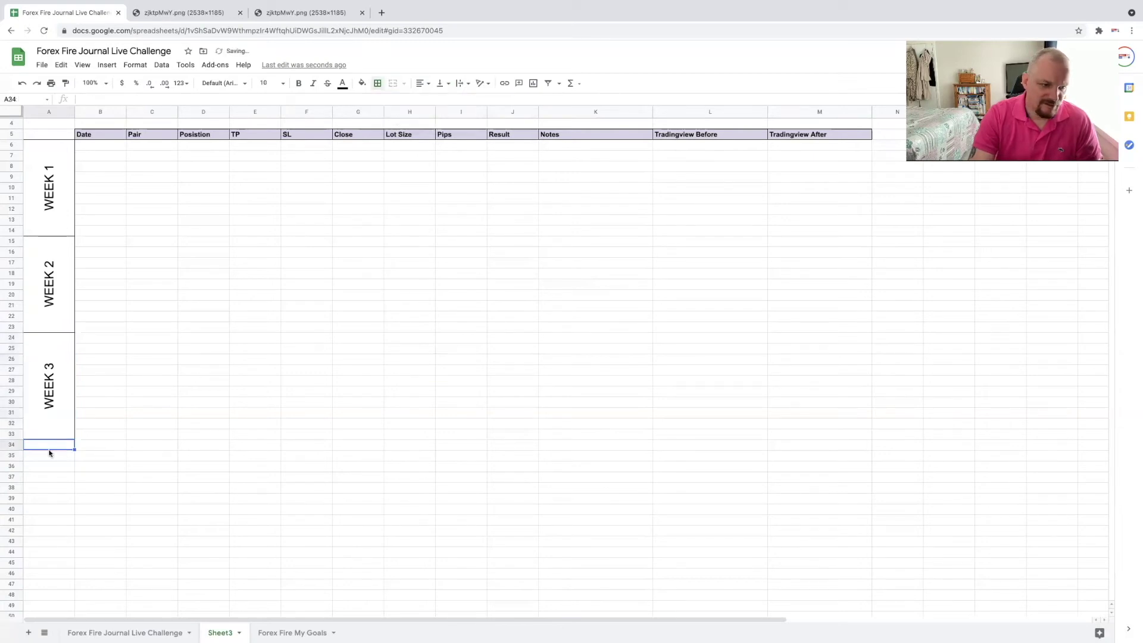
pyautogui.moveTo(37, 444); pyautogui.dragTo(59, 548)
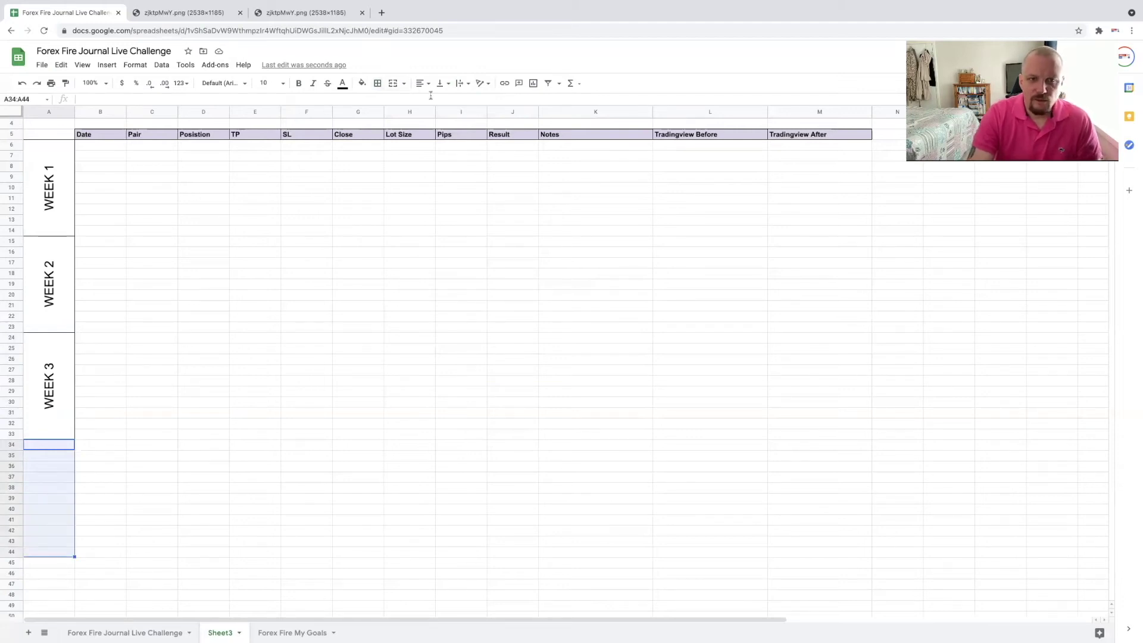
pyautogui.click(393, 82)
pyautogui.click(266, 198)
pyautogui.click(44, 460)
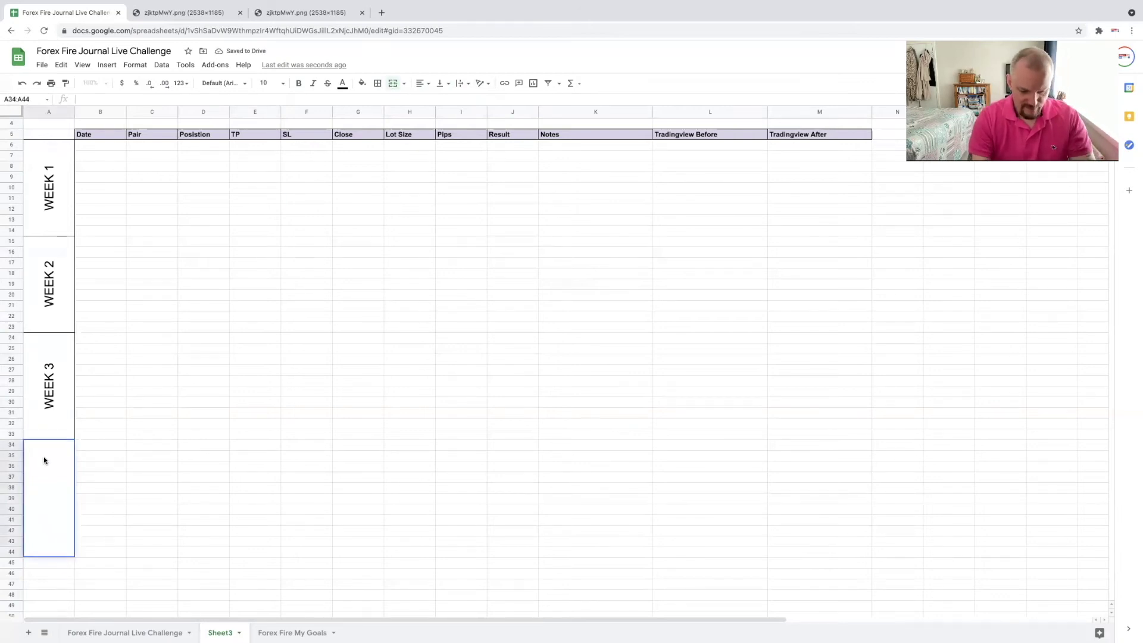
pyautogui.write('WEEK 4')
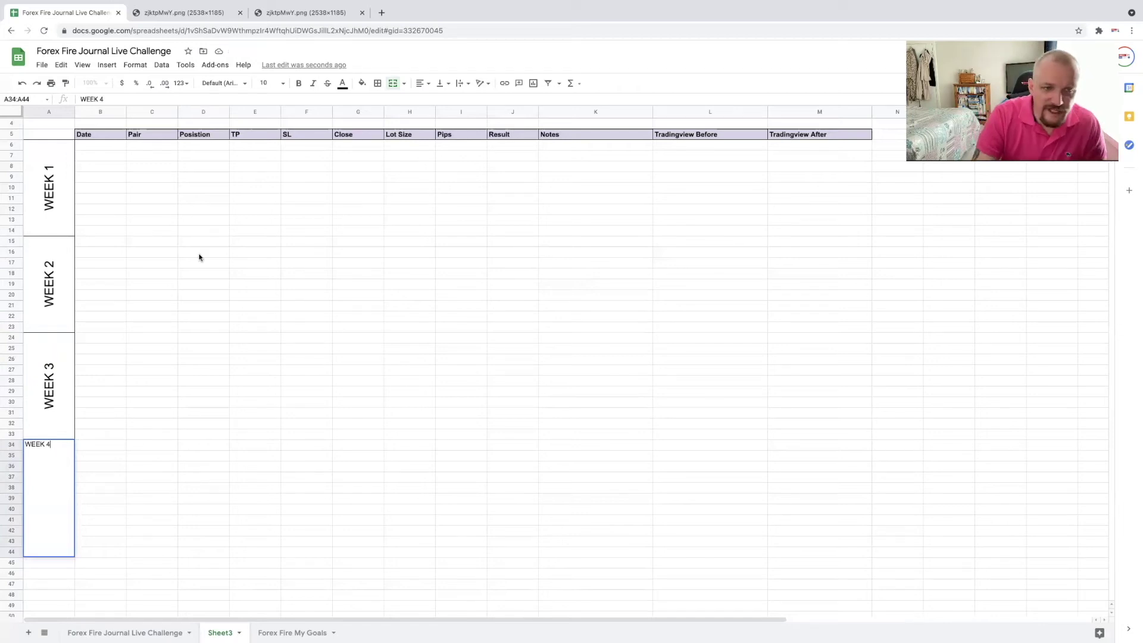
# Step: Centre the WEEK 4 label horizontally and vertically in its merged cell and rotate it upward by 90°
pyautogui.click(430, 89)
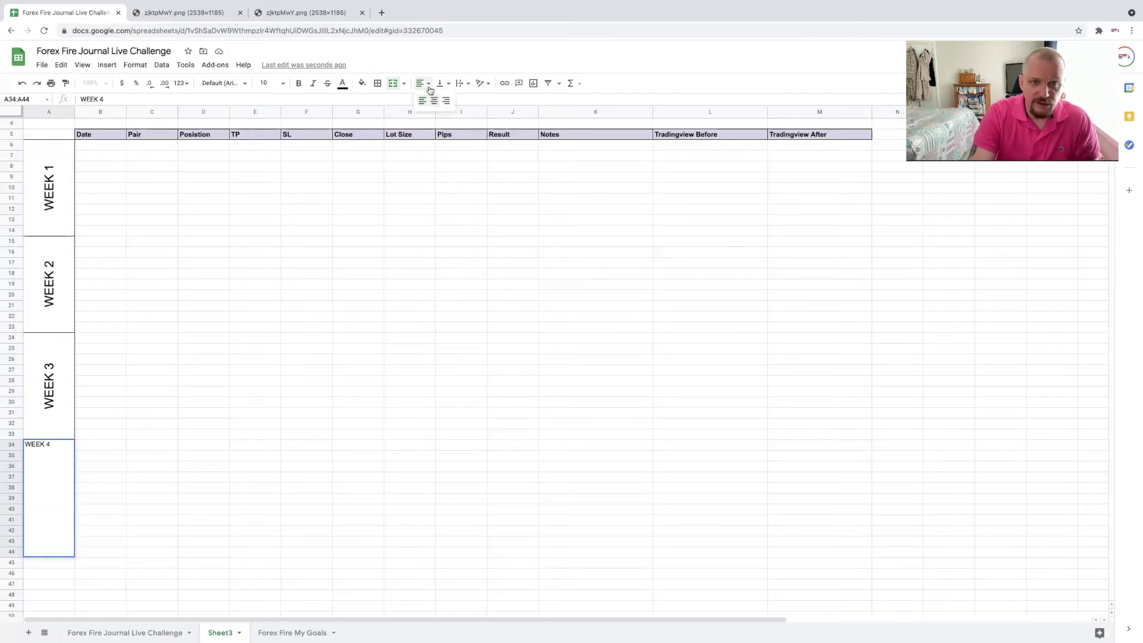
pyautogui.click(433, 101)
pyautogui.click(475, 87)
pyautogui.click(524, 102)
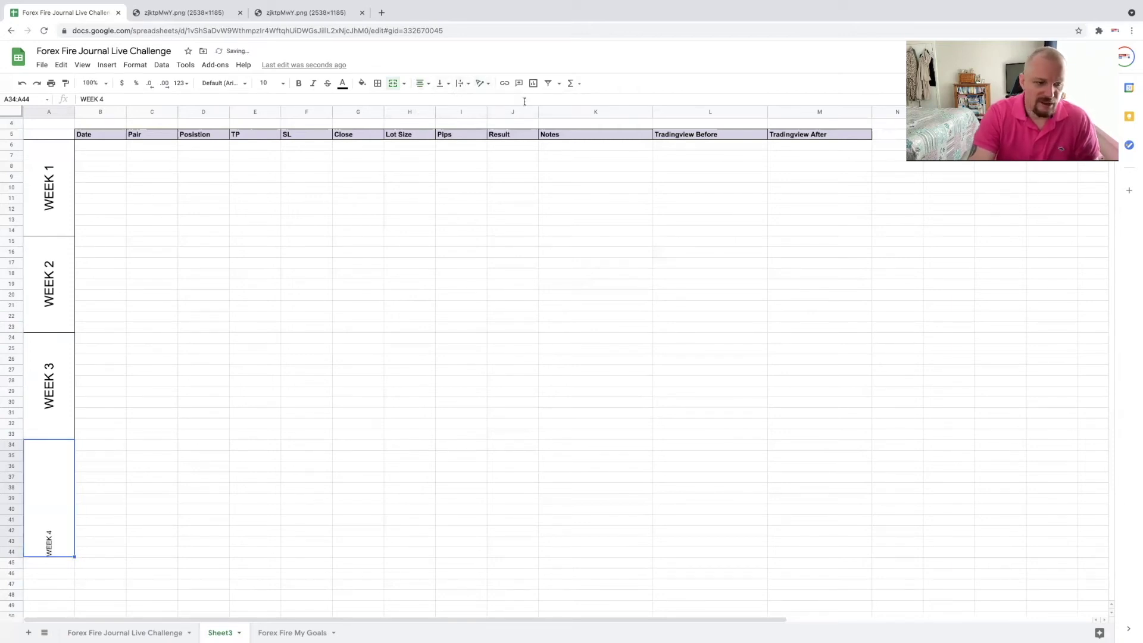
pyautogui.click(465, 85)
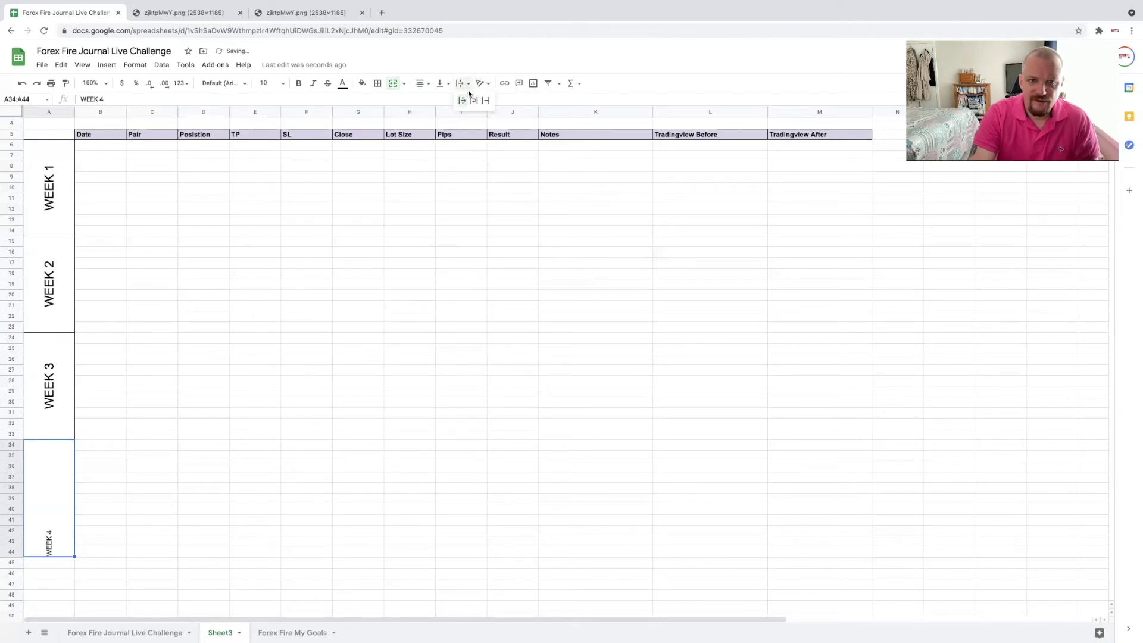
pyautogui.click(447, 84)
pyautogui.click(453, 102)
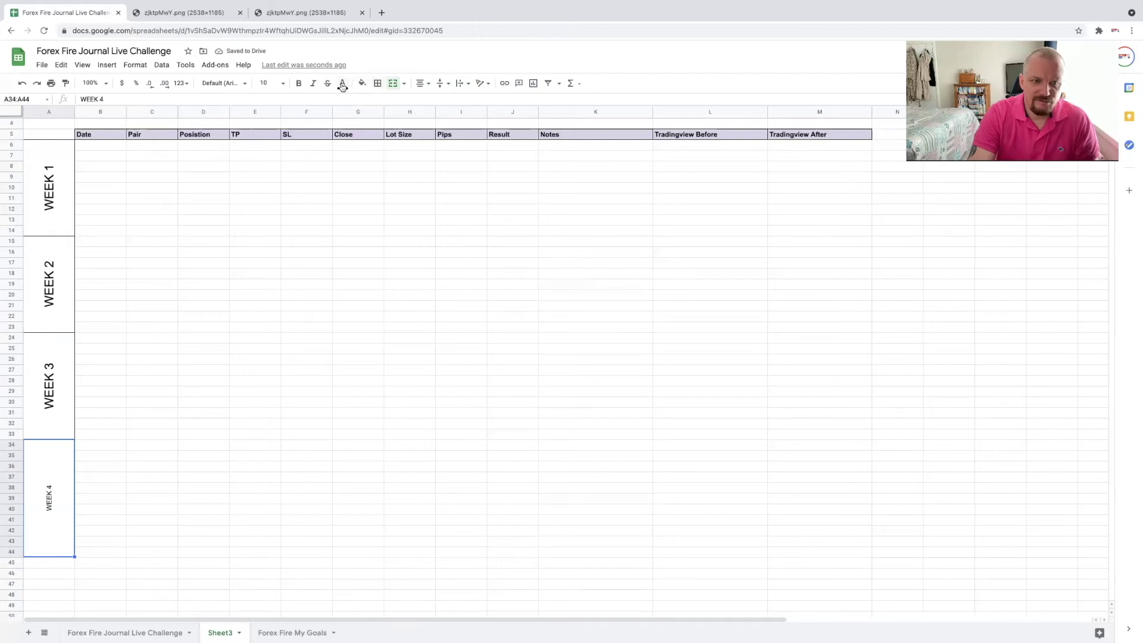
# Step: Make the WEEK 4 label bold at font size 24 and put an outer border around its merged cell A34:A44
pyautogui.click(298, 83)
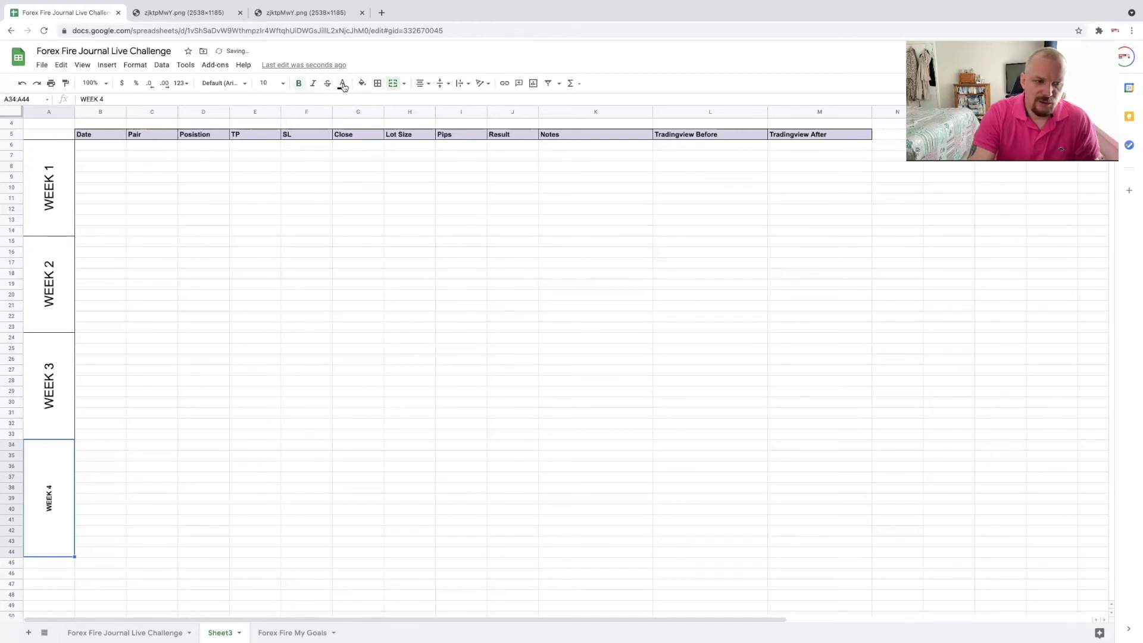
pyautogui.click(380, 85)
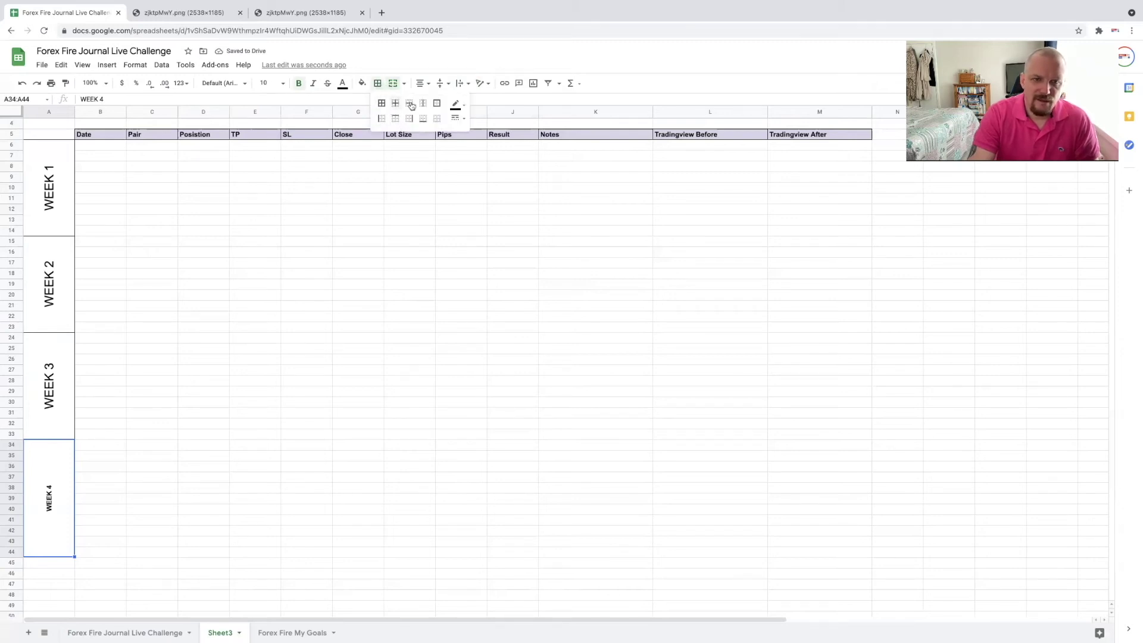
pyautogui.click(437, 104)
pyautogui.click(274, 82)
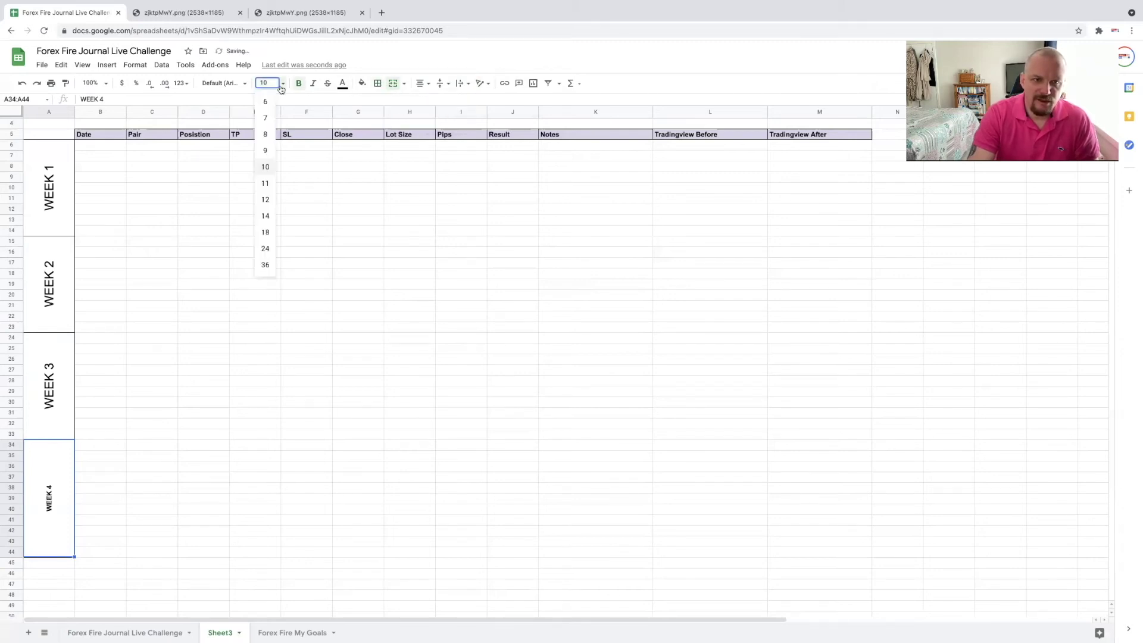
pyautogui.click(269, 249)
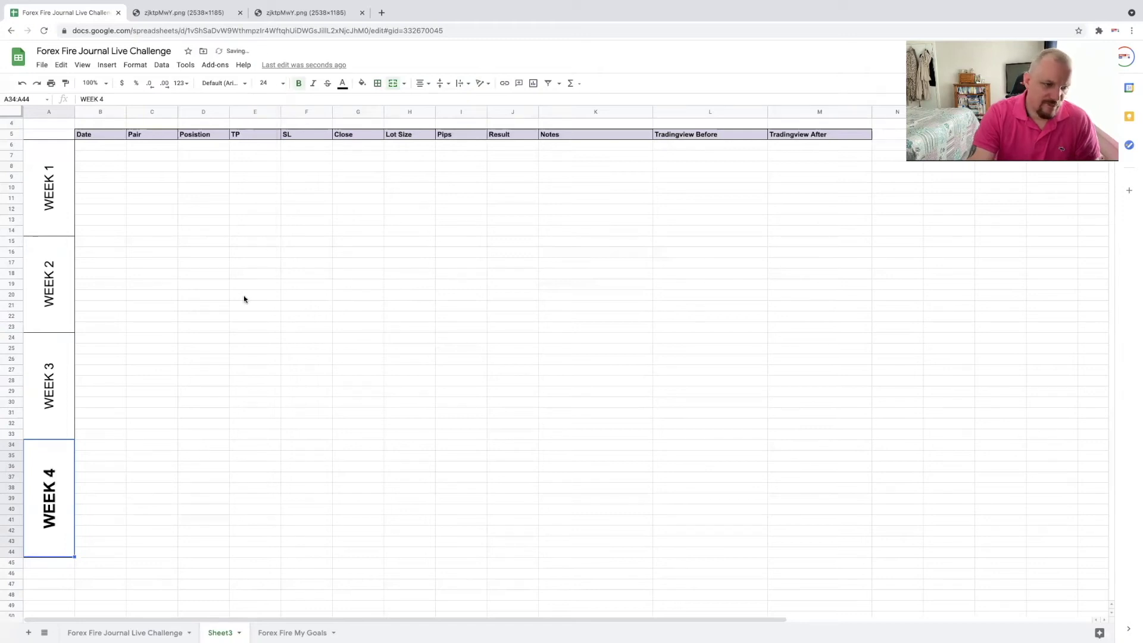
# Step: Make the whole WEEK 3 label text in column A bold
pyautogui.click(59, 416)
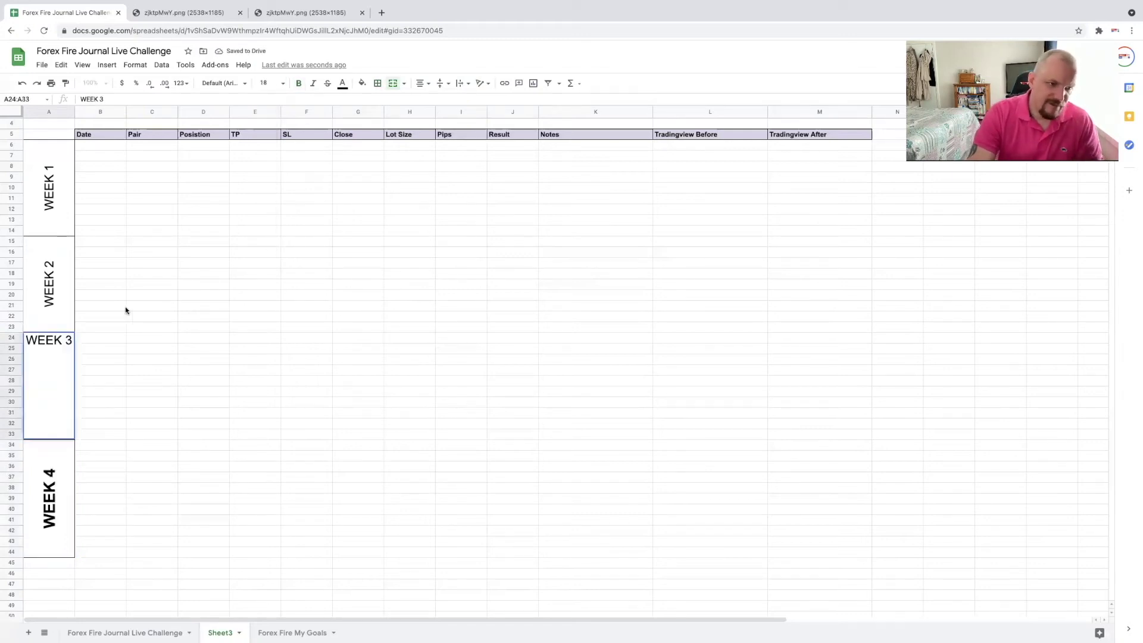
pyautogui.tripleClick(35, 341)
pyautogui.tripleClick(62, 350)
pyautogui.click(298, 84)
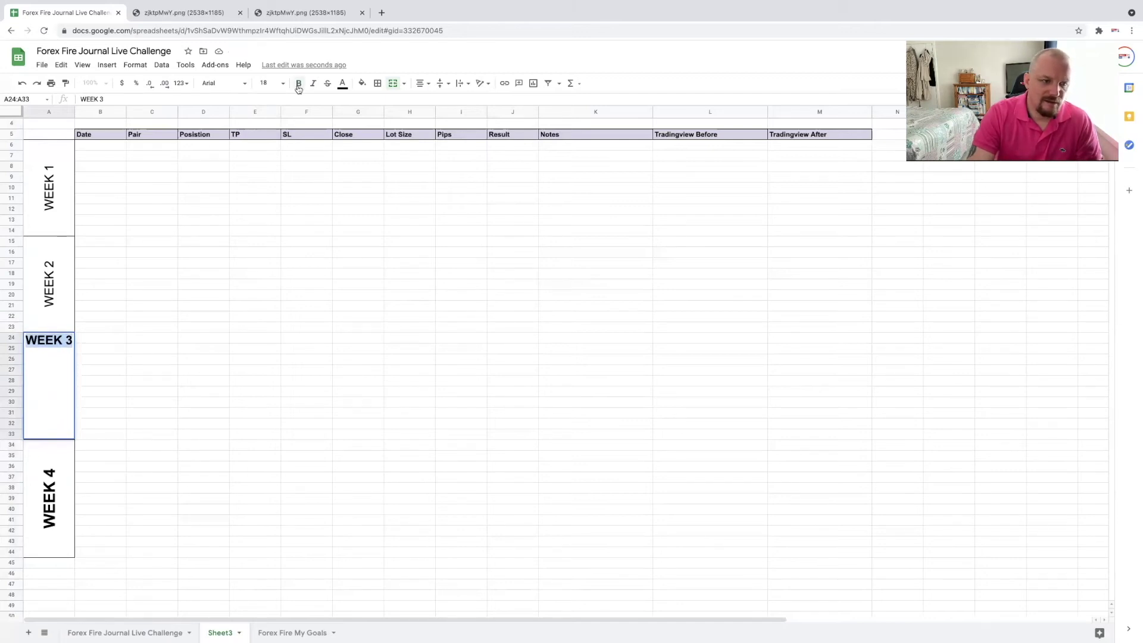
pyautogui.click(270, 241)
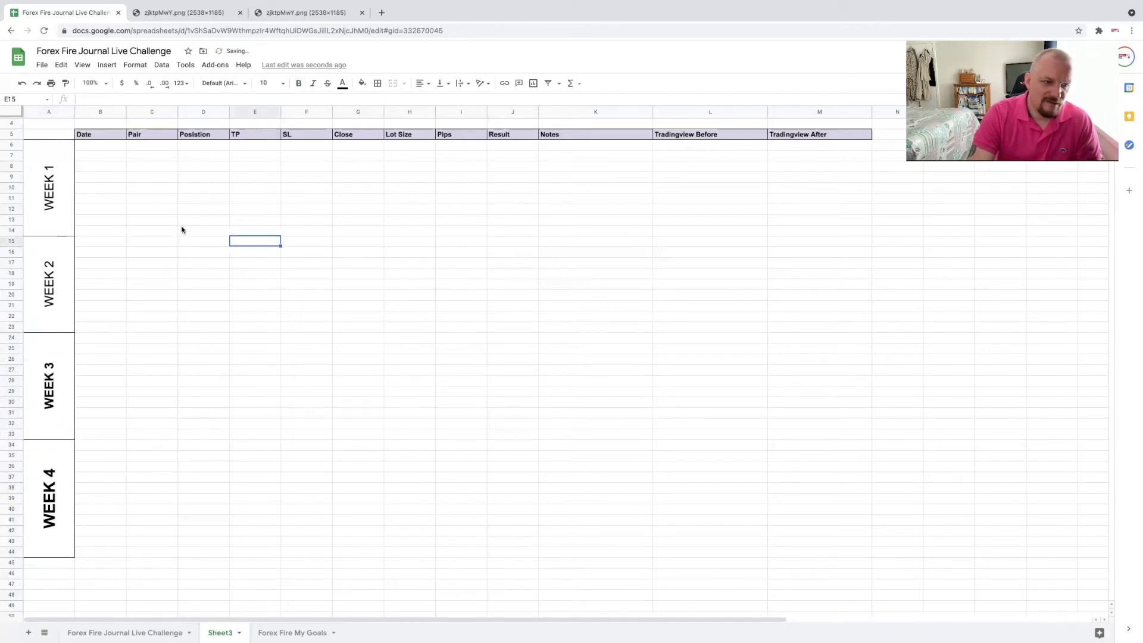
# Step: Set the font size of the WEEK 4 label to 18 to match the other week labels
pyautogui.click(57, 489)
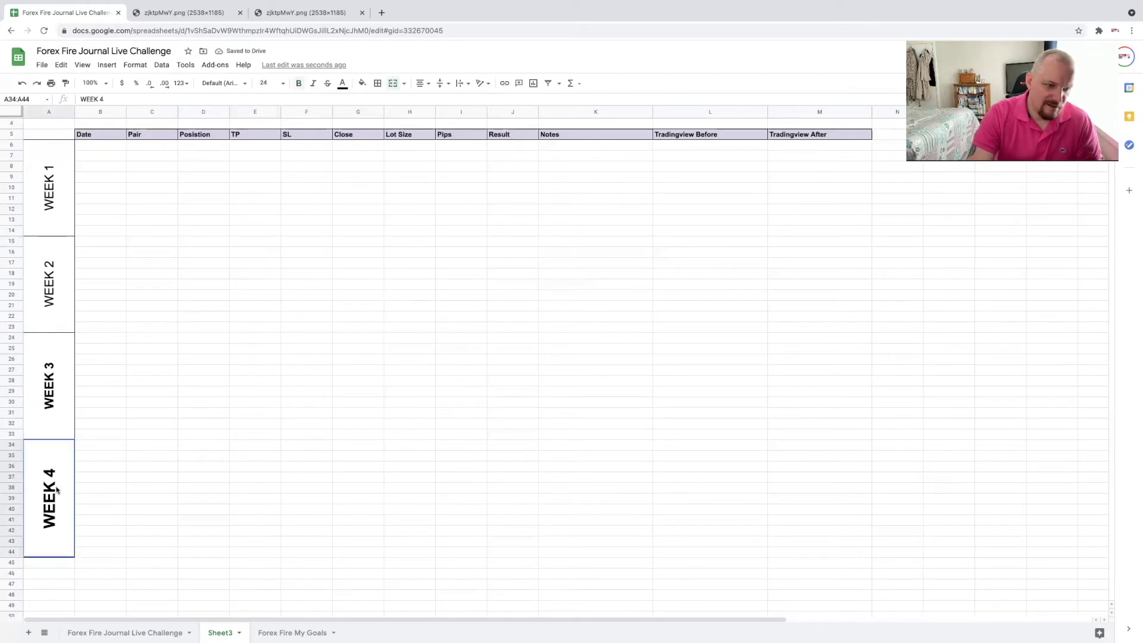
pyautogui.doubleClick(57, 489)
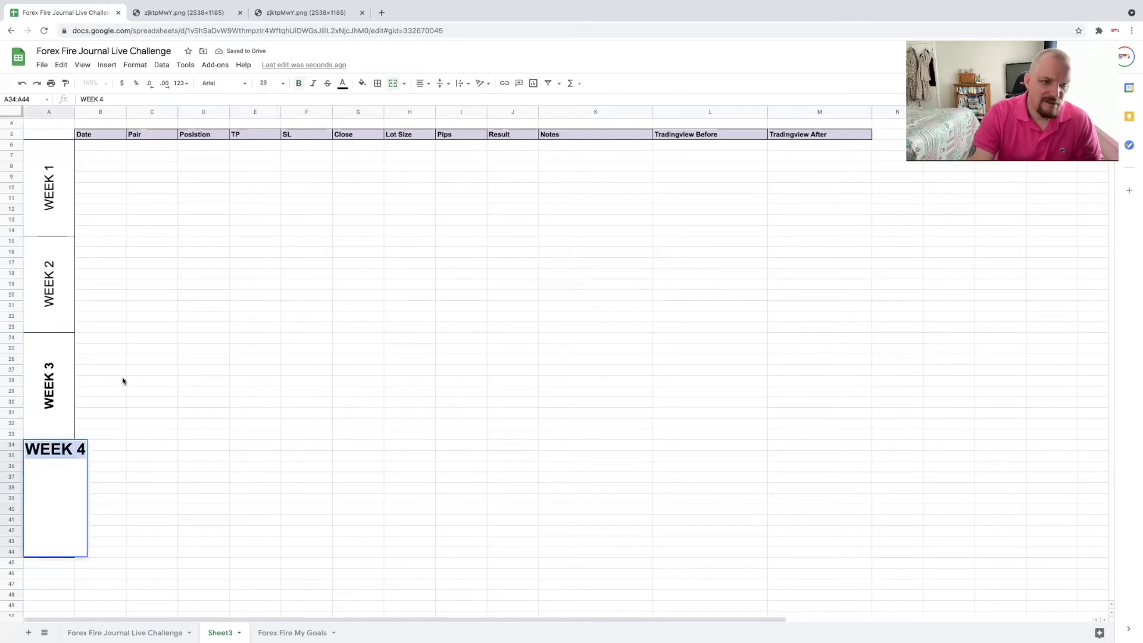
pyautogui.click(284, 86)
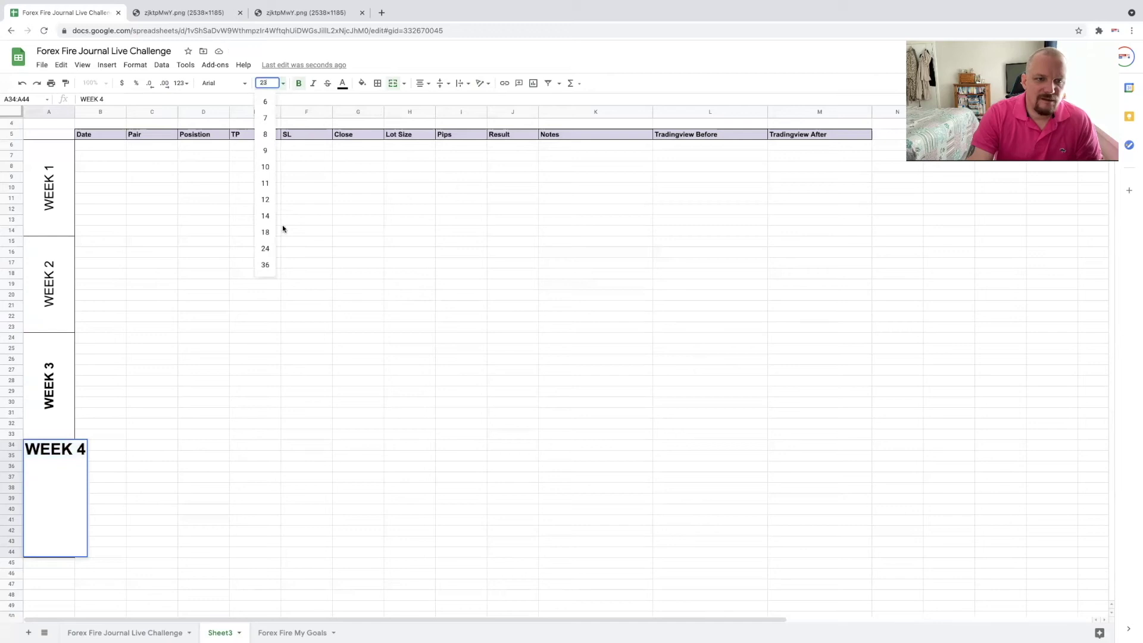
pyautogui.click(267, 235)
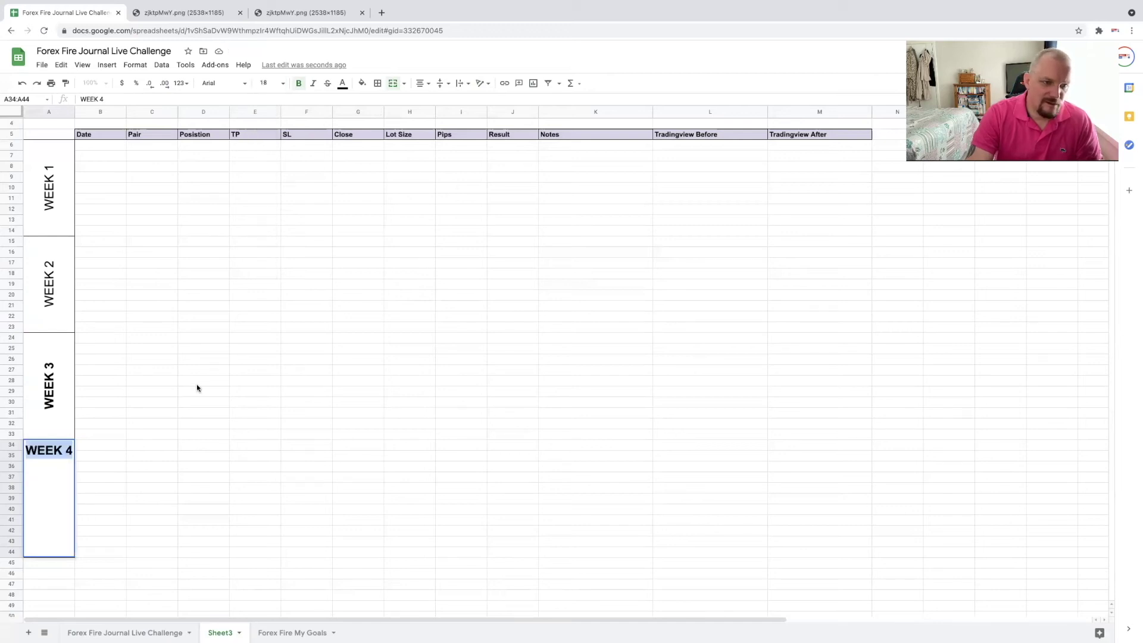
pyautogui.click(186, 455)
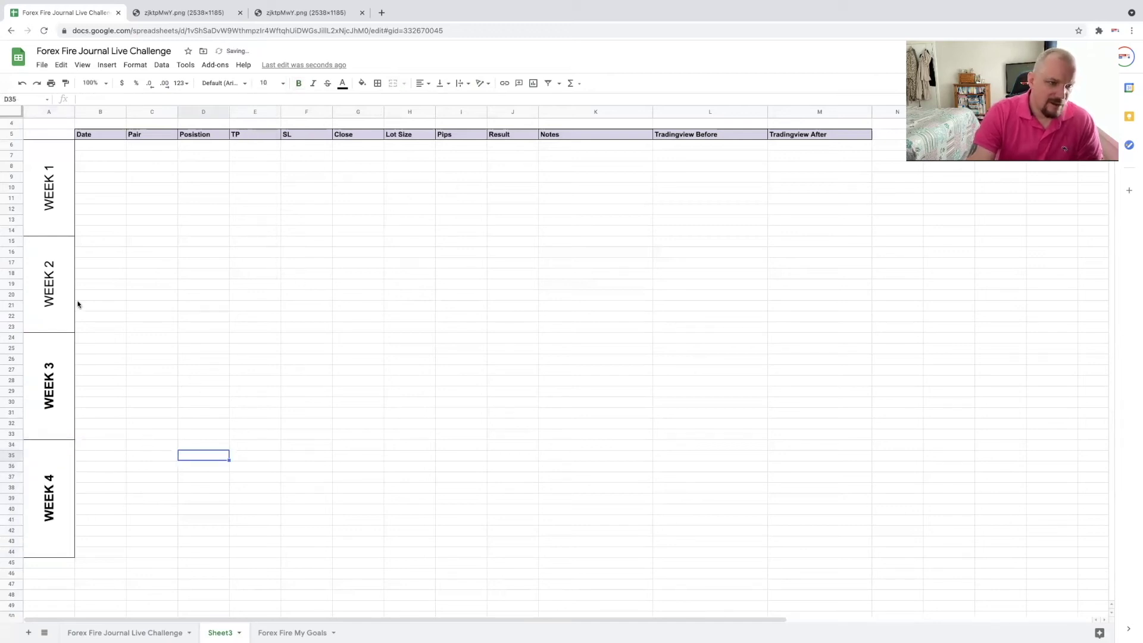
# Step: Make the whole WEEK 2 label text in merged cell A15:A23 bold
pyautogui.click(47, 297)
pyautogui.doubleClick(49, 244)
pyautogui.doubleClick(49, 244)
pyautogui.tripleClick(51, 244)
pyautogui.hotkey('ctrl', 'b')
pyautogui.click(141, 253)
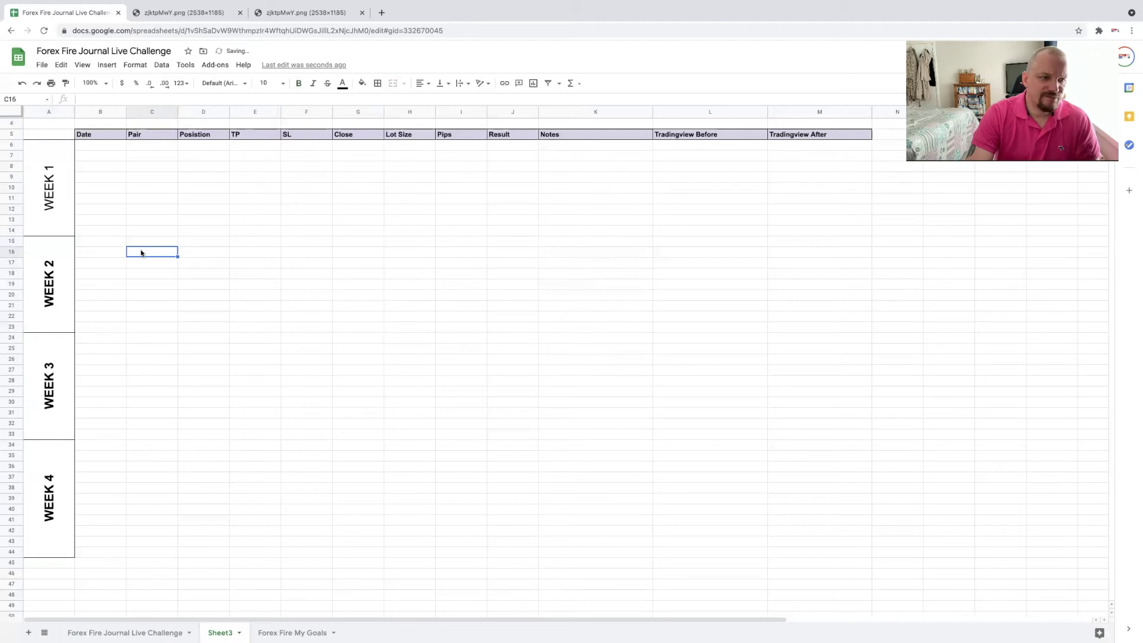
# Step: Make the whole WEEK 1 label text bold, then reselect its merged cell A6:A14
pyautogui.doubleClick(53, 200)
pyautogui.tripleClick(40, 152)
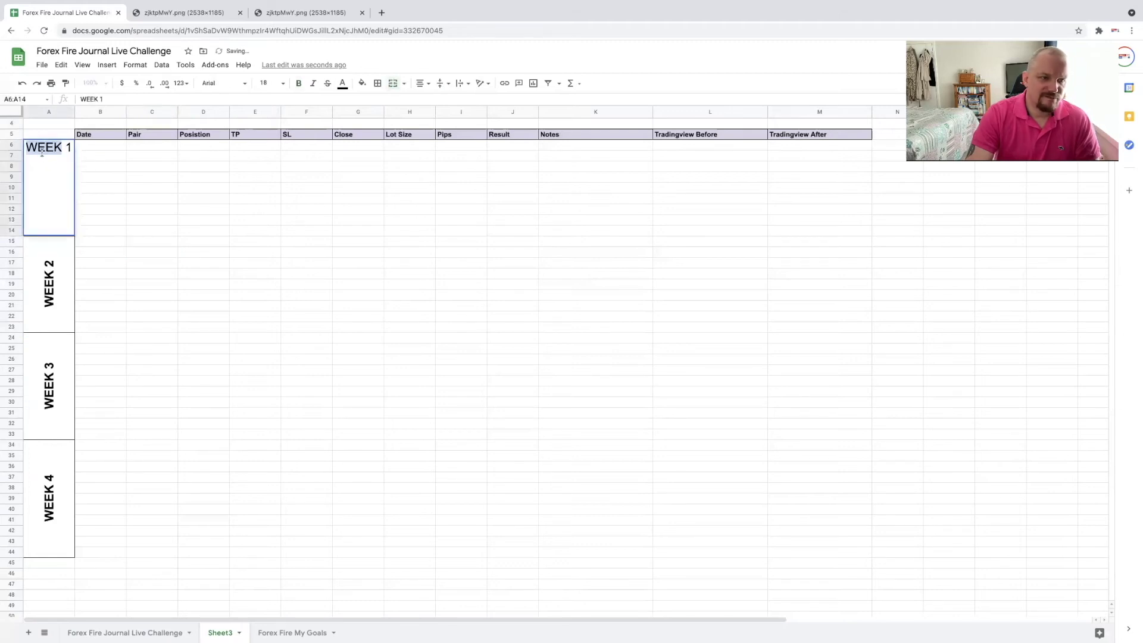
pyautogui.click(299, 83)
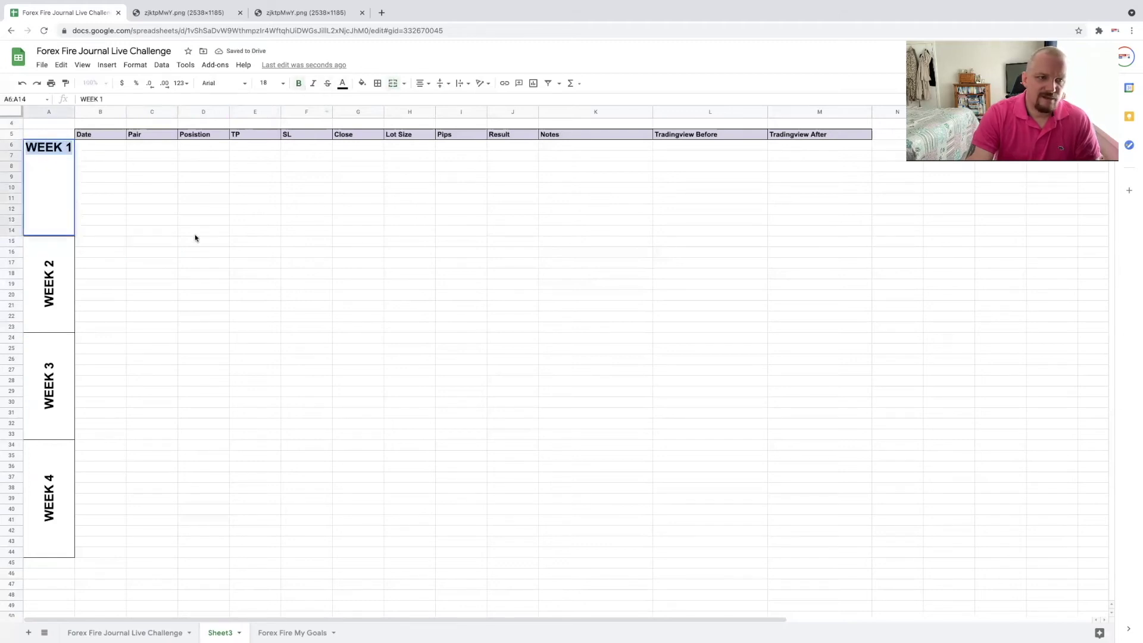
pyautogui.click(197, 245)
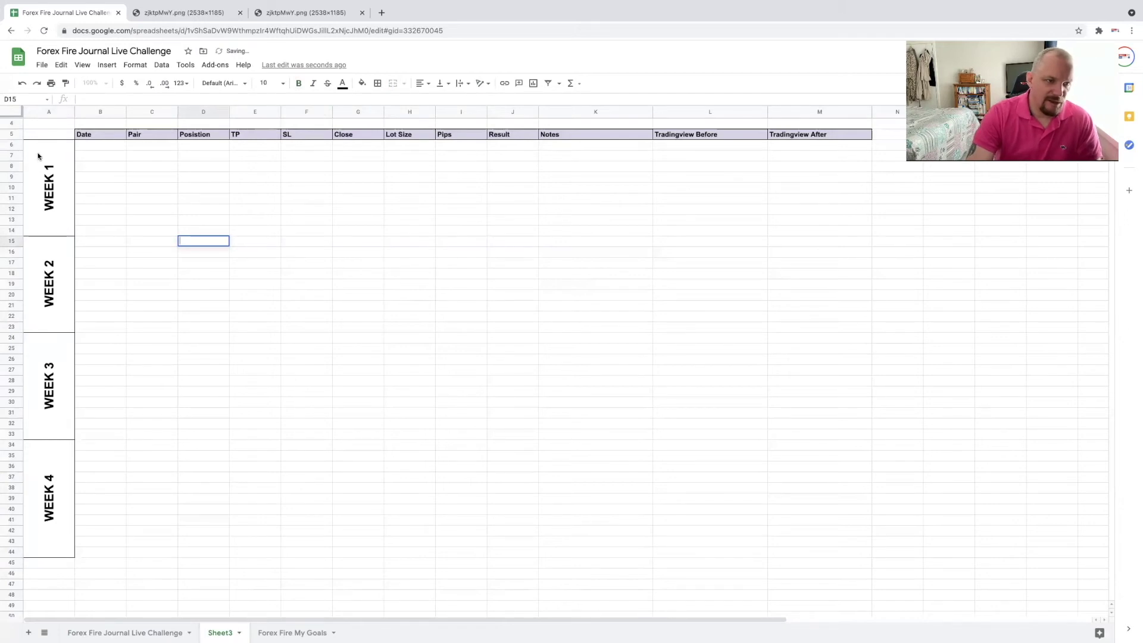
pyautogui.click(54, 181)
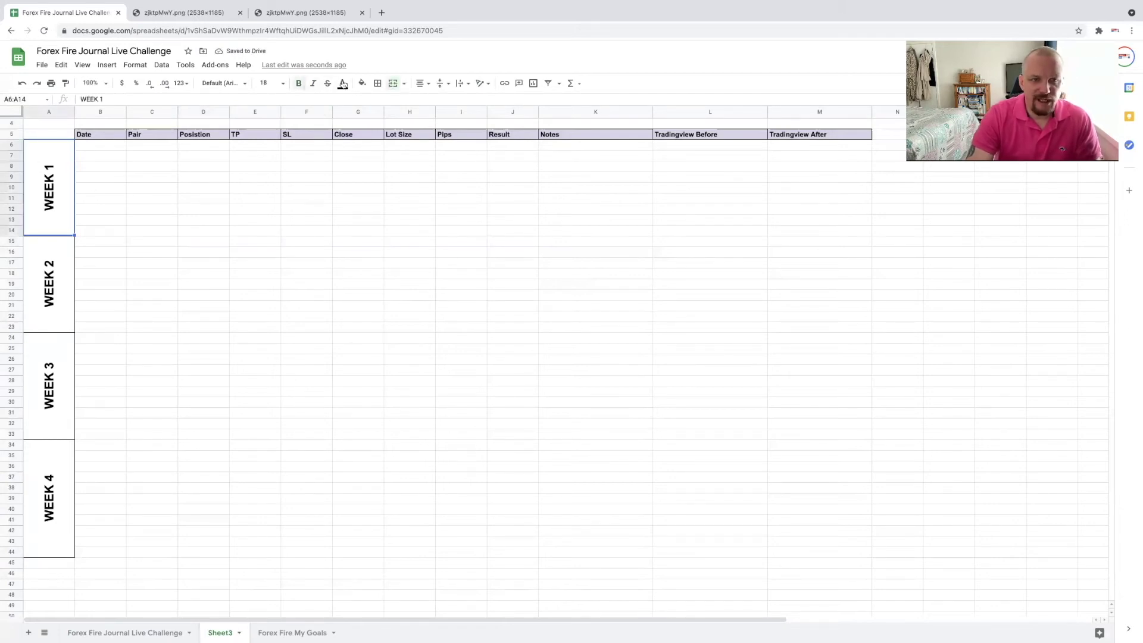
# Step: Fill the WEEK 1 block with light blue 3 and the WEEK 2 block with the darker light blue 2
pyautogui.click(362, 84)
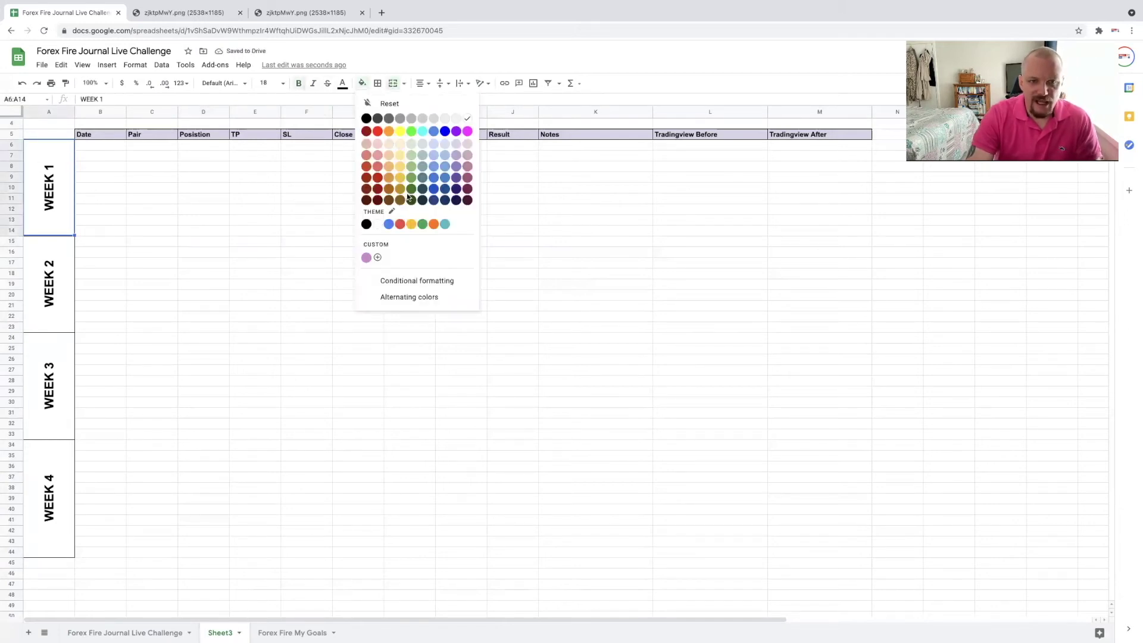
pyautogui.click(448, 145)
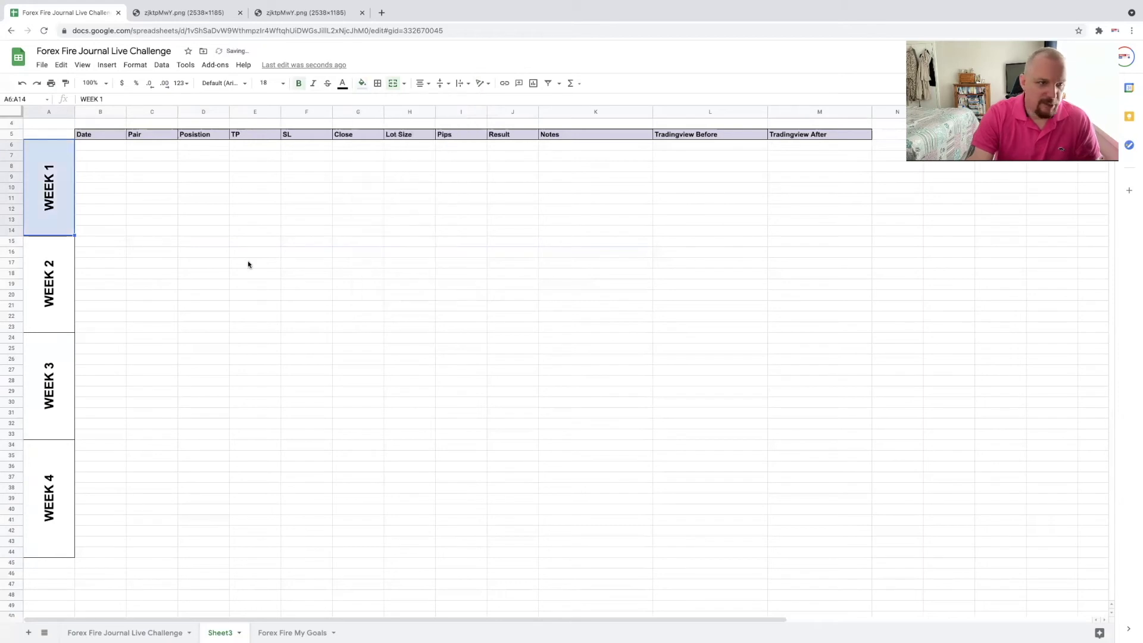
pyautogui.click(70, 298)
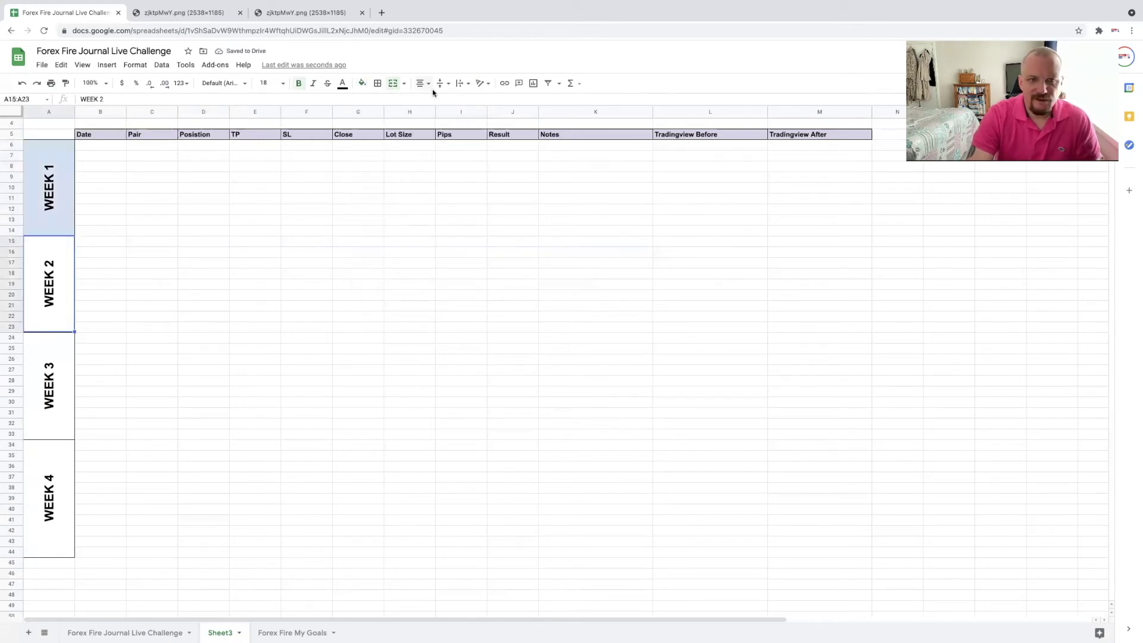
pyautogui.click(362, 84)
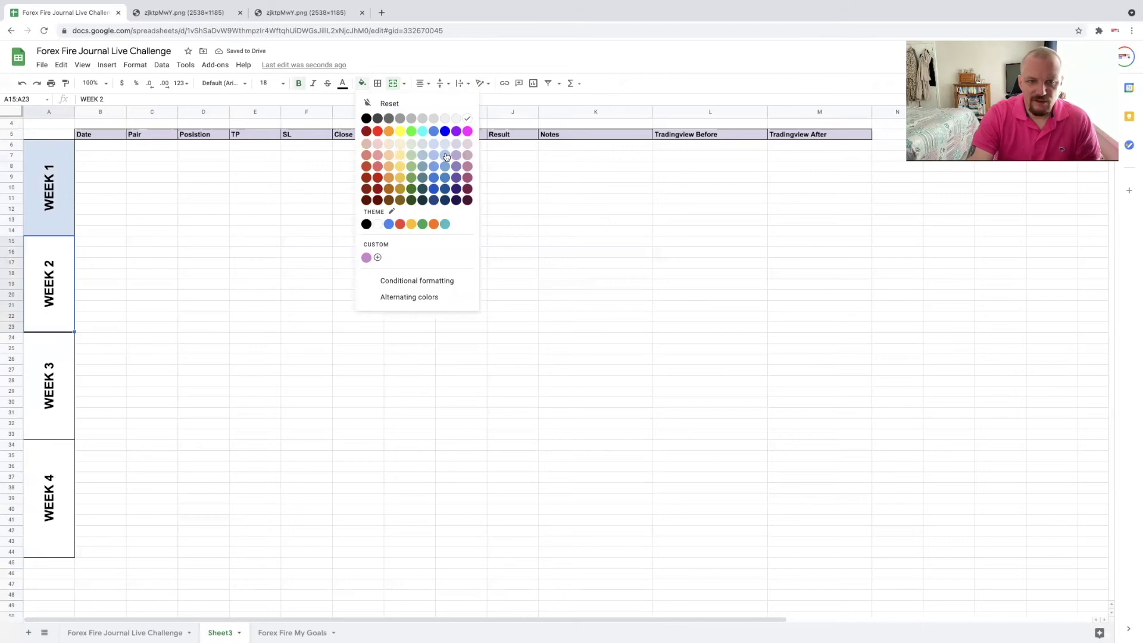
pyautogui.click(447, 156)
# Step: Fill both the WEEK 3 and WEEK 4 blocks with light blue 1
pyautogui.click(60, 369)
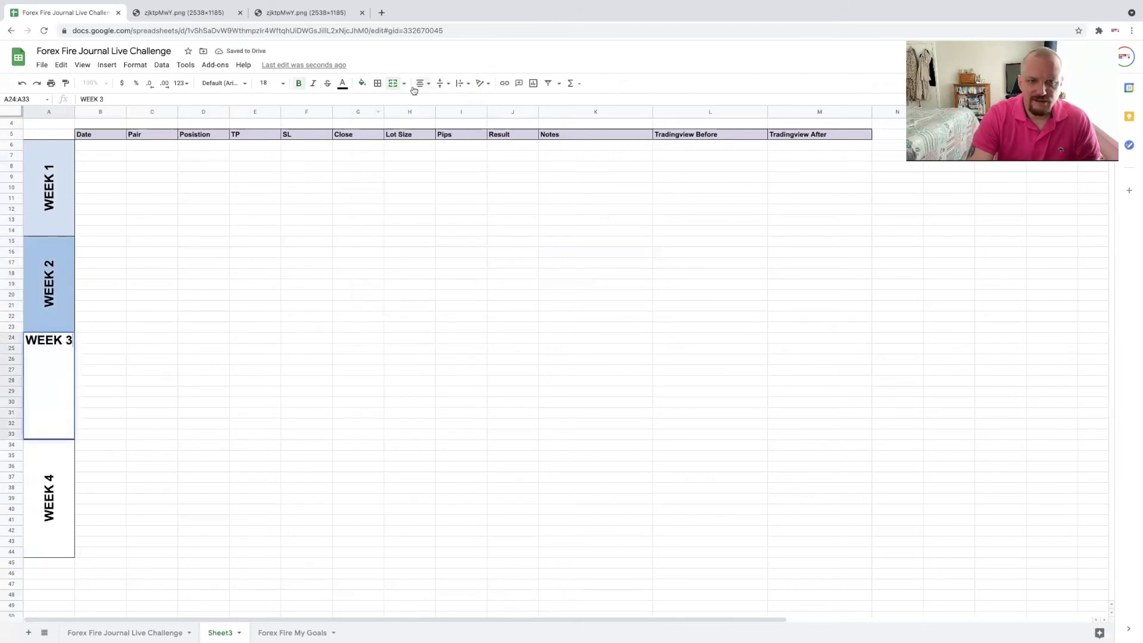
pyautogui.click(362, 84)
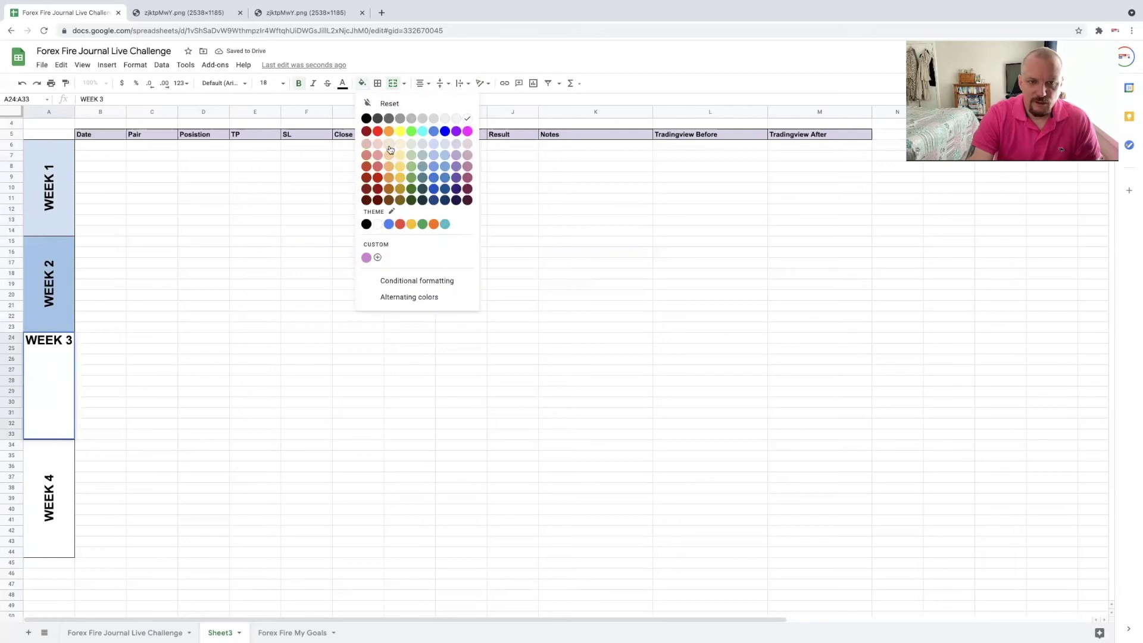
pyautogui.click(444, 168)
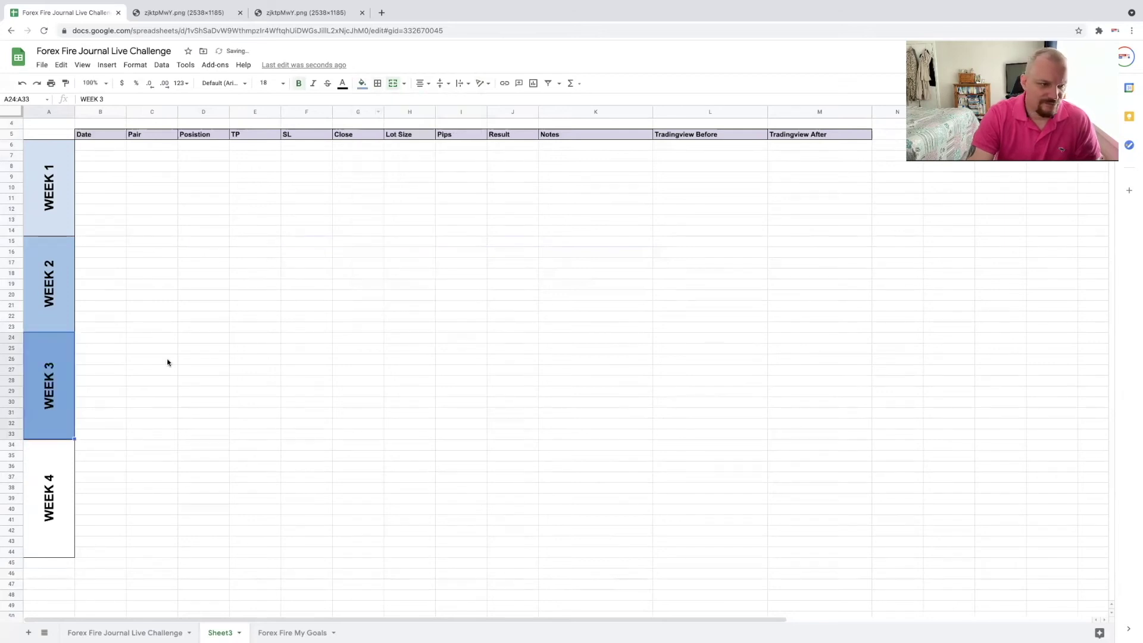
pyautogui.click(68, 452)
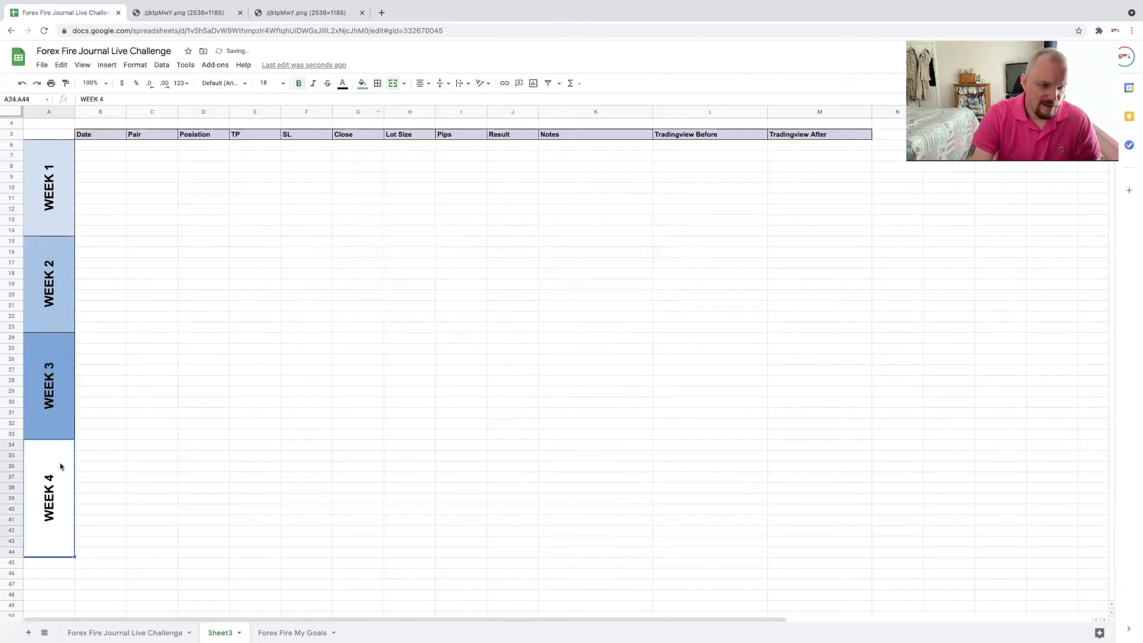
pyautogui.click(363, 83)
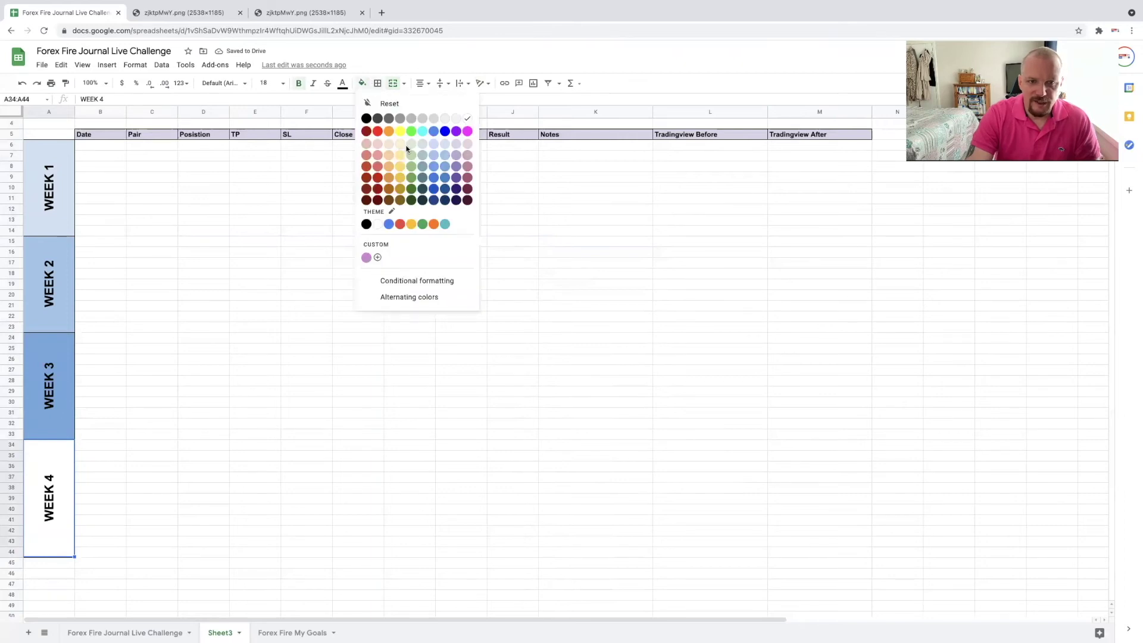
pyautogui.click(448, 171)
pyautogui.moveTo(375, 305); pyautogui.dragTo(374, 298)
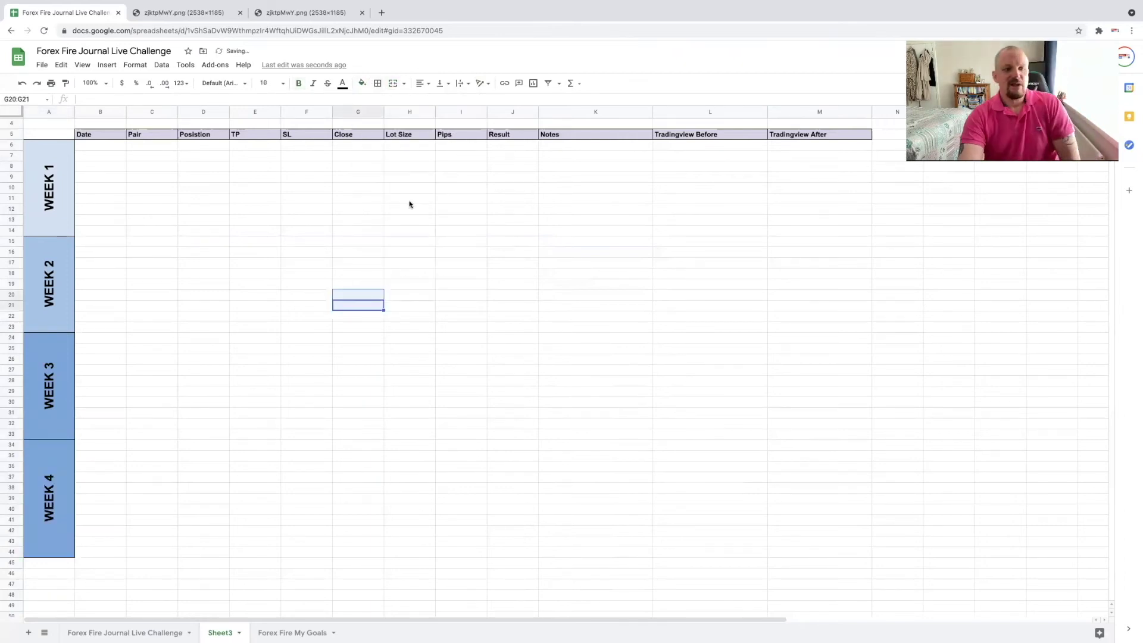
# Step: Add bottom and right borders to the Week 1 entry area B6:M14
pyautogui.scroll(2, 464, 268)
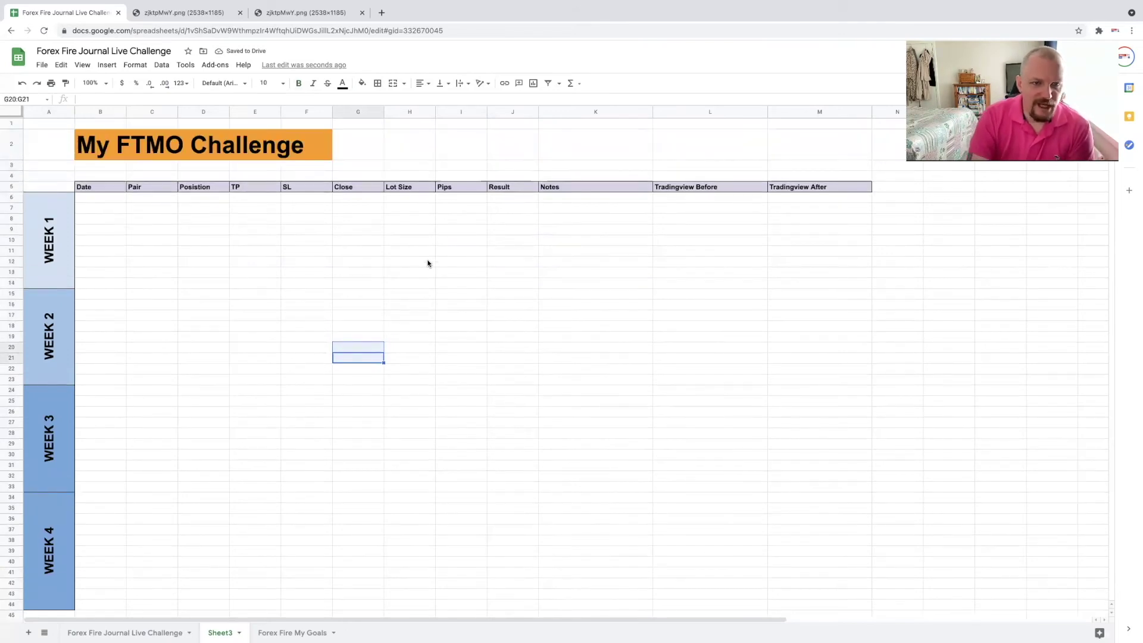
pyautogui.moveTo(71, 215); pyautogui.dragTo(838, 288)
pyautogui.click(122, 209)
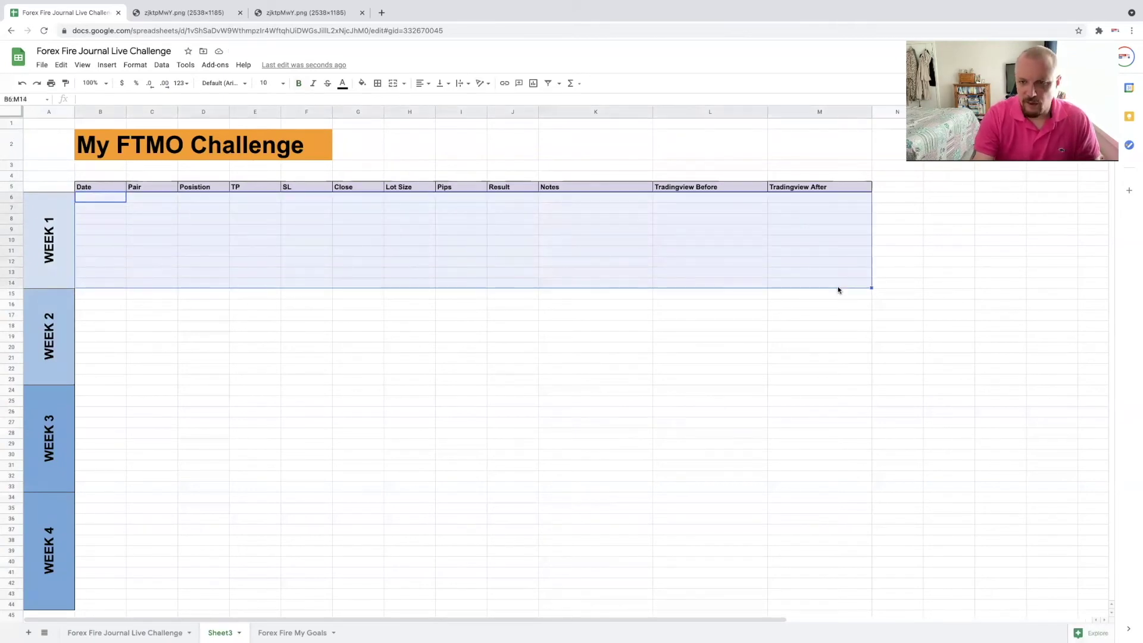
pyautogui.click(377, 85)
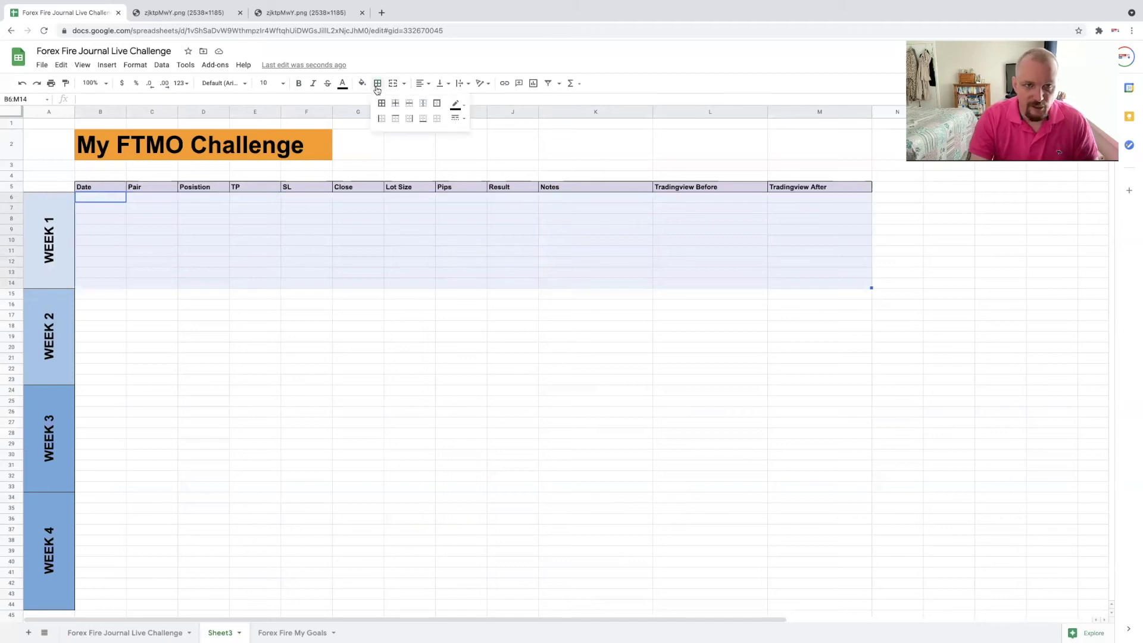
pyautogui.click(426, 120)
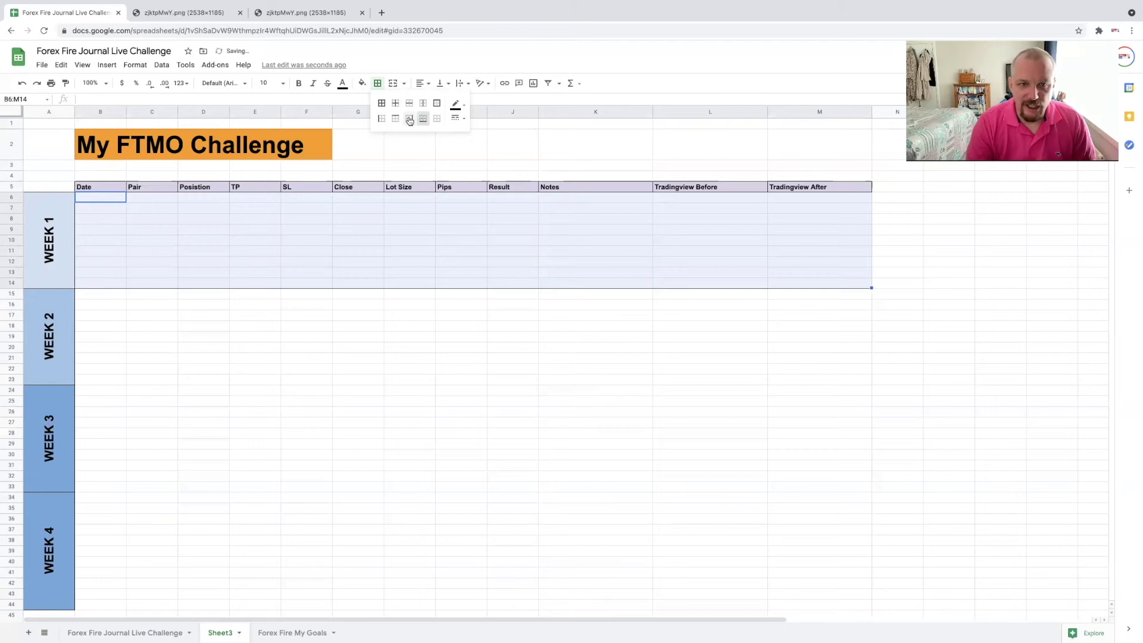
pyautogui.click(409, 120)
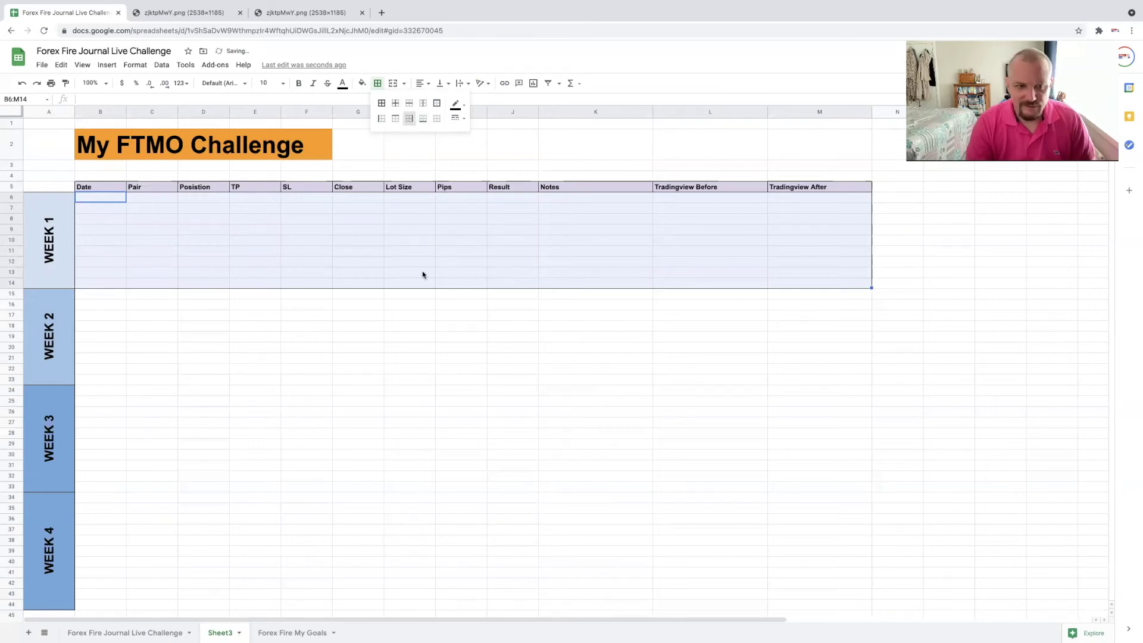
pyautogui.click(121, 243)
# Step: Check the existing journal's border layout, and try a right border on the Week 1 Date cells B6:B14
pyautogui.moveTo(108, 208); pyautogui.dragTo(113, 240)
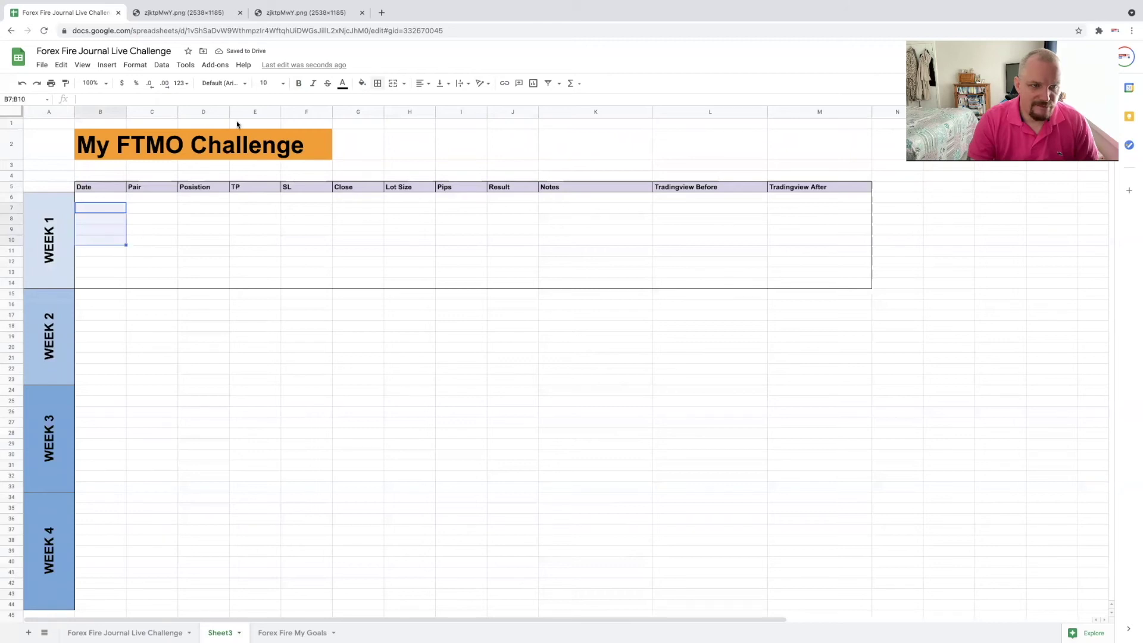
pyautogui.click(173, 632)
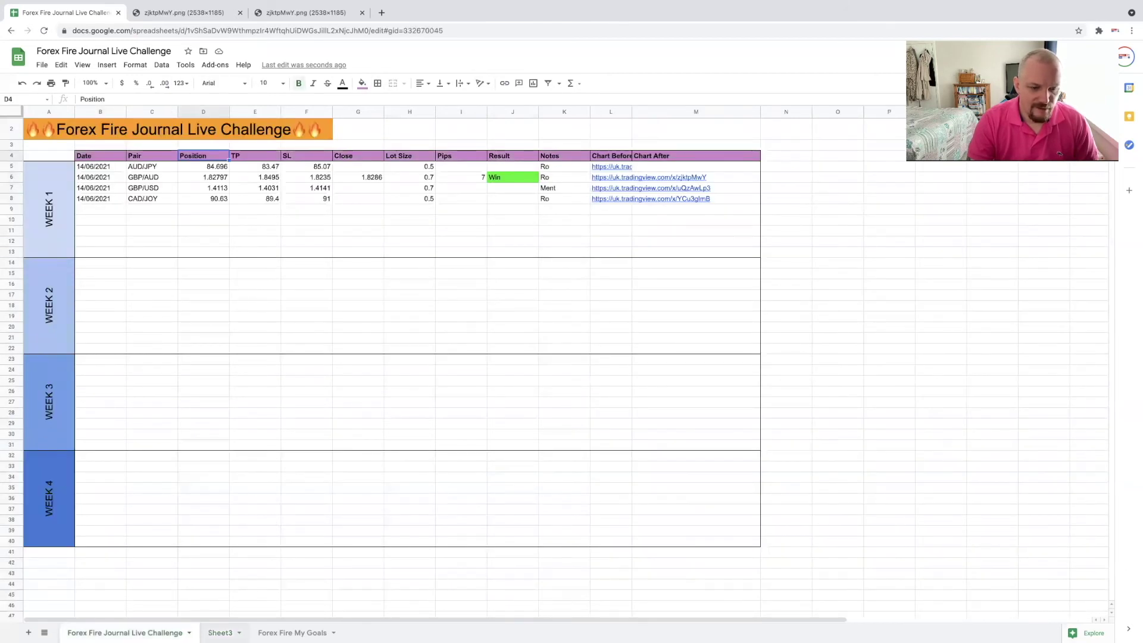
pyautogui.click(220, 632)
pyautogui.moveTo(108, 198); pyautogui.dragTo(112, 285)
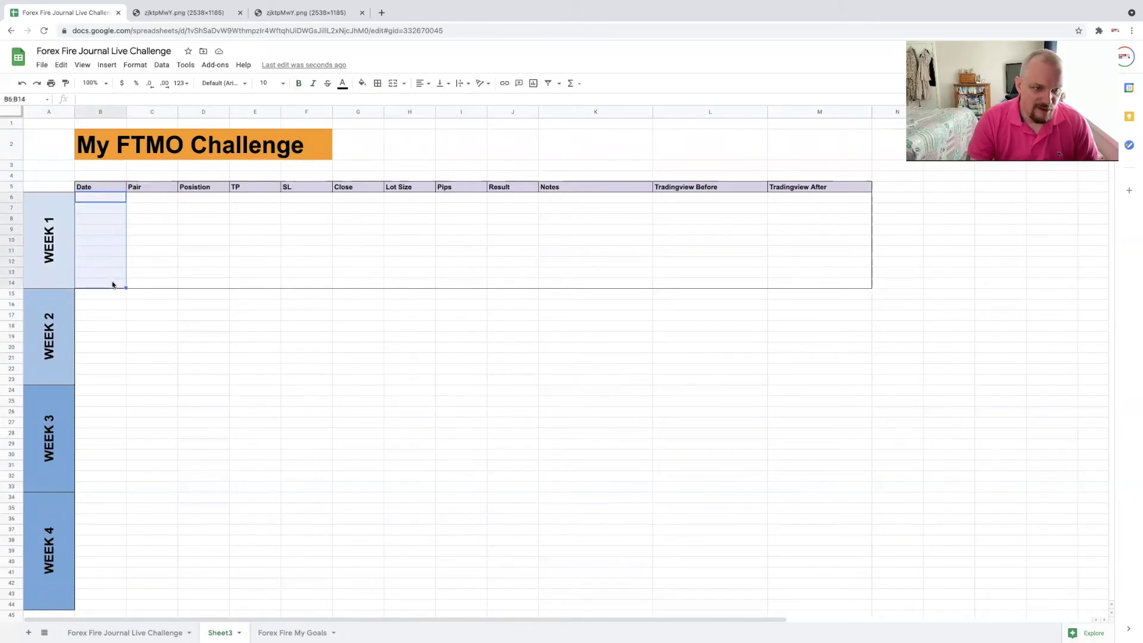
pyautogui.click(377, 83)
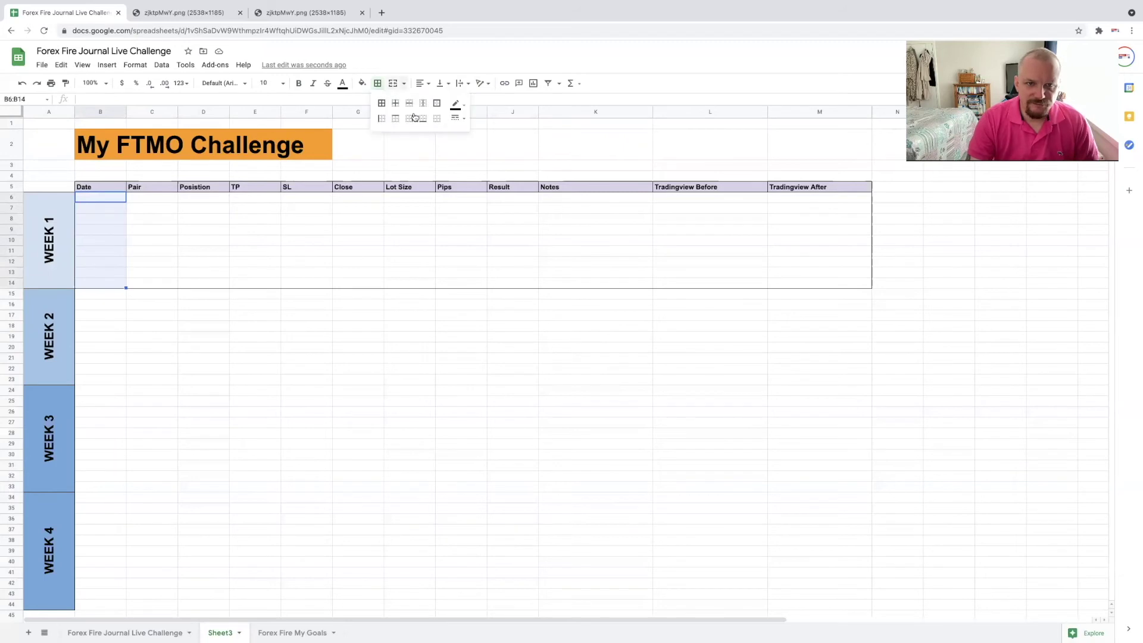
pyautogui.click(408, 119)
pyautogui.click(316, 221)
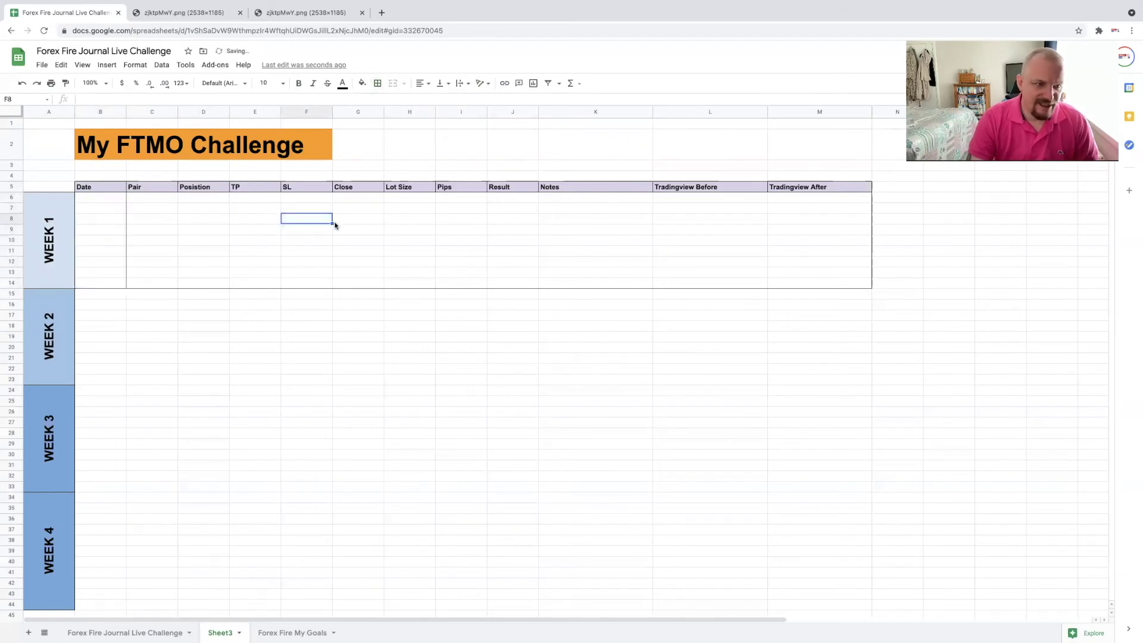
# Step: Remove the right border from the Week 1 Date cells B6:B14, keeping a bottom border on them
pyautogui.click(114, 210)
pyautogui.moveTo(107, 198); pyautogui.dragTo(110, 282)
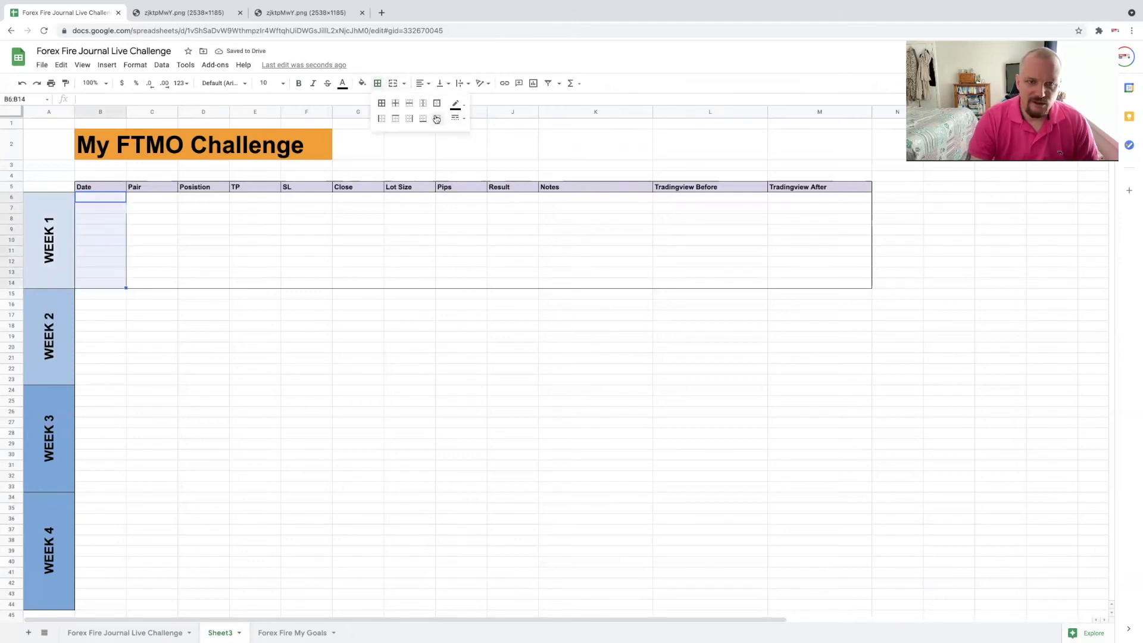
pyautogui.click(423, 118)
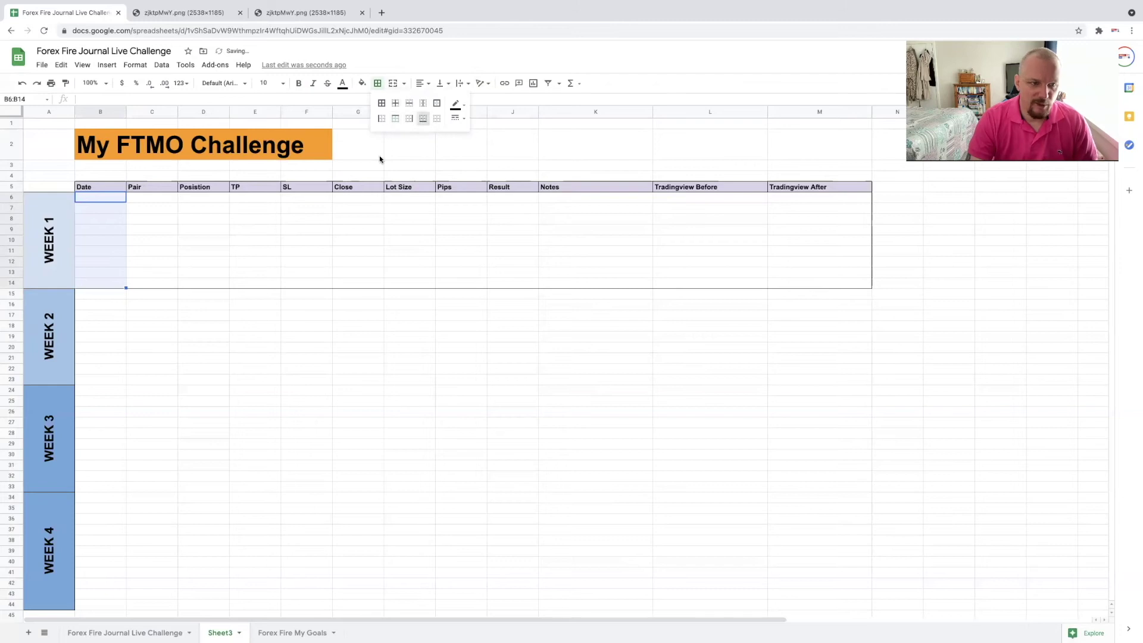
pyautogui.click(317, 229)
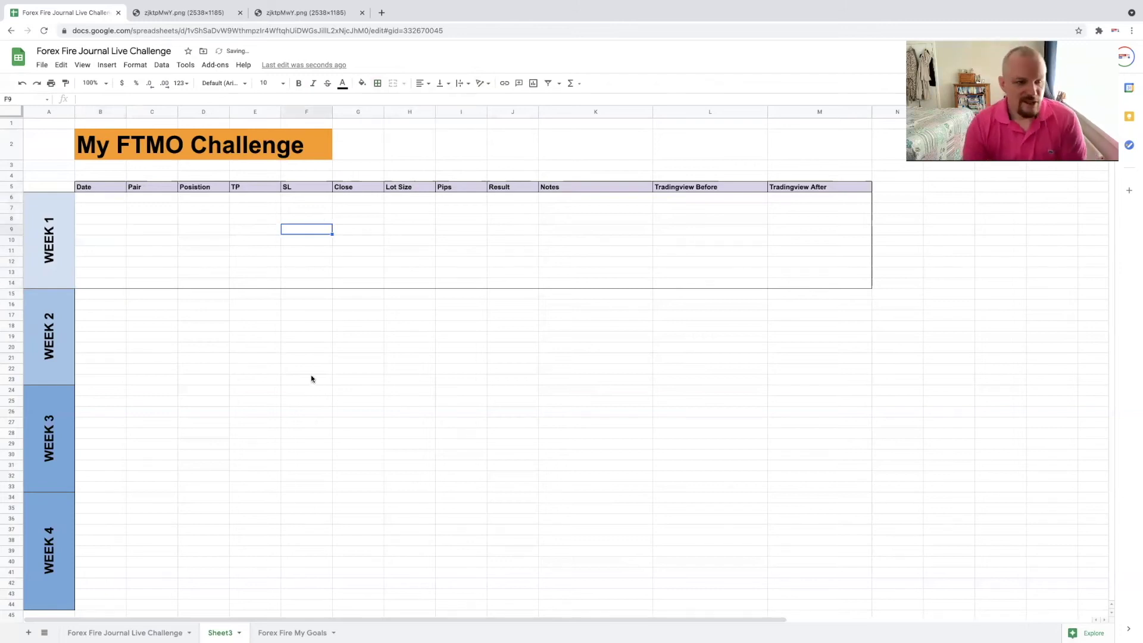
# Step: Add right and bottom borders to the Week 2 entry area B15:M23
pyautogui.scroll(-3, 119, 315)
pyautogui.moveTo(94, 200); pyautogui.dragTo(842, 281)
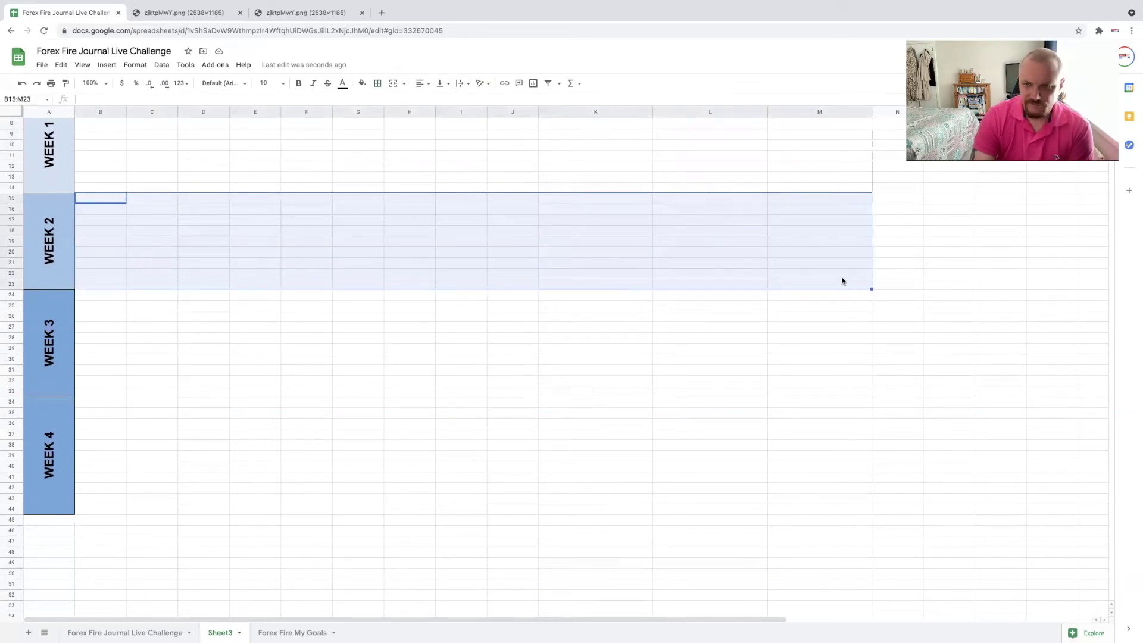
pyautogui.click(377, 84)
pyautogui.click(408, 120)
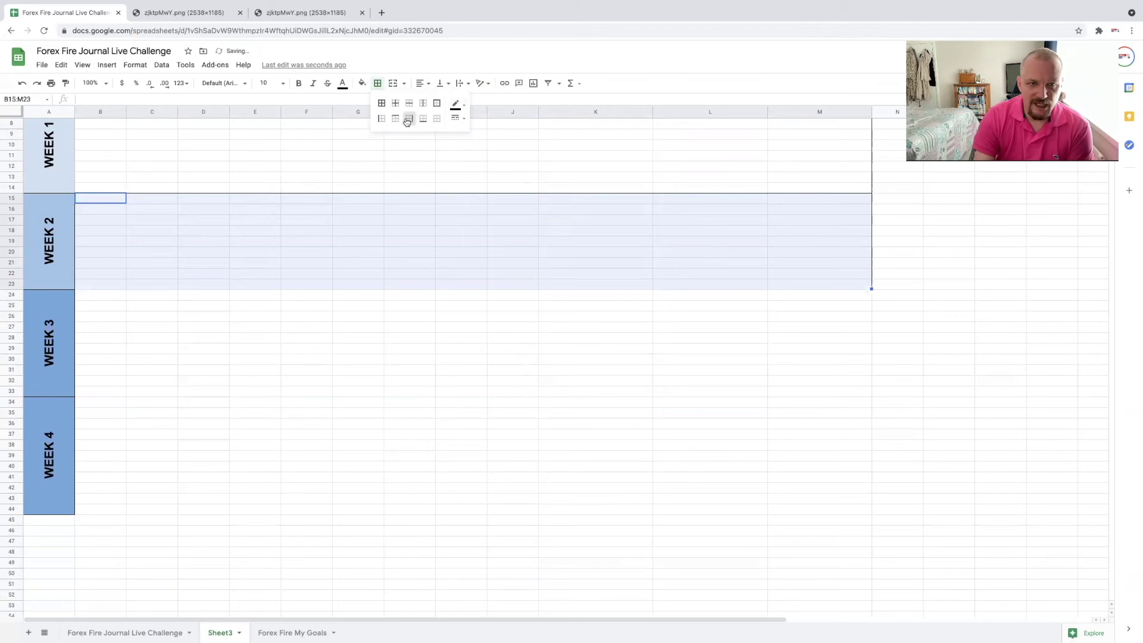
pyautogui.click(422, 118)
# Step: Add right and bottom borders to the Week 3 entry area B24:M33
pyautogui.moveTo(101, 295); pyautogui.dragTo(857, 391)
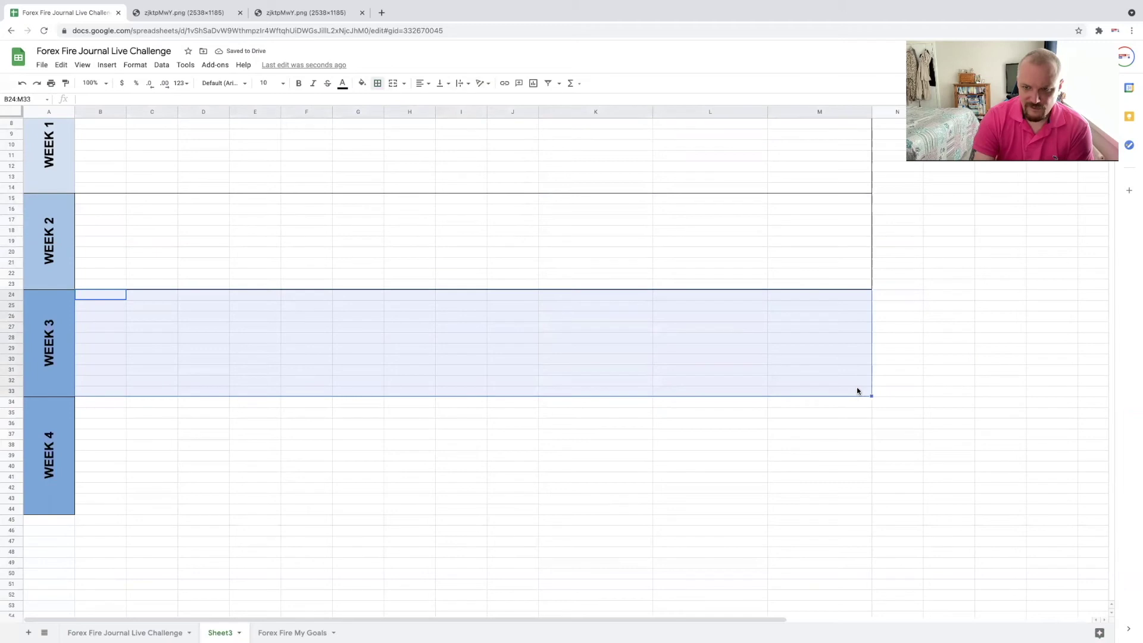
pyautogui.click(380, 84)
pyautogui.click(421, 119)
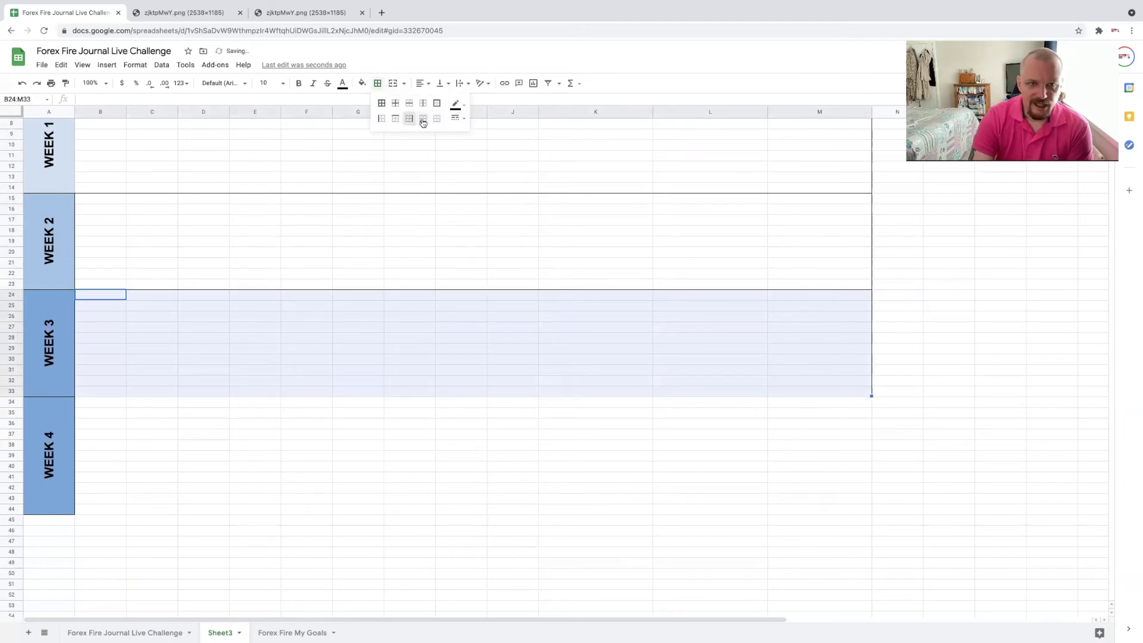
pyautogui.moveTo(176, 294); pyautogui.dragTo(150, 327)
# Step: Add right and bottom borders to the Week 4 entry area B34:M44
pyautogui.moveTo(102, 406); pyautogui.dragTo(856, 513)
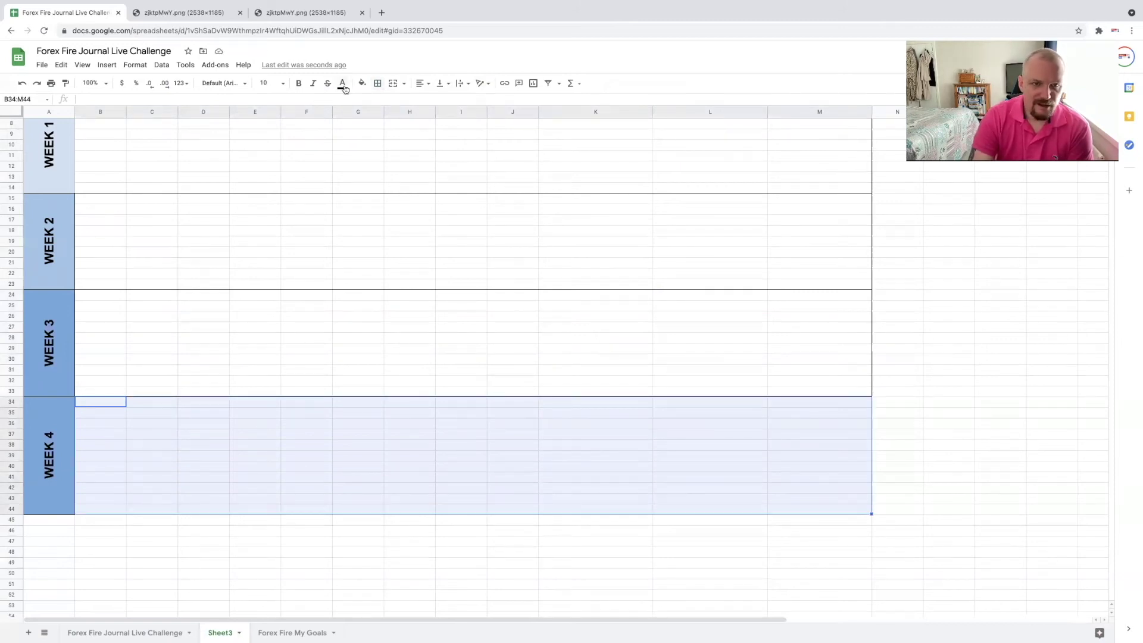
pyautogui.click(376, 83)
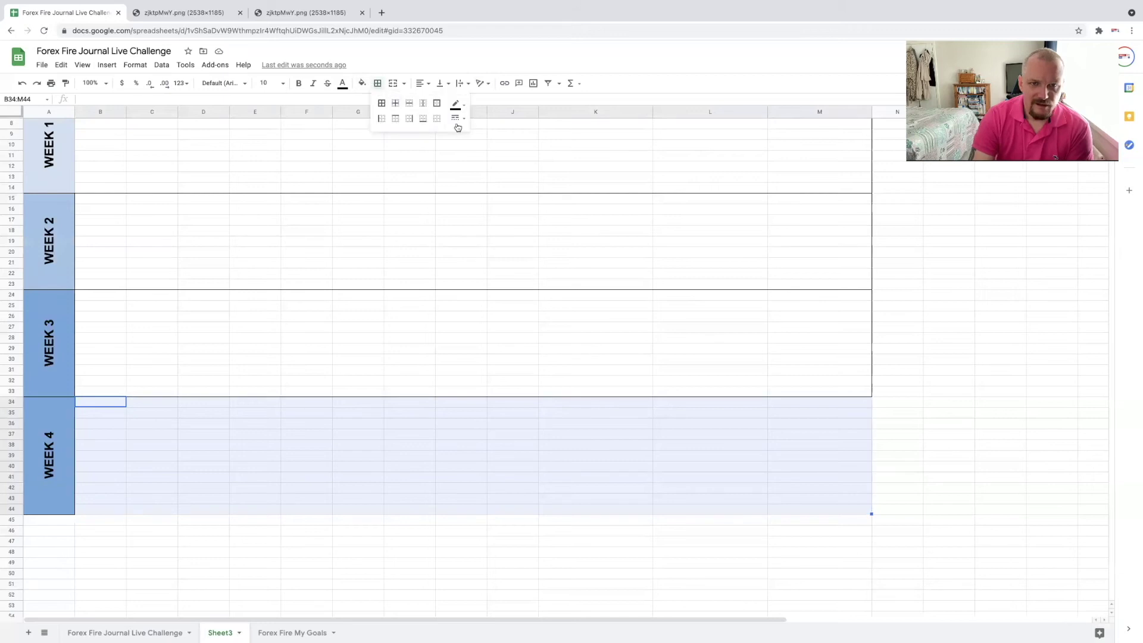
pyautogui.click(409, 118)
pyautogui.click(422, 118)
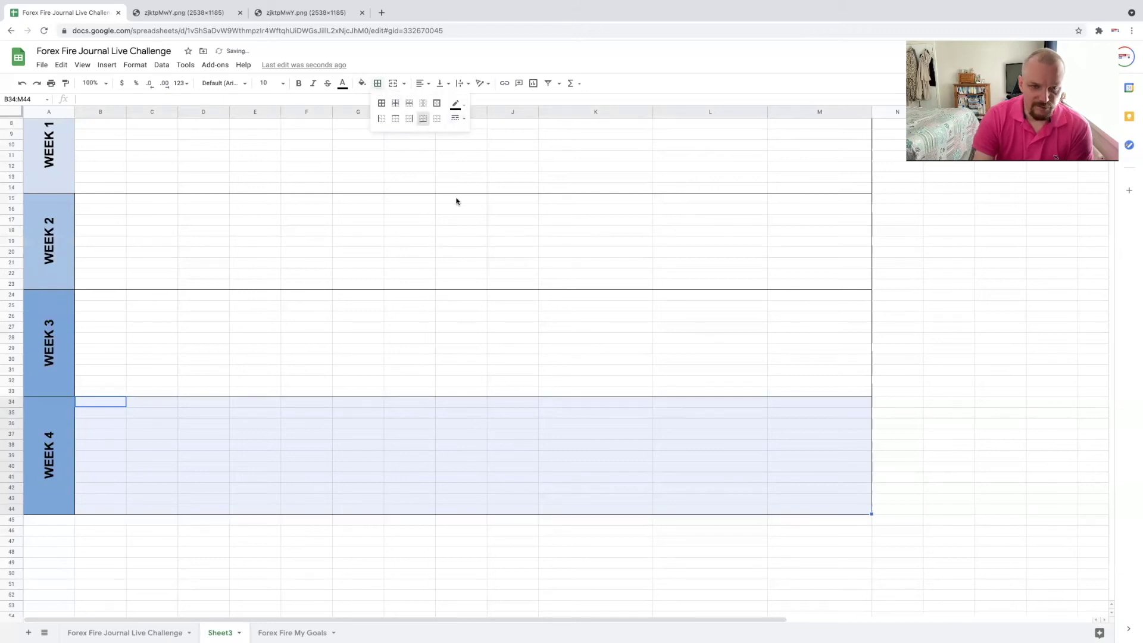
pyautogui.click(456, 201)
pyautogui.scroll(5, 812, 277)
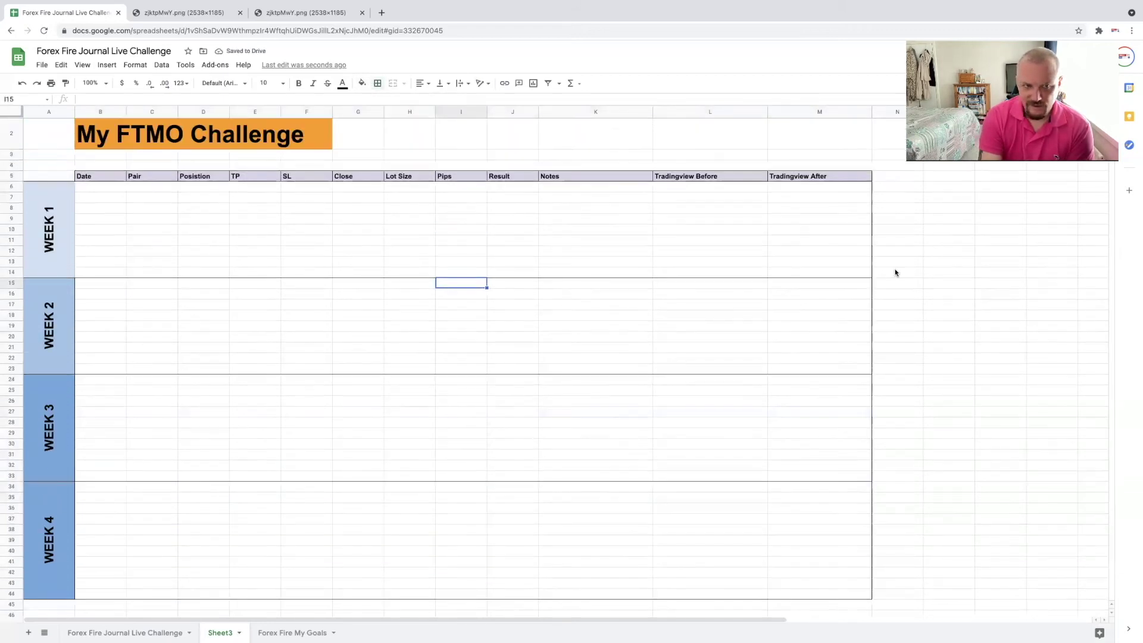
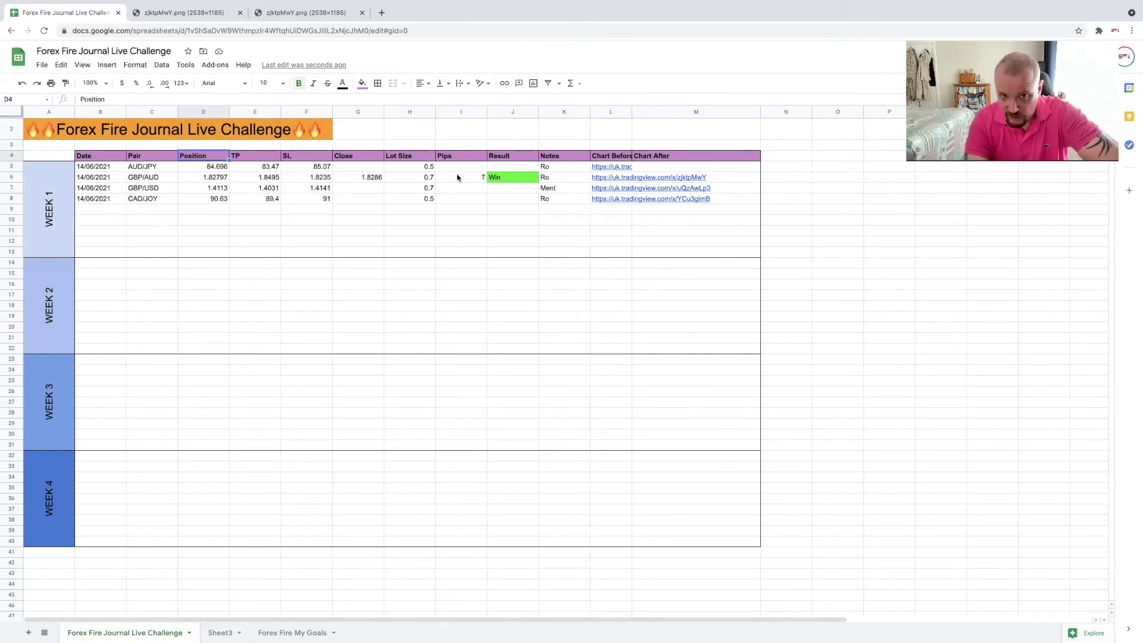
# Step: Check the Week 1 Result cells, view the GBP/AUD trade's linked Chart Before snapshot, and return to the journal
pyautogui.doubleClick(499, 170)
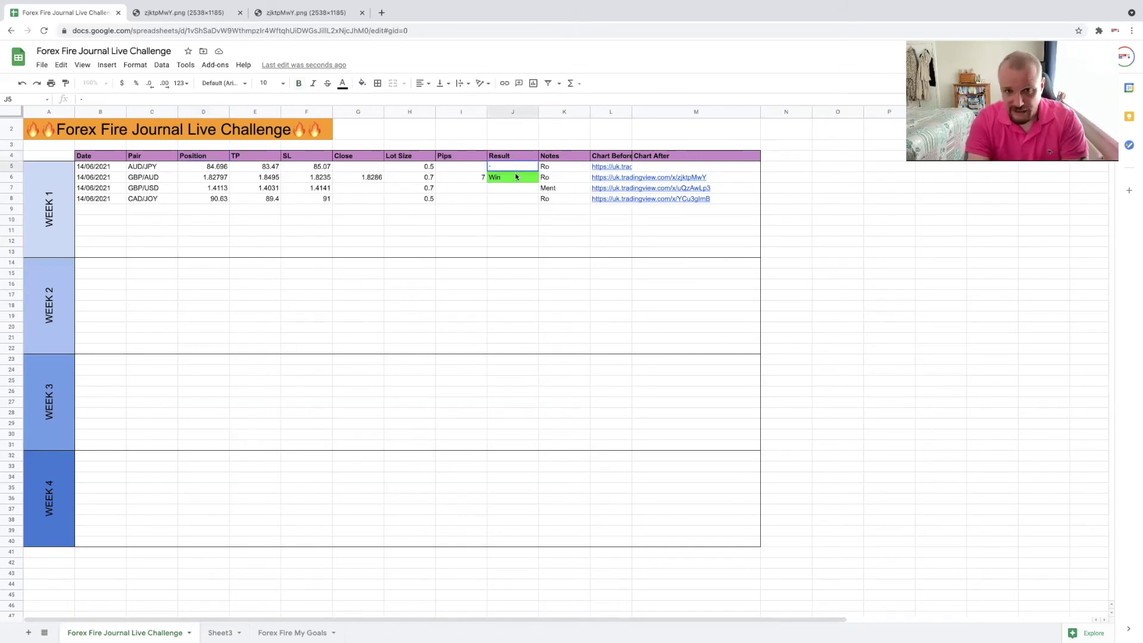
pyautogui.click(514, 203)
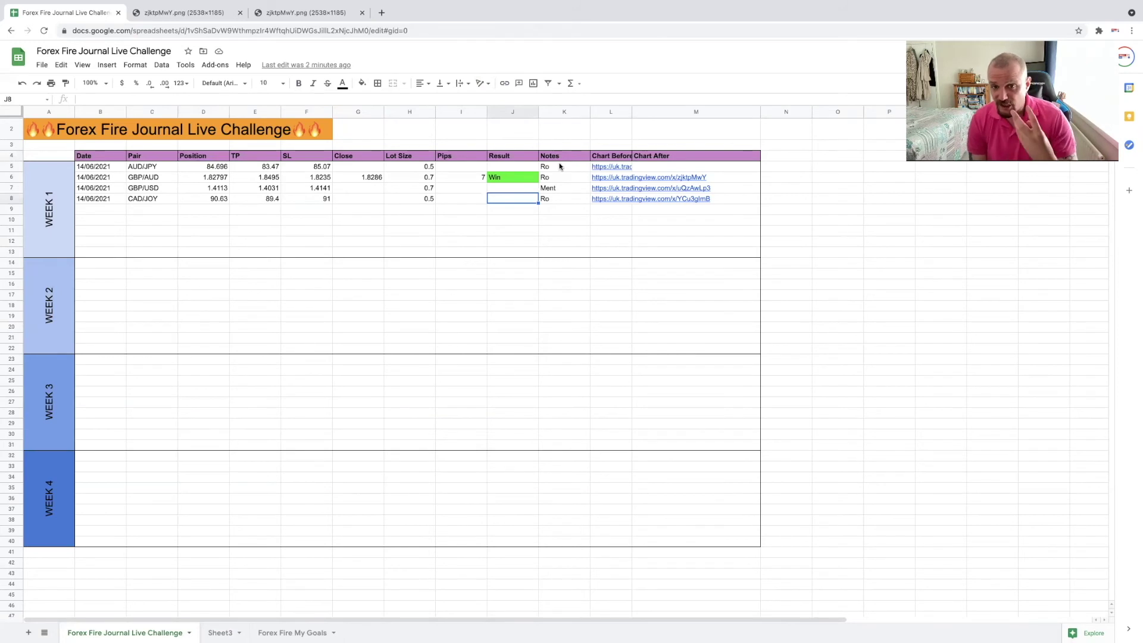
pyautogui.click(612, 177)
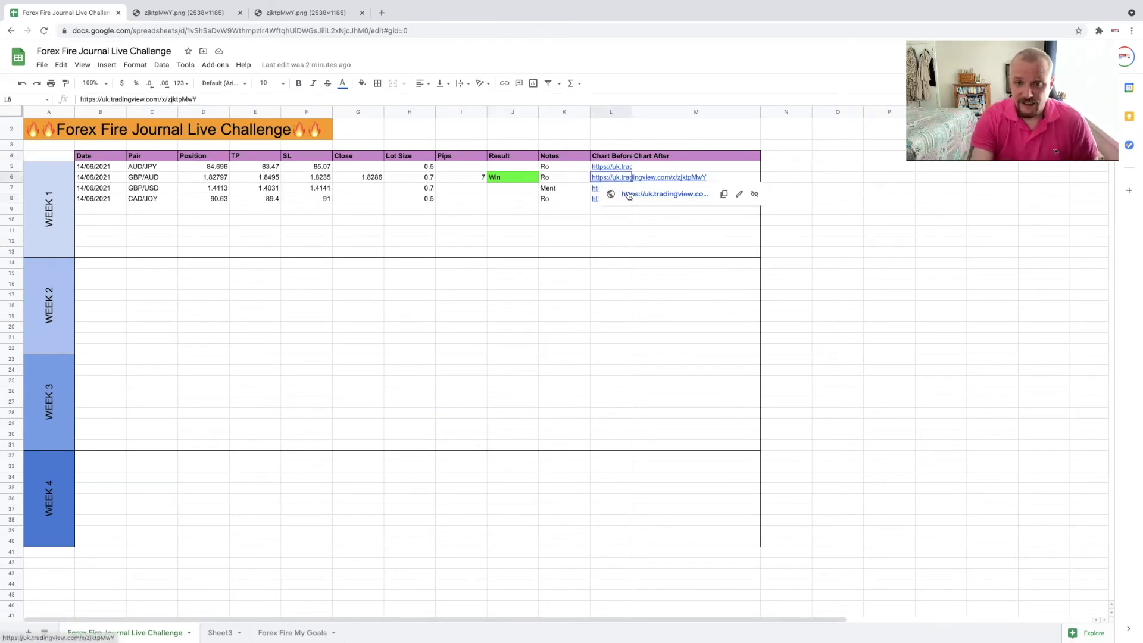
pyautogui.click(629, 194)
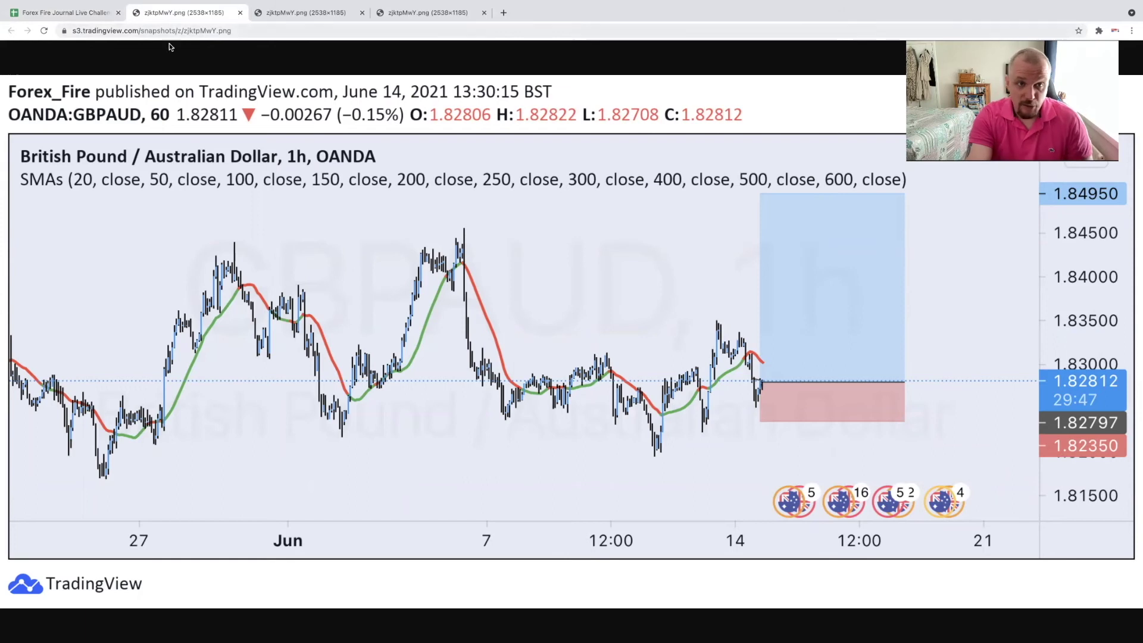
pyautogui.click(240, 12)
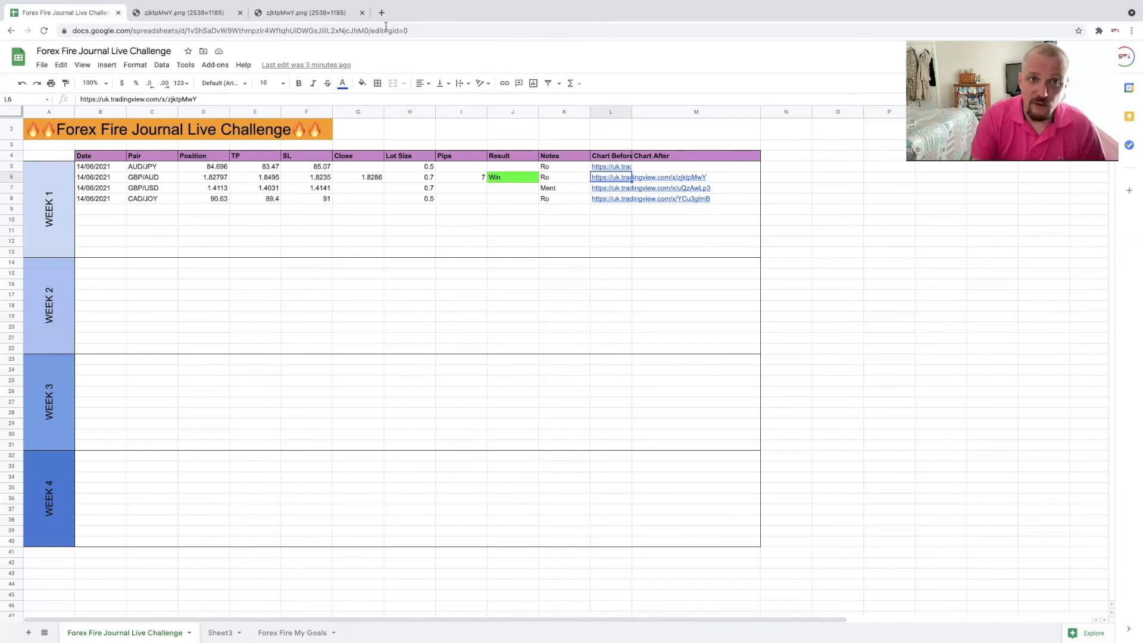
# Step: Go to discord.com in a new browser tab and open the Discord web app
pyautogui.moveTo(387, 5)
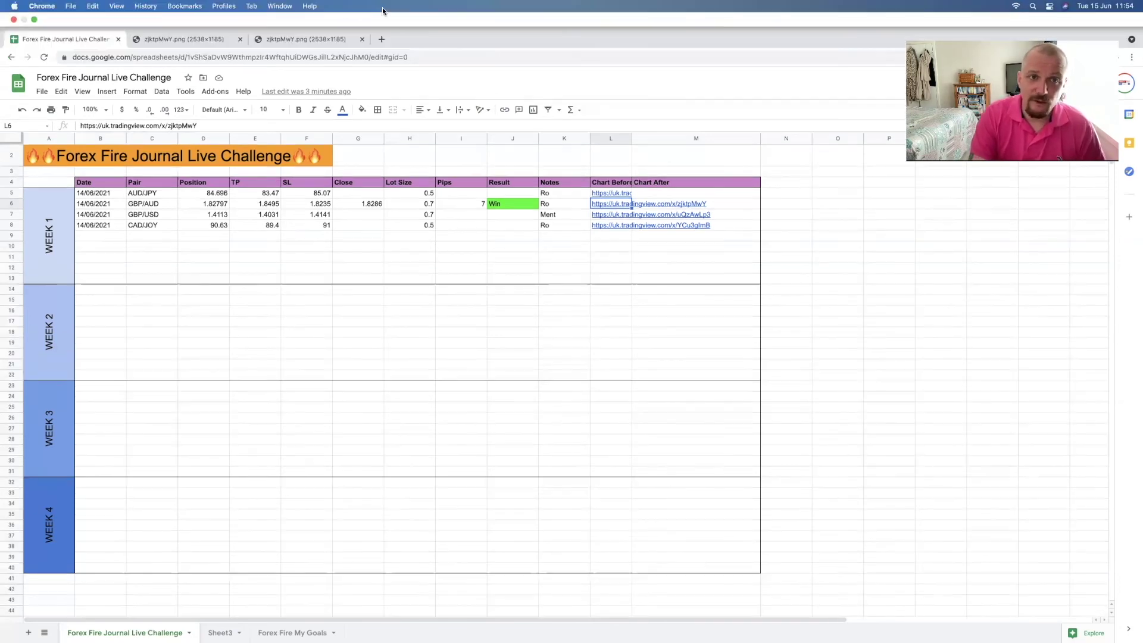
pyautogui.click(381, 39)
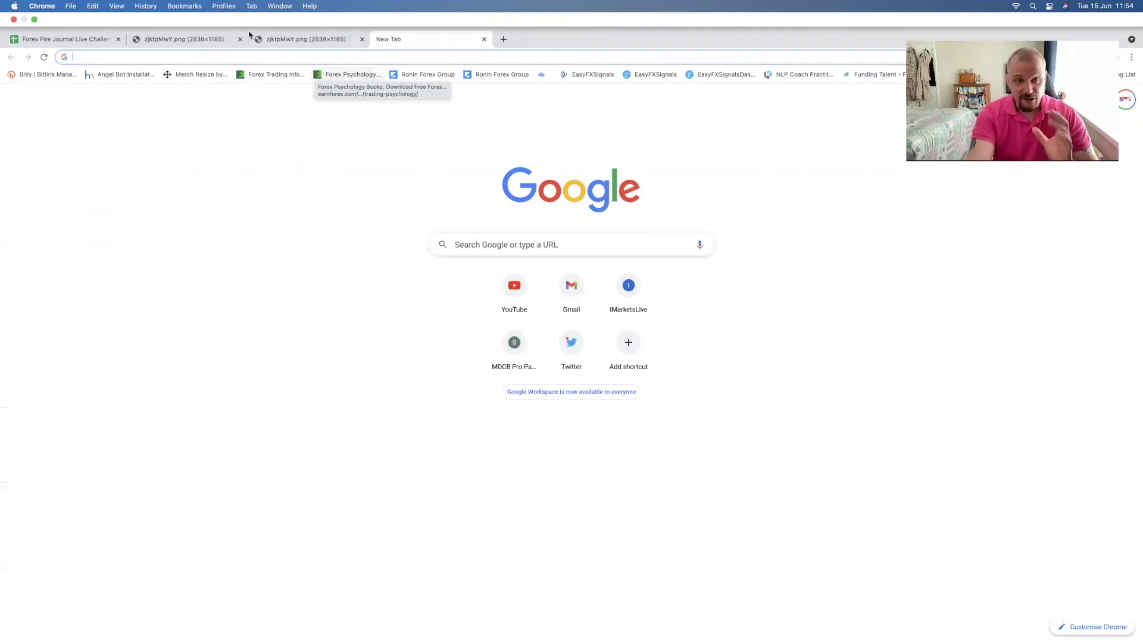
pyautogui.click(230, 56)
pyautogui.write('disc')
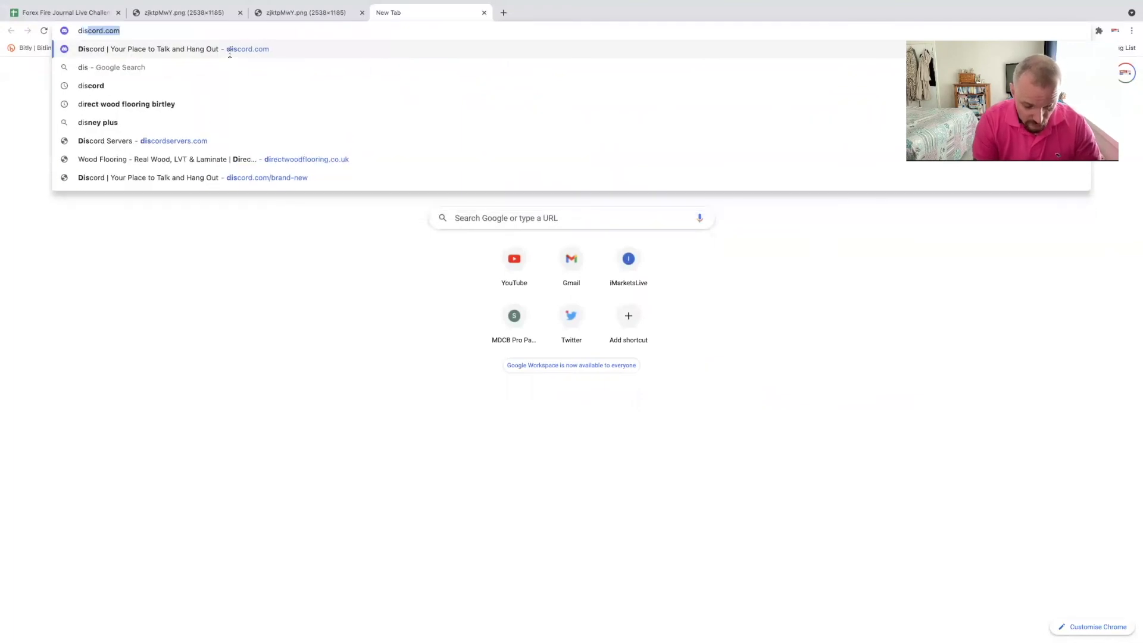
pyautogui.write('ord')
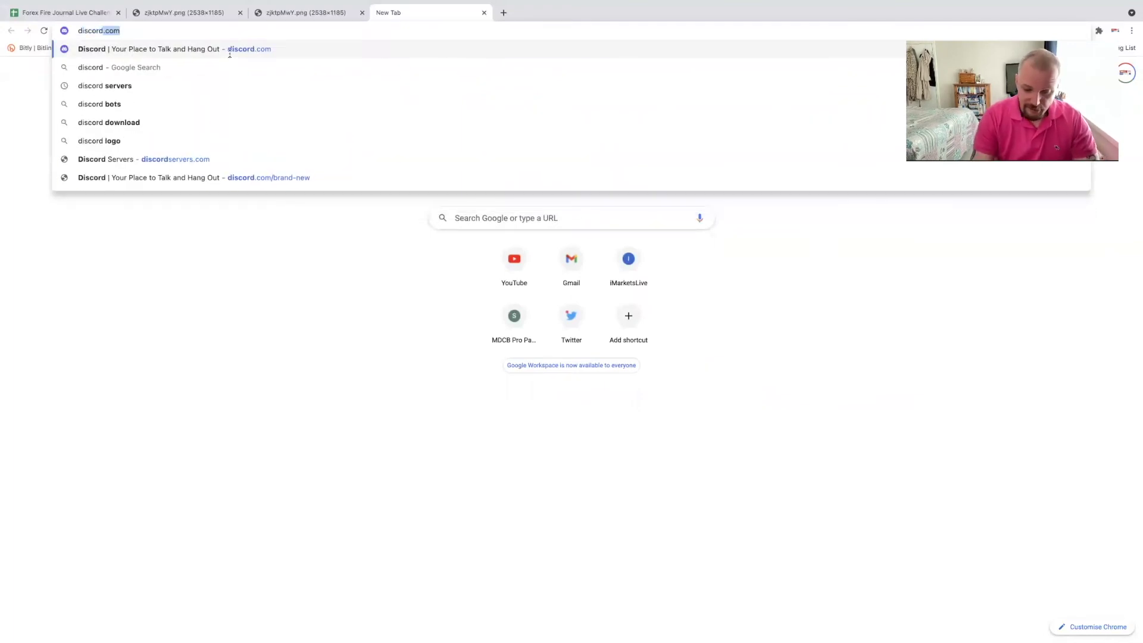
pyautogui.press('Return')
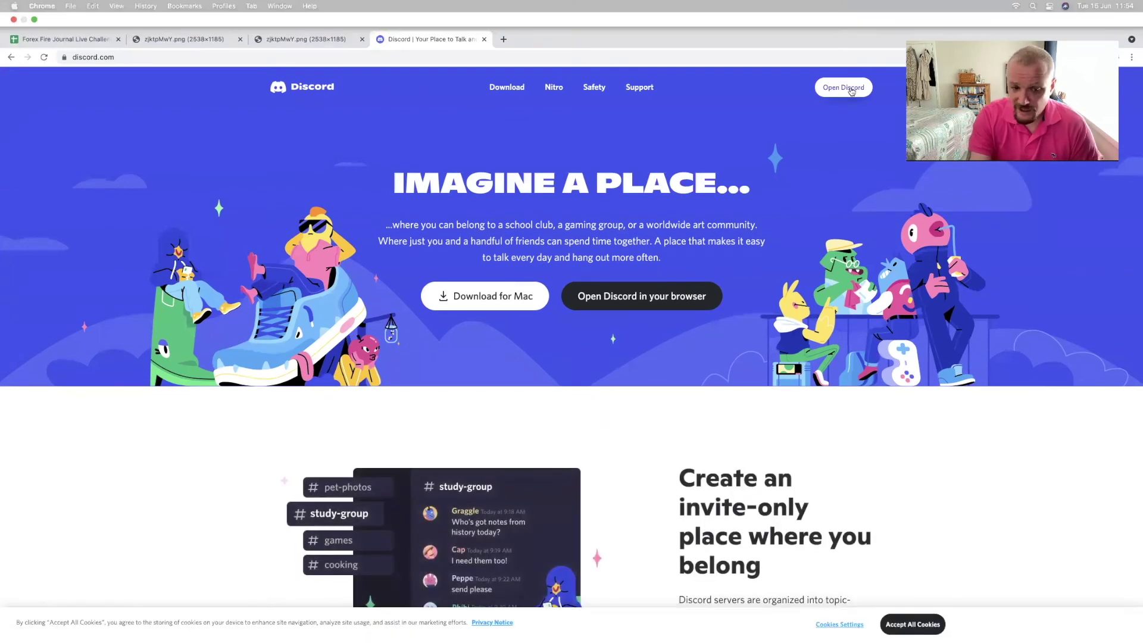
pyautogui.click(851, 89)
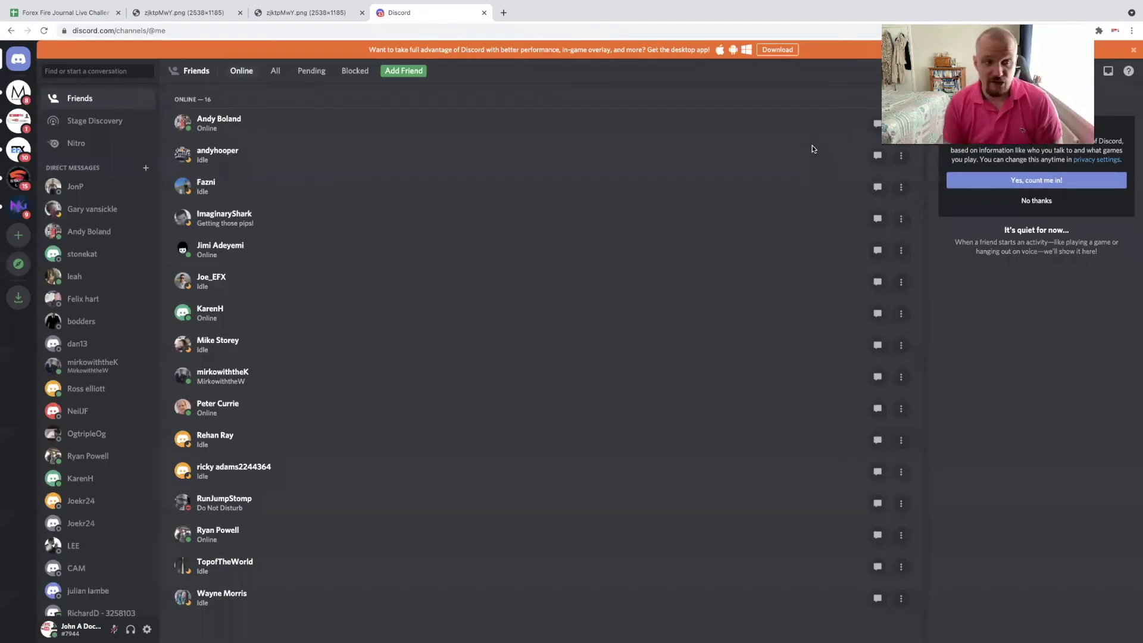
# Step: Browse the Forex Fire server's welcome and identifying-the-bankers-candle channels in the bankers video training category, and collapse that category
pyautogui.click(19, 121)
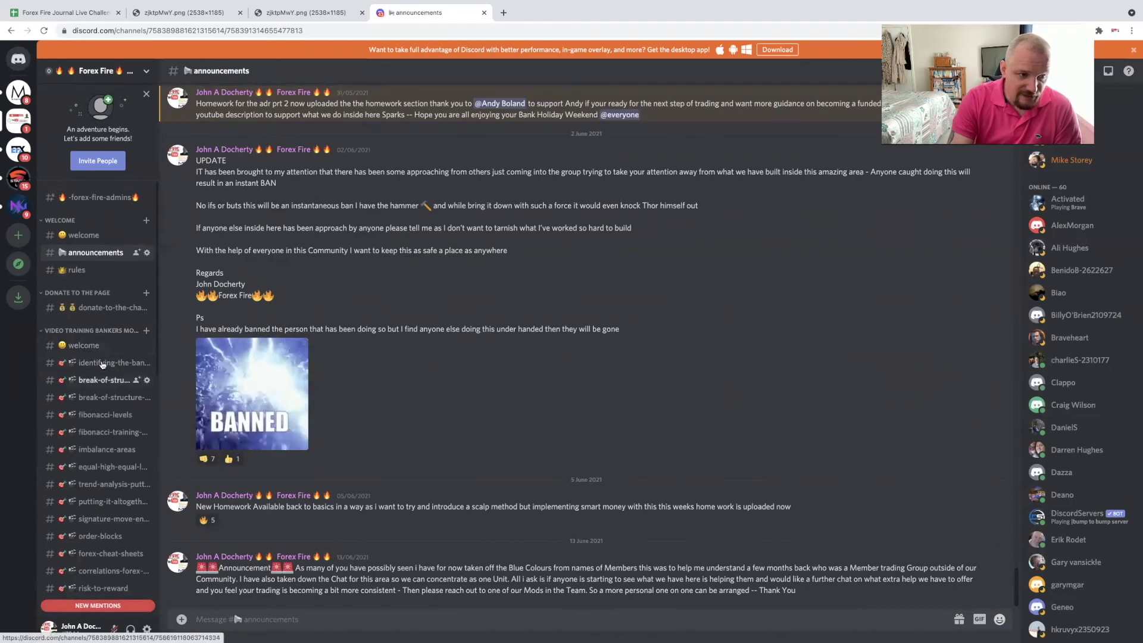
pyautogui.click(89, 348)
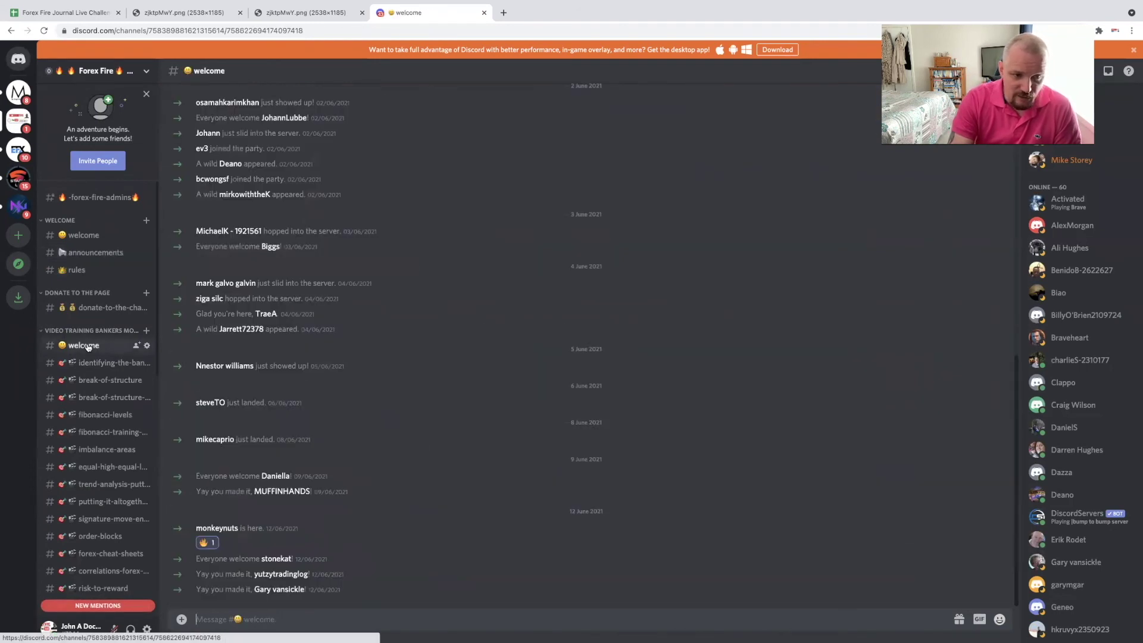
pyautogui.click(99, 362)
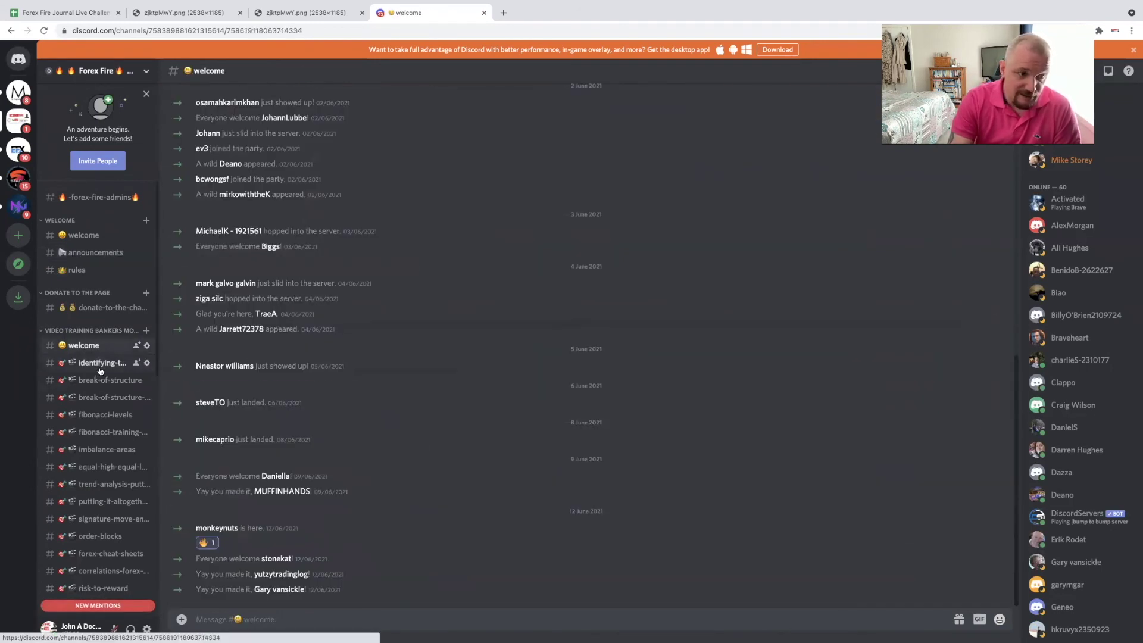
pyautogui.click(99, 330)
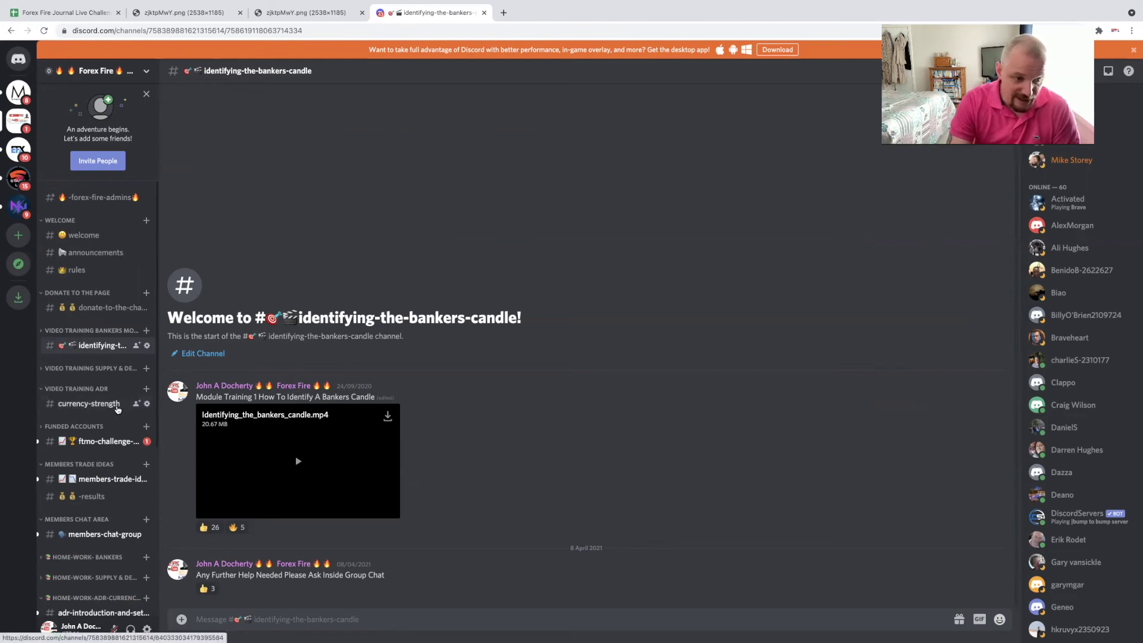
# Step: View the members-chat-group channel and look through the HOME-WORK- BANKERS category's channel list, leaving the category collapsed
pyautogui.scroll(-1, 117, 410)
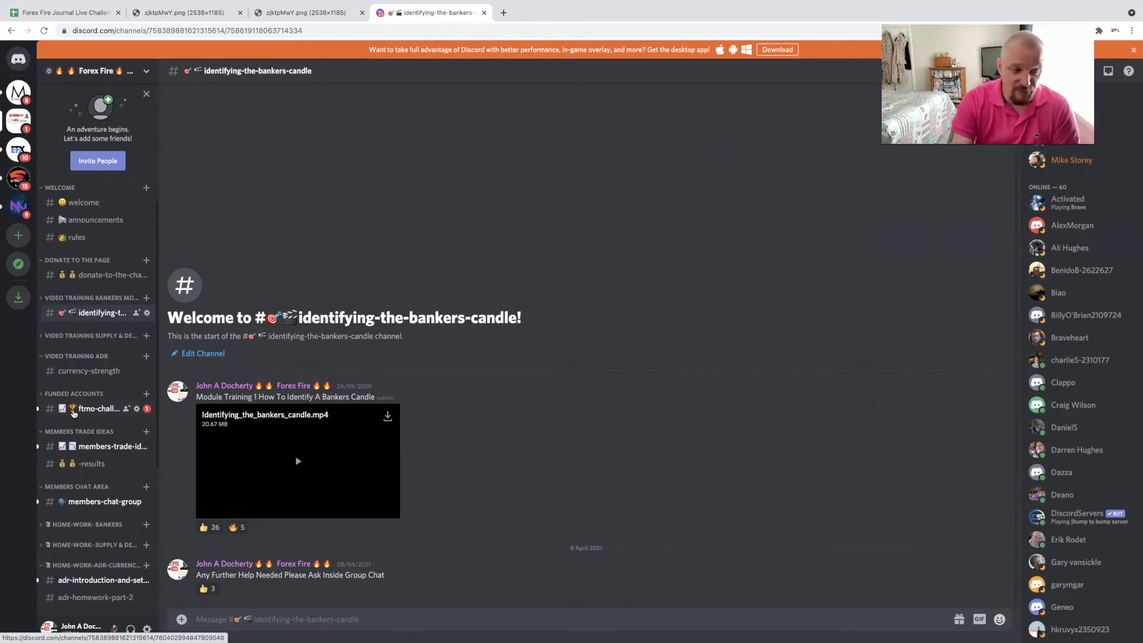
pyautogui.scroll(-1, 104, 467)
pyautogui.click(107, 452)
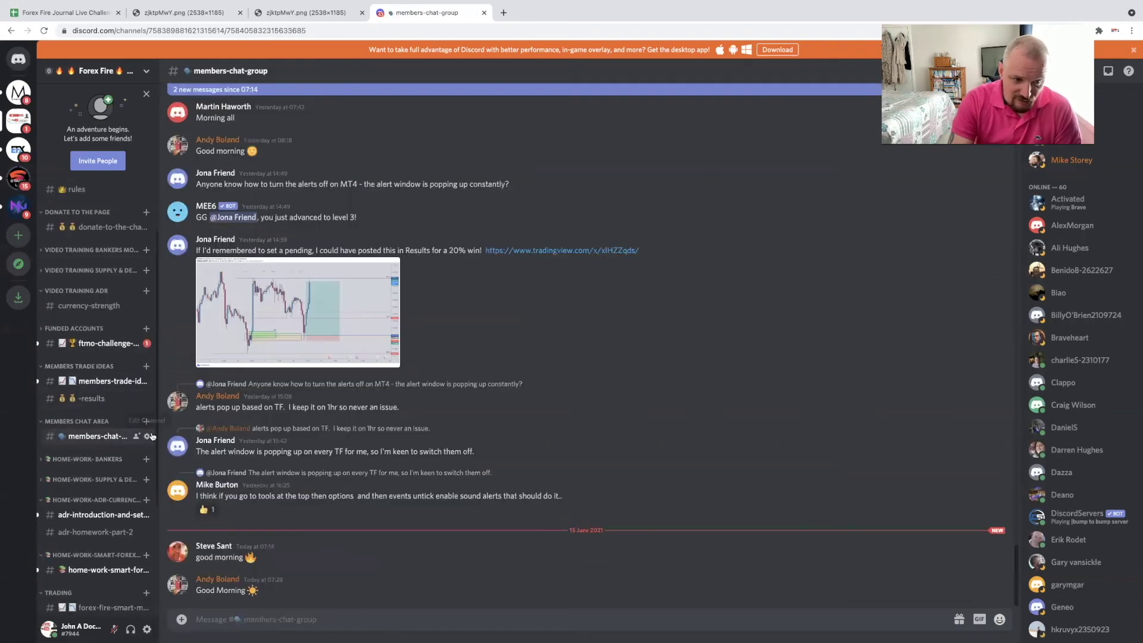
pyautogui.click(98, 461)
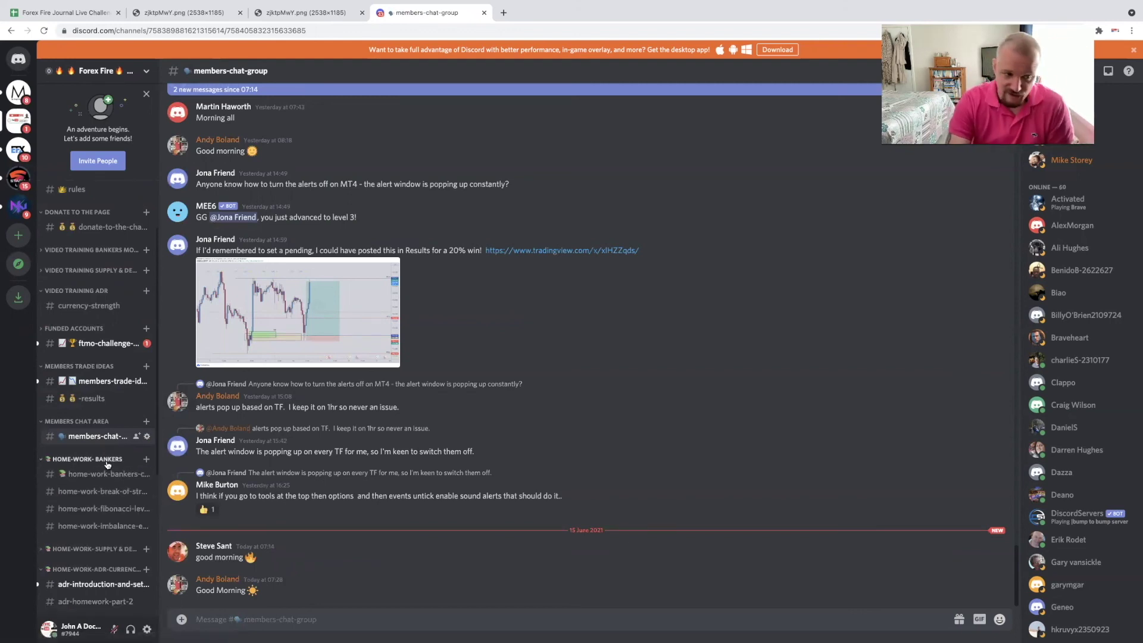
pyautogui.click(107, 461)
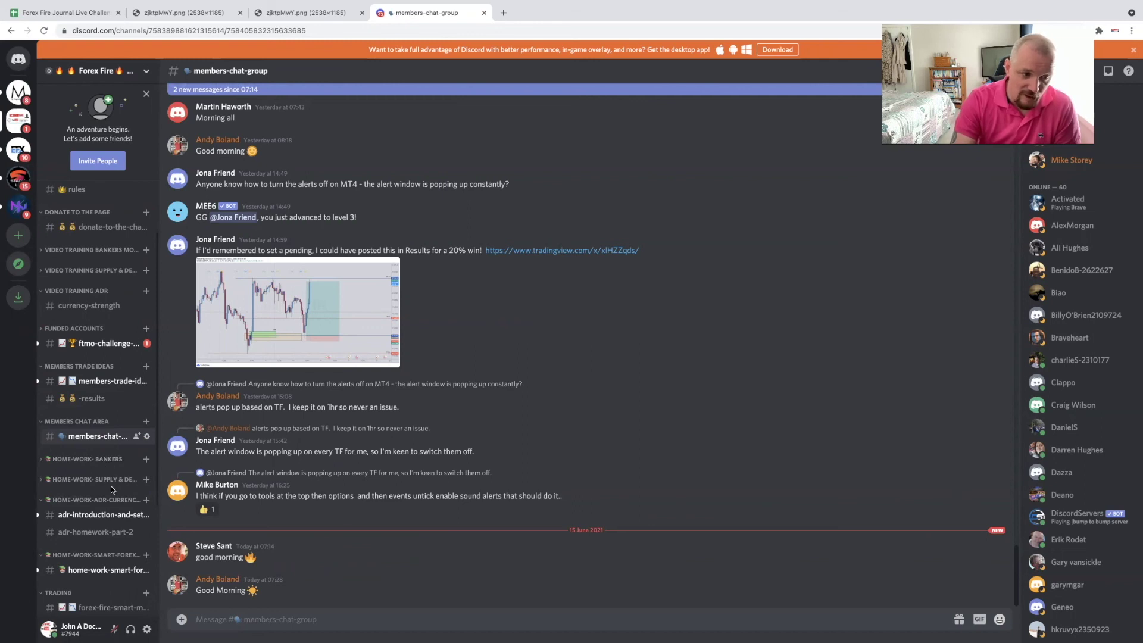